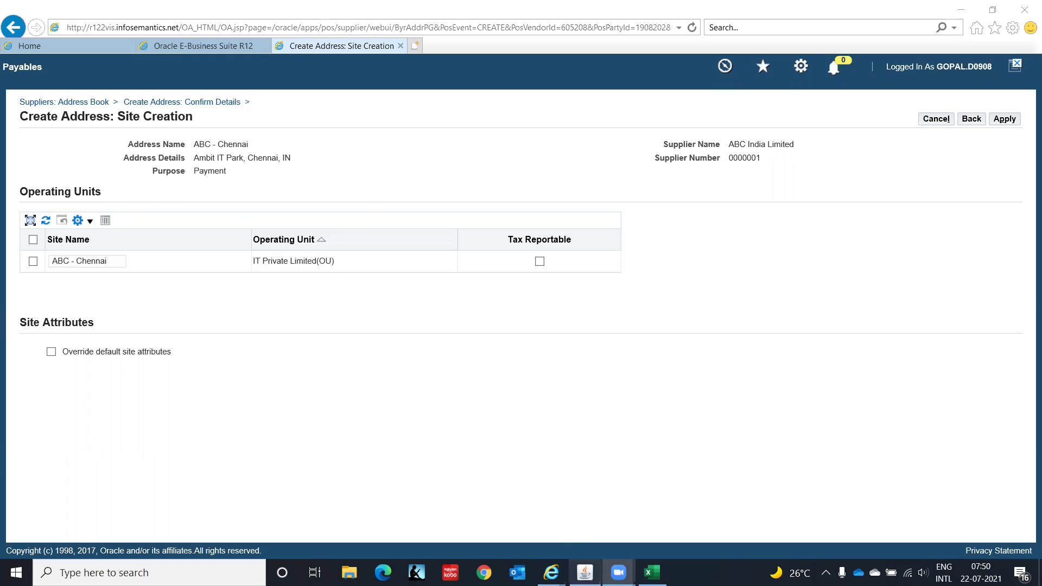
Switch to the Excel worksheet and find the organization structure list beginning with Business Group in column A
left_click(651, 572)
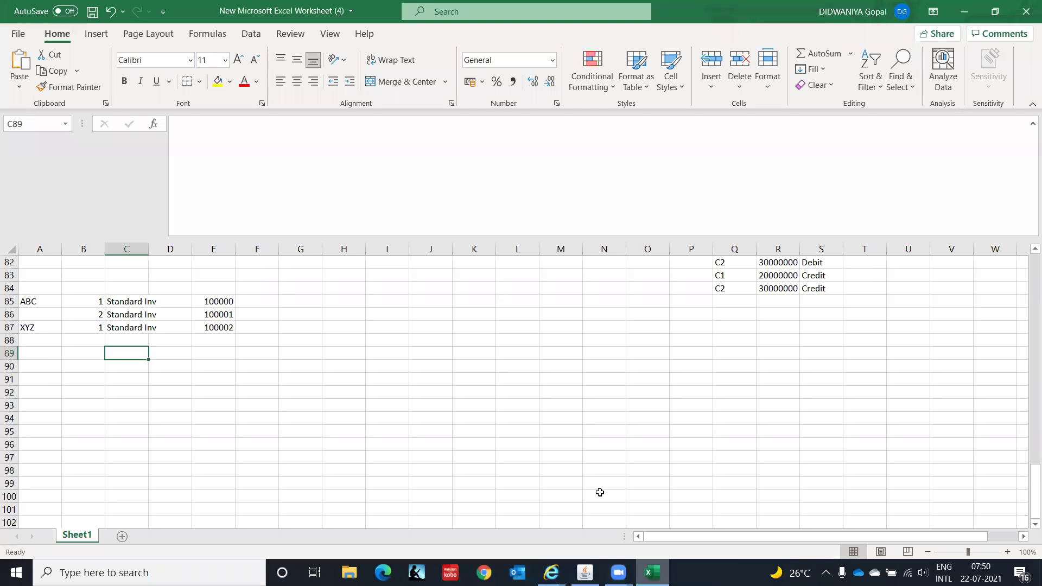
left_click(346, 381)
key("Up")
key("Up")
key("Up")
key("Up")
key("Up")
key("Up")
key("Up")
key("Up")
key("Up")
key("Up")
key("Up")
key("Up")
key("Up")
key("Up")
key("Up")
key("Up")
key("Up")
key("Up")
key("Up")
key("Up")
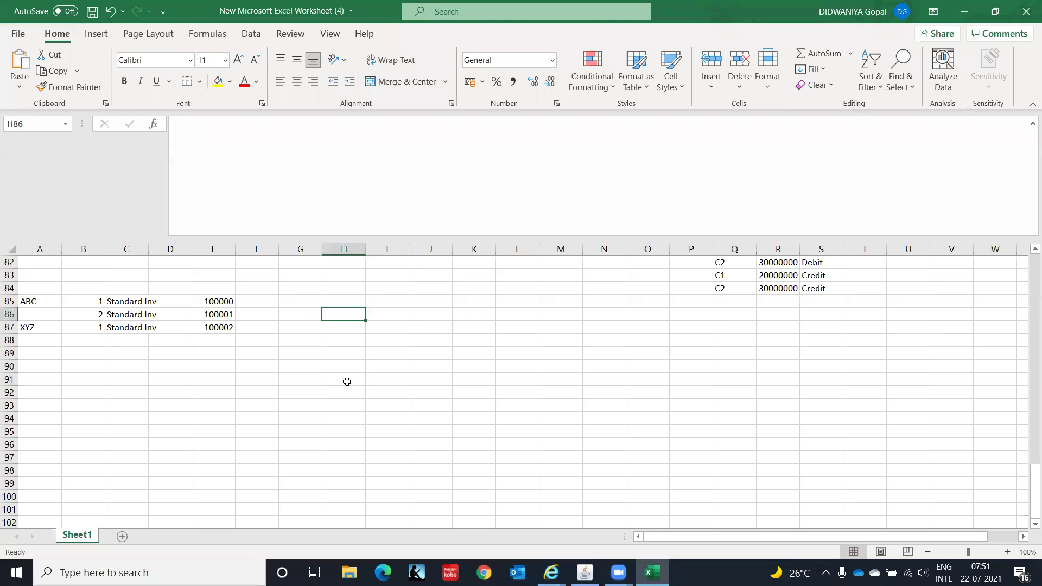
key("Up")
key("Up")
key("Up")
key("Up")
key("Up")
key("Up")
key("Up")
key("Up")
key("Up")
key("Up")
key("Up")
key("Up")
key("Up")
key("Up")
key("Up")
key("Up")
key("Up")
key("Up")
key("Up")
key("Up")
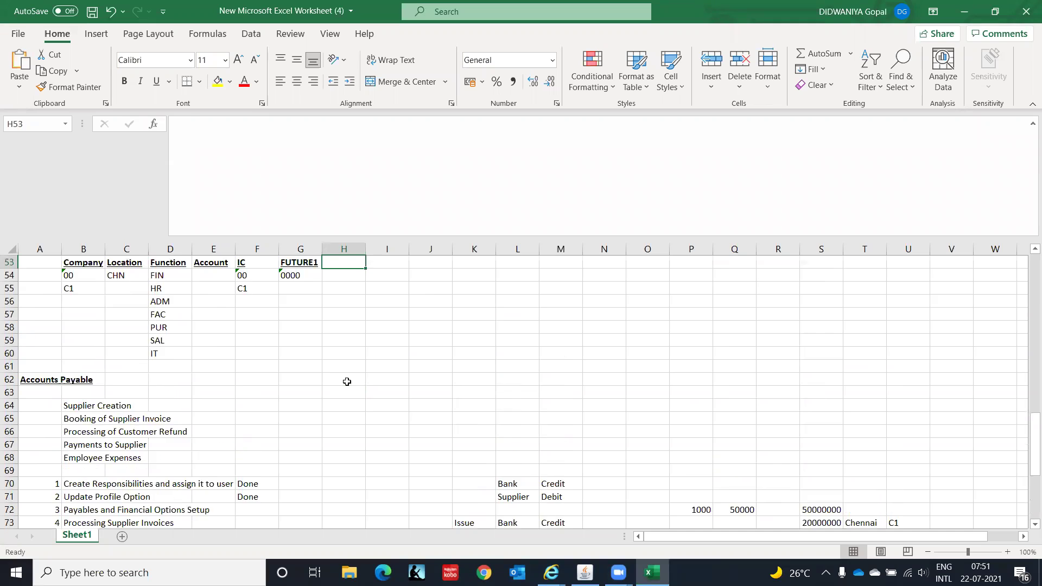
key("Down")
key("Down")
key("Down")
key("Down")
key("Down")
key("Down")
key("Down")
key("Down")
key("Down")
key("Down")
key("Down")
key("Down")
key("Left")
key("Left")
key("Left")
key("Left")
key("Left")
key("Up")
key("Up")
key("Up")
key("Up")
key("Up")
key("Up")
key("Up")
key("Up")
key("Up")
key("Up")
key("Up")
key("Up")
key("Up")
key("Up")
key("Up")
key("Up")
key("Up")
key("Up")
key("Up")
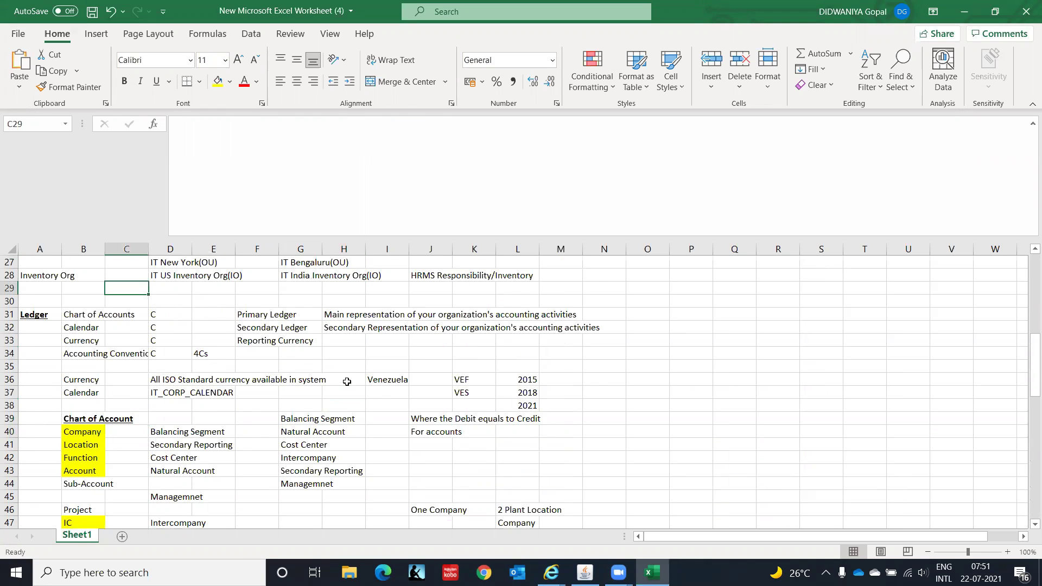
key("Down")
key("Down")
key("Down")
key("Down")
key("Left")
key("Left")
key("Up")
key("Up")
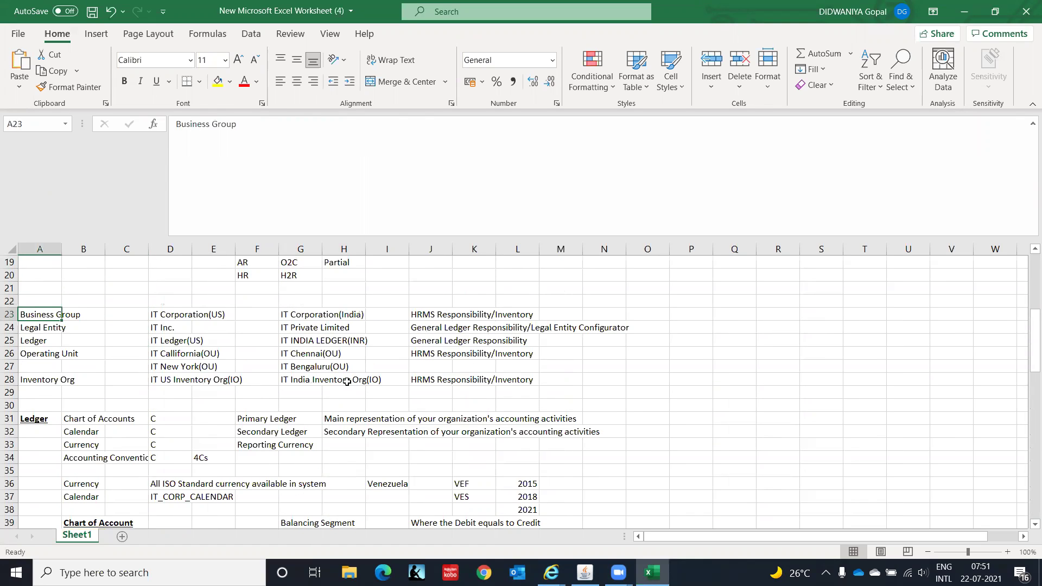
Examine the organization hierarchy in column A, from Business Group through Legal Entity, Ledger and Operating Unit to Inventory Org
key("Down")
key("Down")
key("Down")
key("Down")
key("Down")
key("Up")
key("Up")
key("Up")
key("Up")
key("Up")
key("Down")
key("Down")
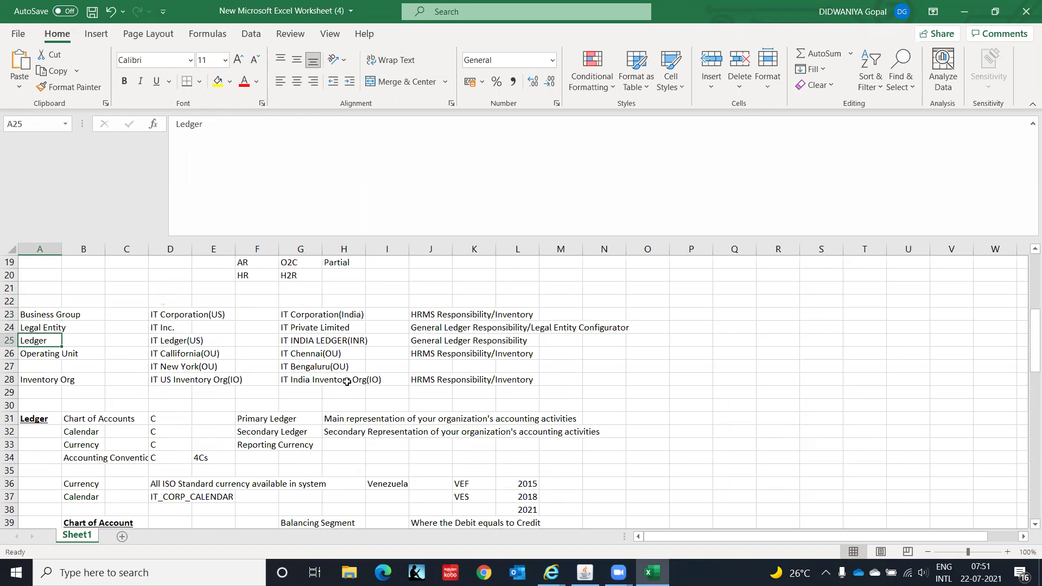
key("Up")
key("Down")
key("Down")
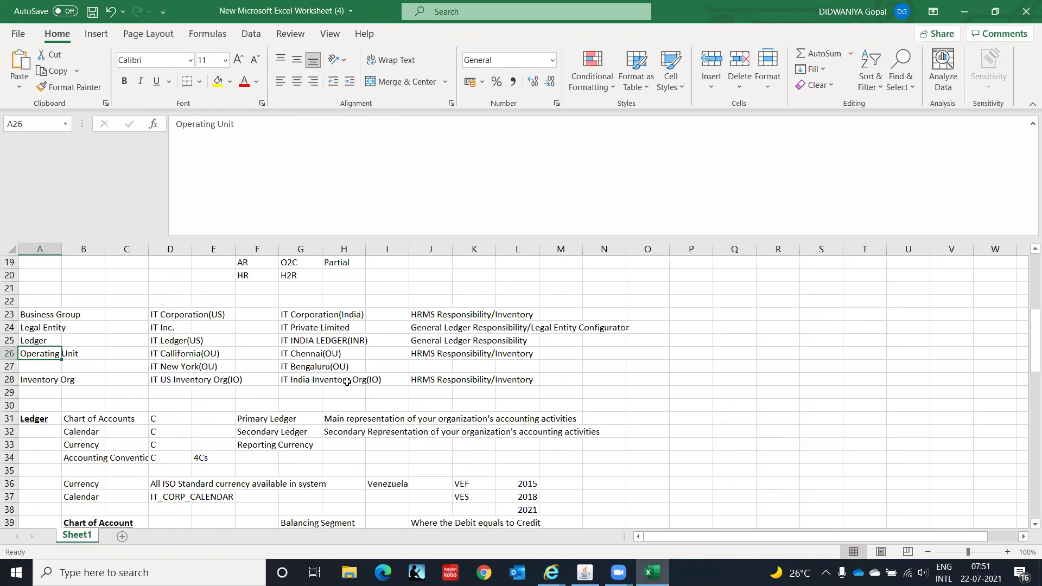
key("Right")
key("Left")
key("Up")
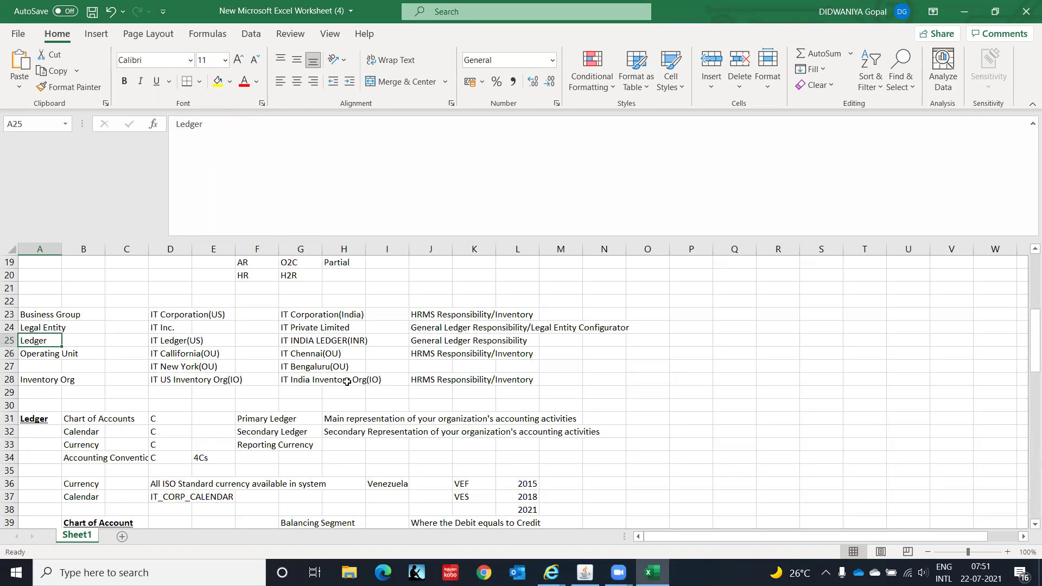
key("Up")
key("Up")
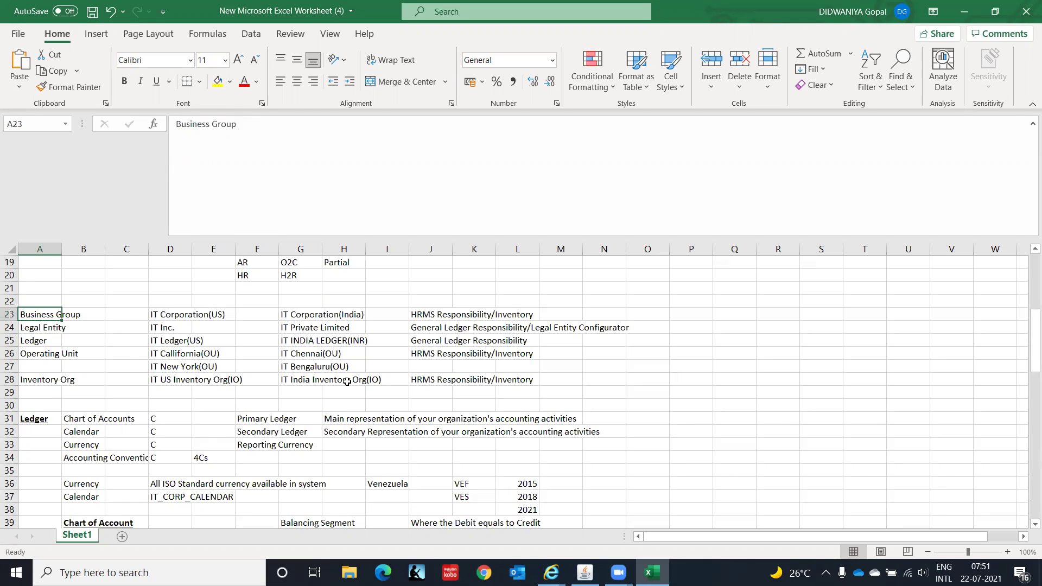
key("Down")
key("Down")
key("Down")
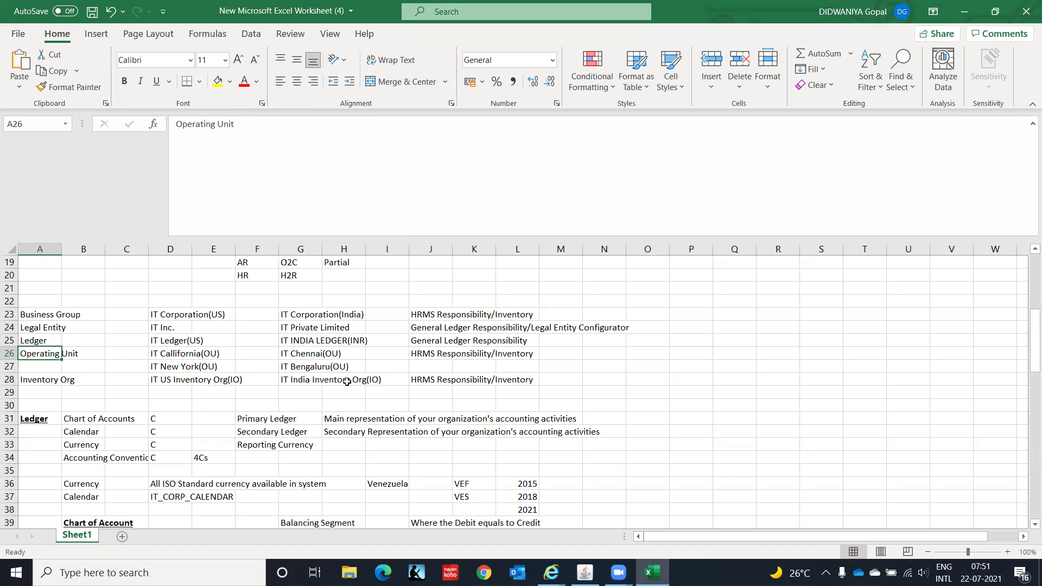
key("Up")
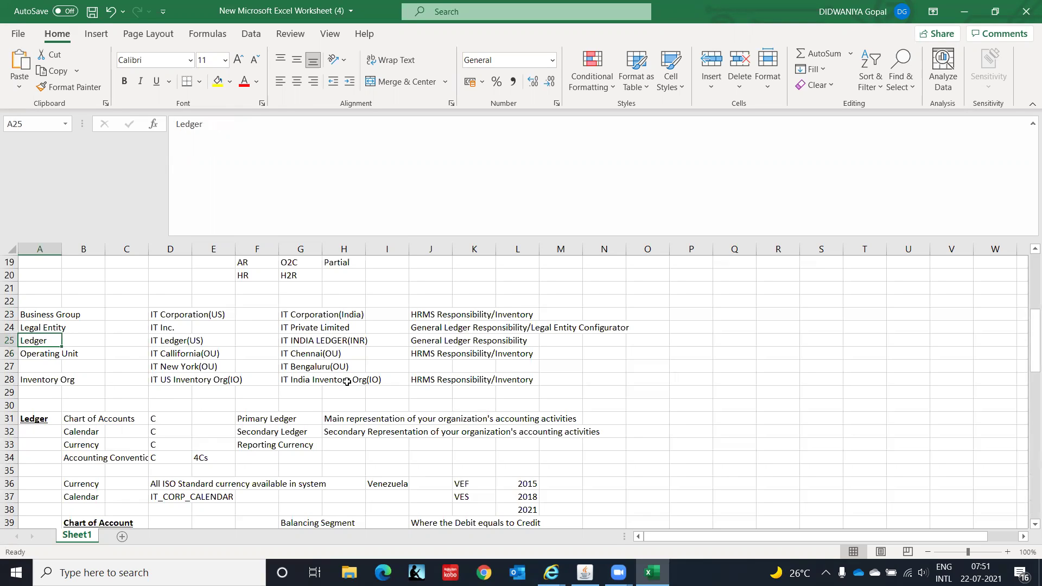
key("Down")
key("Down")
key("Down")
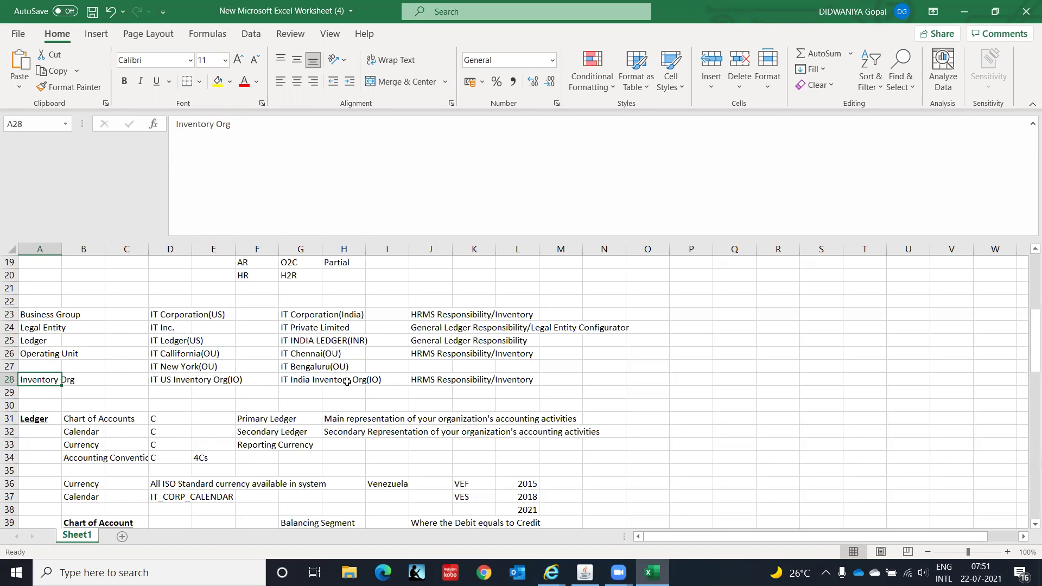
key("Up")
key("Up")
key("Up")
key("Up")
key("Up")
key("Down")
key("Down")
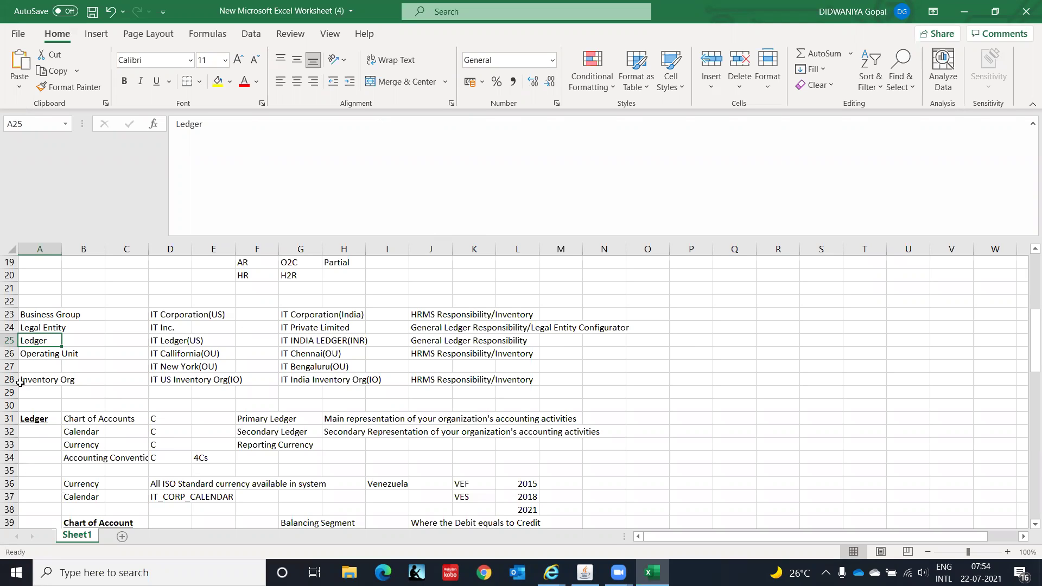
Review the Ledger notes and the Chart of Account segment list in column B
left_click(103, 465)
key("Down")
key("Down")
key("Down")
key("Down")
key("Down")
key("Down")
key("Down")
key("Down")
key("Down")
key("Down")
key("Down")
key("Down")
key("Down")
key("Down")
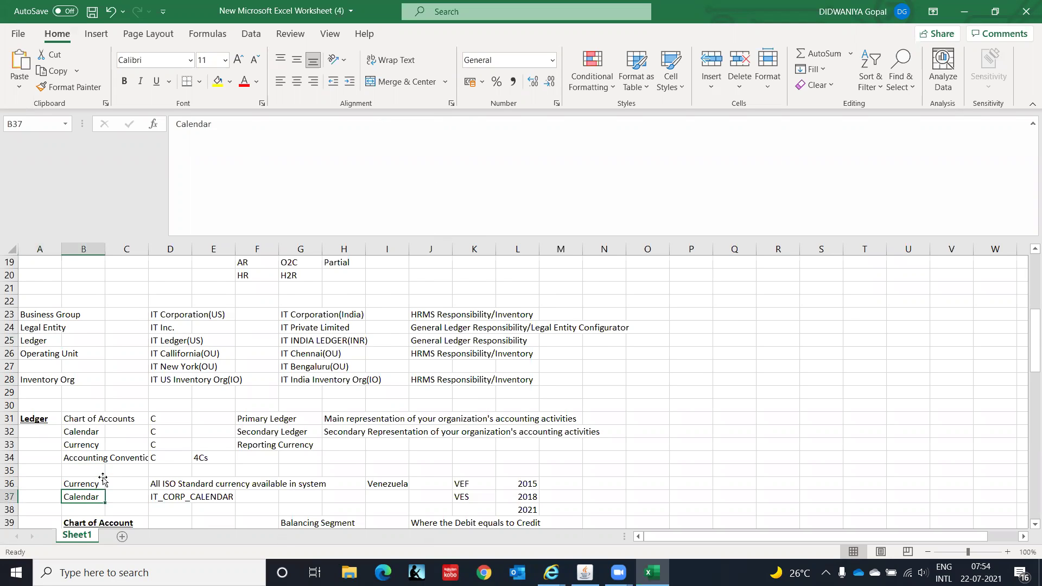
key("Down")
key("Down")
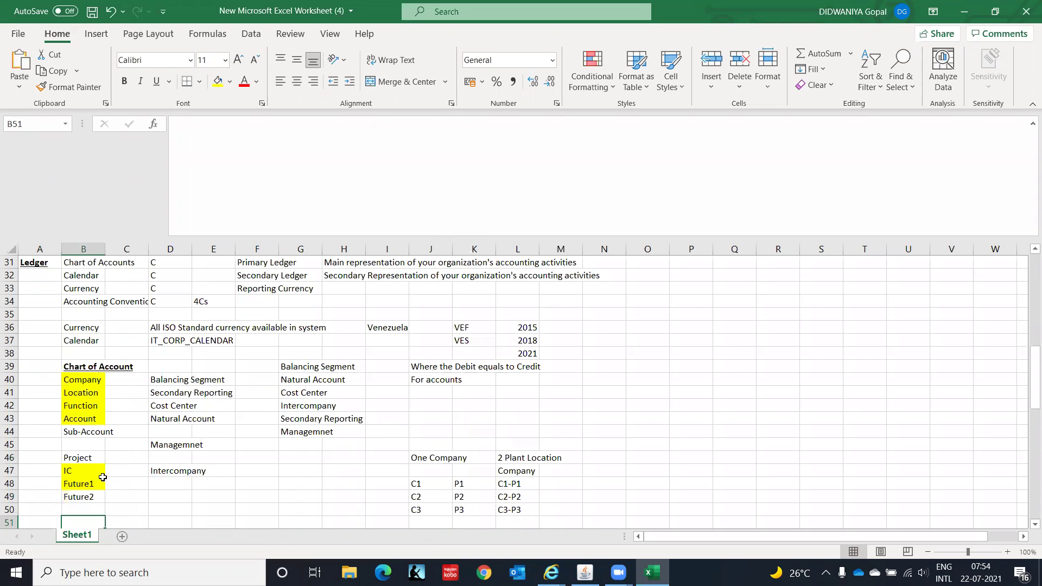
key("Down")
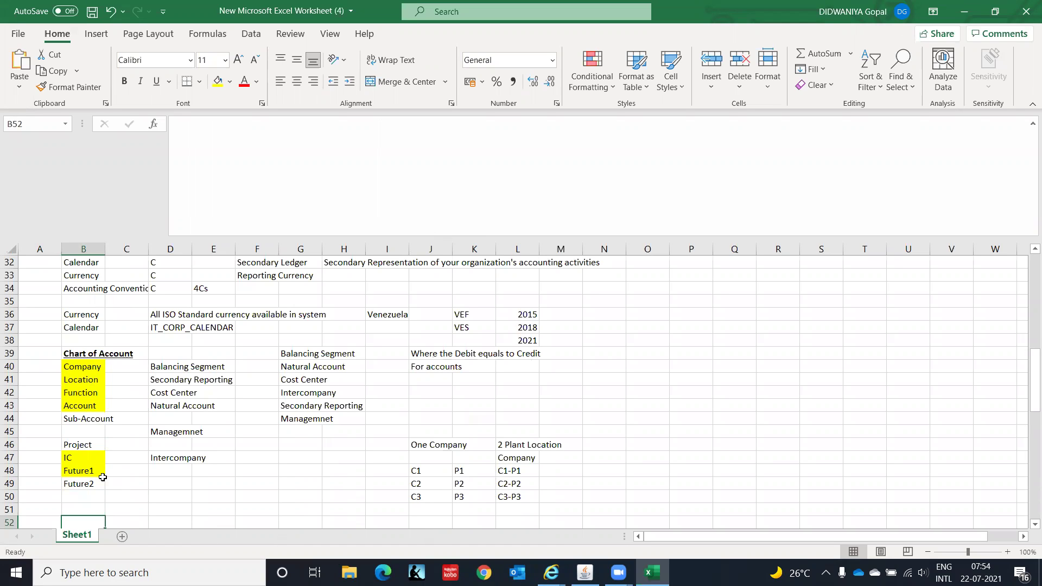
Review the worksheet's segment value lists under Company, Location, Function, Account, IC and FUTURE1
key("Down")
key("Down")
key("Down")
key("Down")
key("Down")
key("Down")
key("Down")
key("Down")
key("Down")
key("Down")
key("Down")
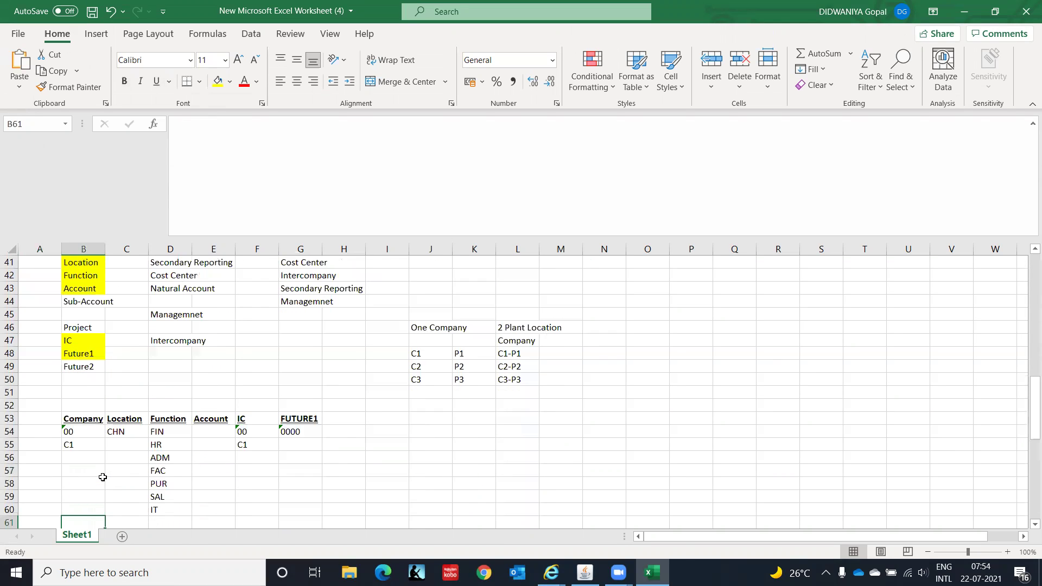
key("Down")
key("Down")
key("Down")
key("Down")
key("Down")
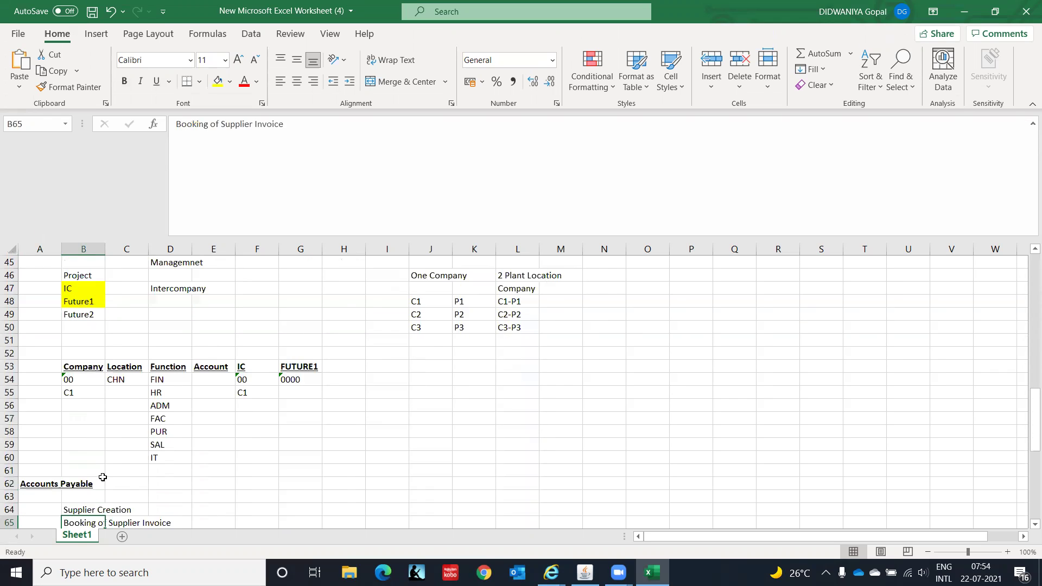
Examine the Accounts Payable notes, from supplier creation through the processing topics to the sample standard invoices for ABC and XYZ
key("Down")
key("Down")
key("Down")
key("Down")
key("Down")
key("Down")
key("Down")
key("Down")
key("Down")
key("Down")
key("Down")
key("Down")
key("Down")
key("Down")
key("Down")
key("Down")
key("Down")
key("Down")
key("Down")
key("Down")
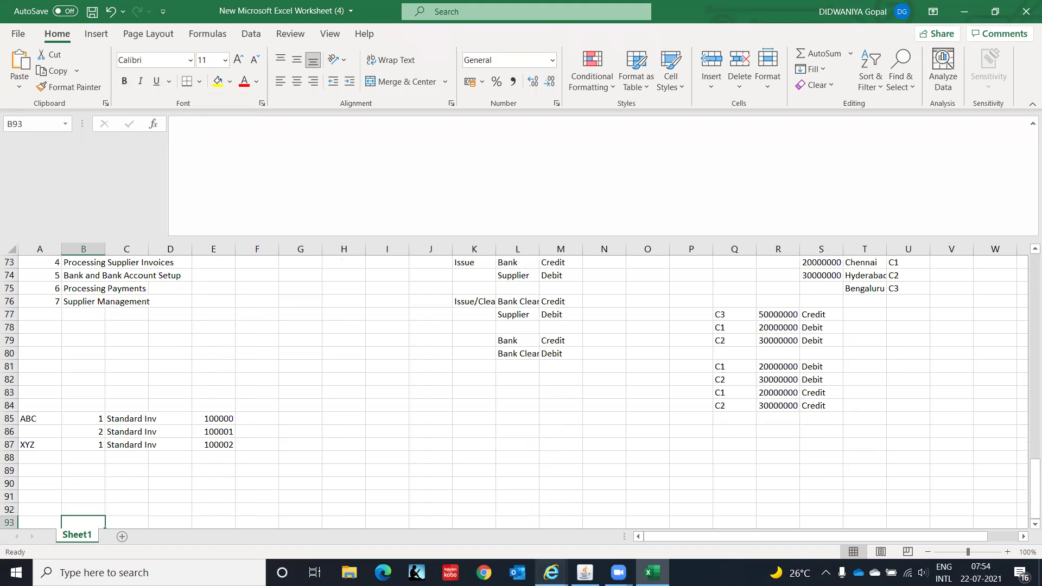
Switch to the Payables site creation page and create the ABC - Chennai site for IT Private Limited(OU) as tax reportable, without overriding default attributes
mouse_move(551, 573)
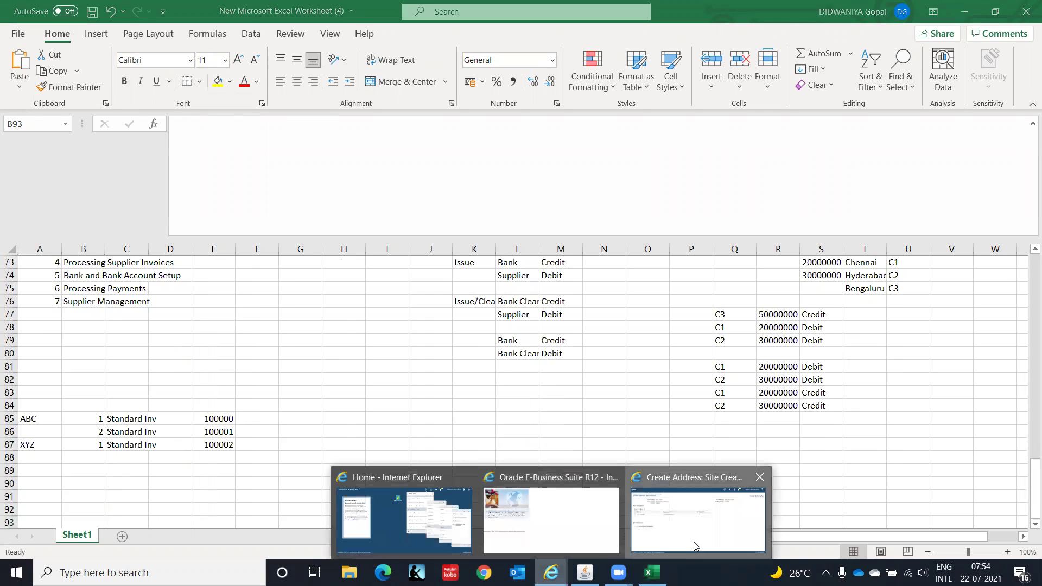
left_click(693, 541)
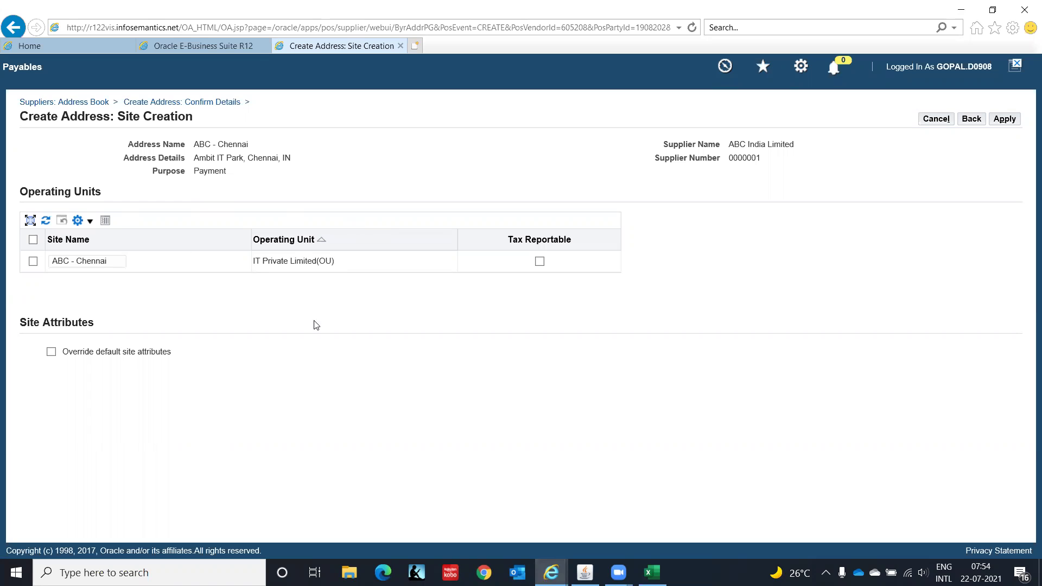
left_click(33, 261)
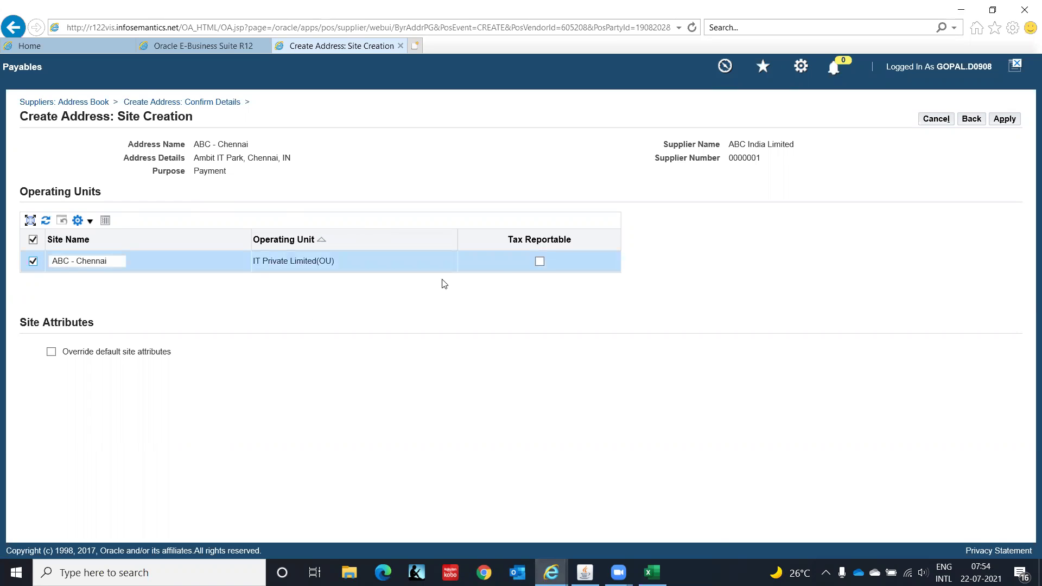
left_click(539, 261)
left_click(51, 352)
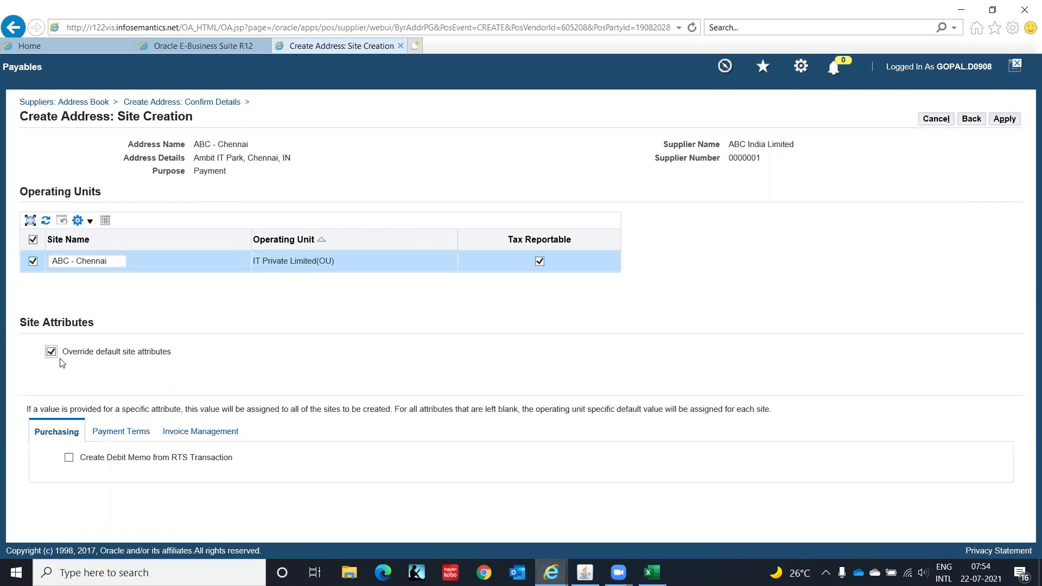
left_click(51, 351)
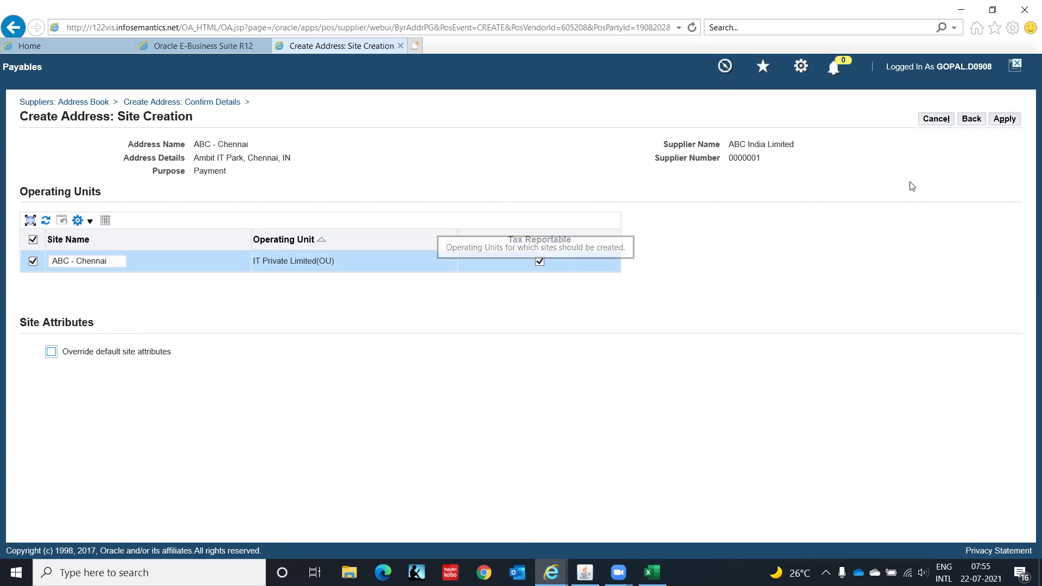
left_click(1005, 120)
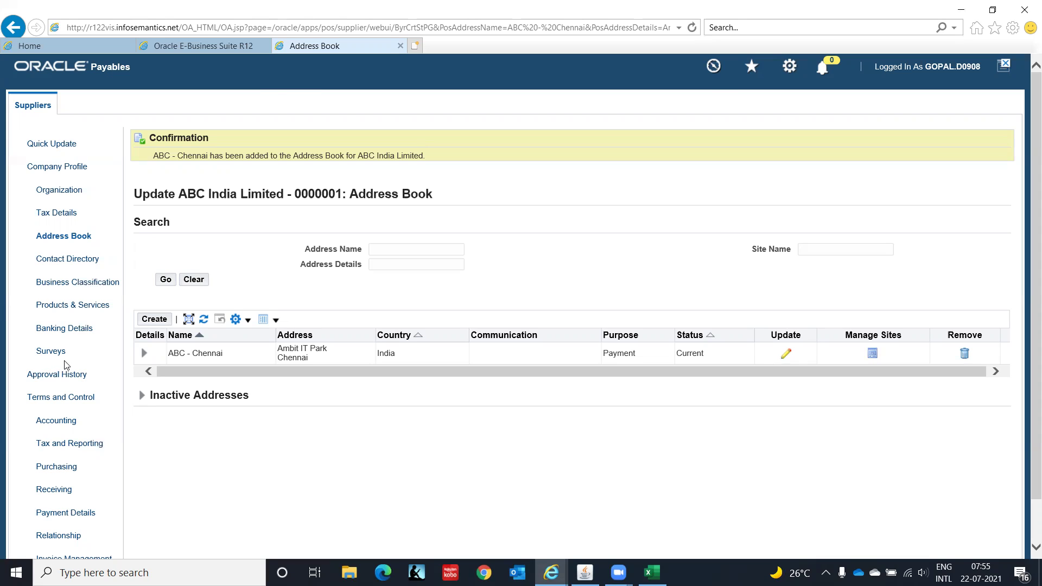
Review the liability, prepayment and bills payable accounts for the ABC - Chennai site in the supplier's accounting details
left_click(56, 421)
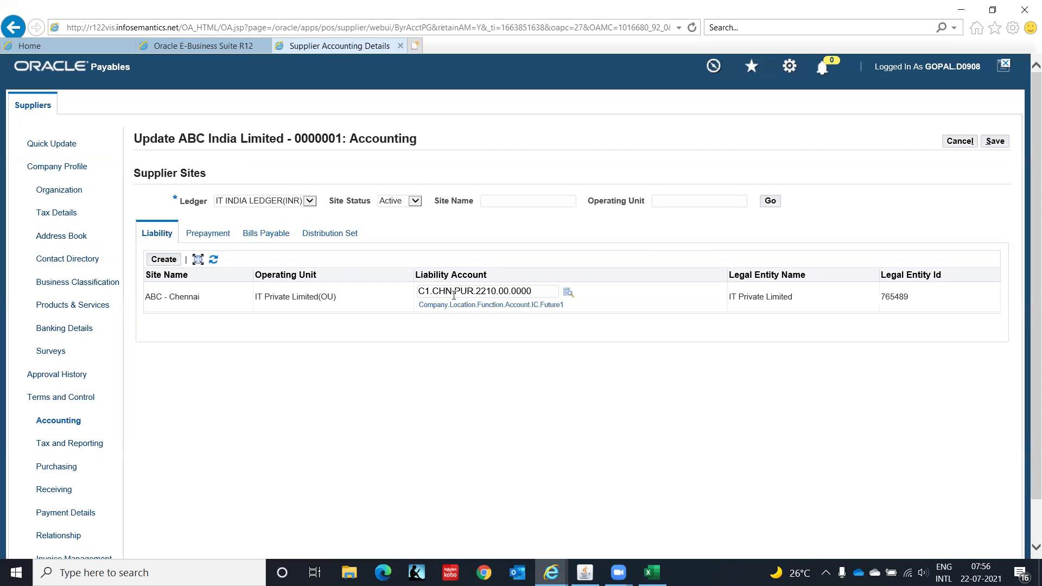
left_click_drag(423, 291, 551, 298)
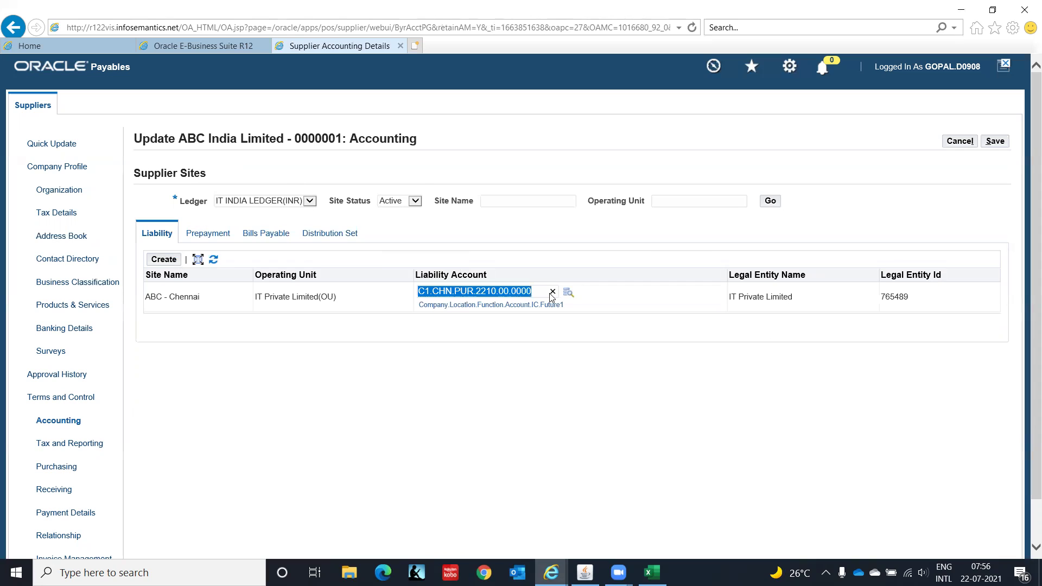
left_click(210, 235)
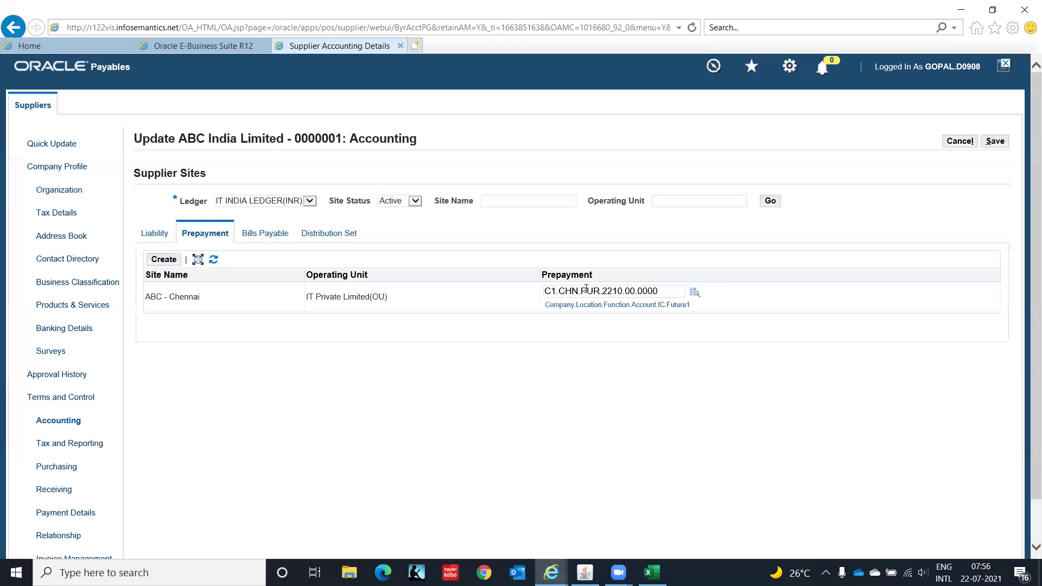
left_click(254, 235)
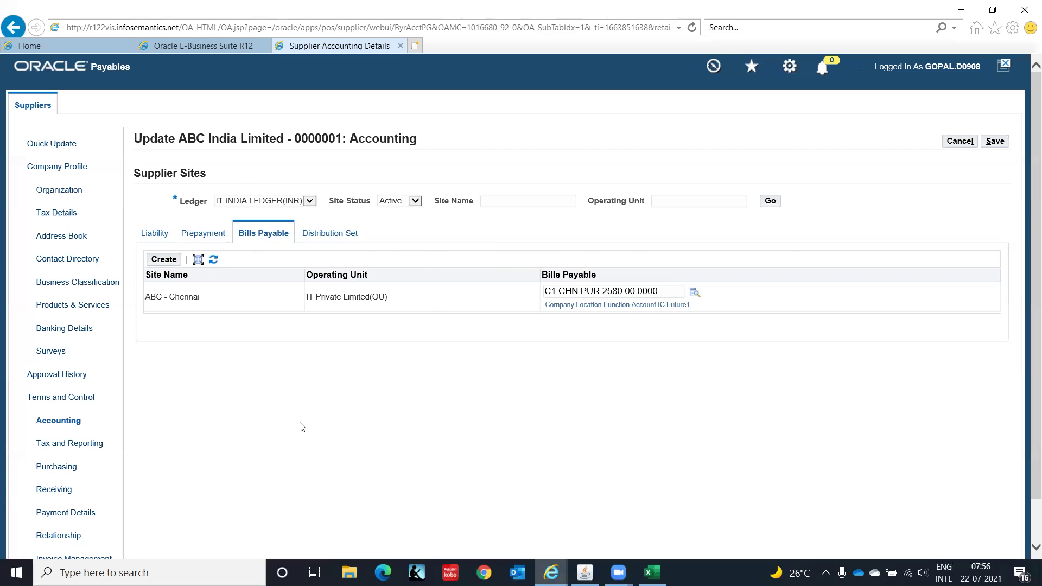
Review the supplier's Tax and Reporting page and the ABC - Chennai site's transaction tax details, leaving them without saving
left_click(52, 447)
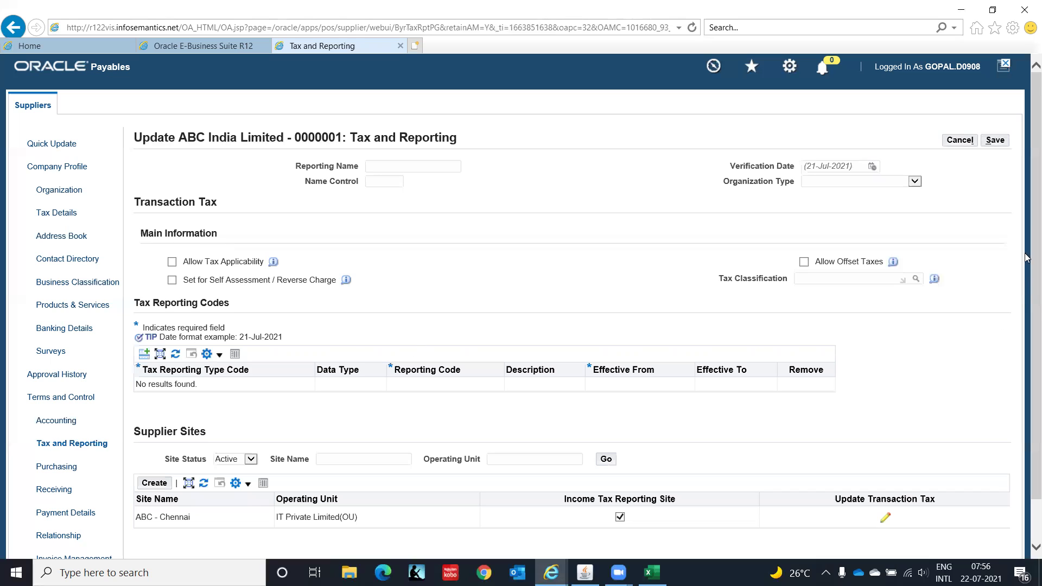
scroll(1026, 225, "down", 1)
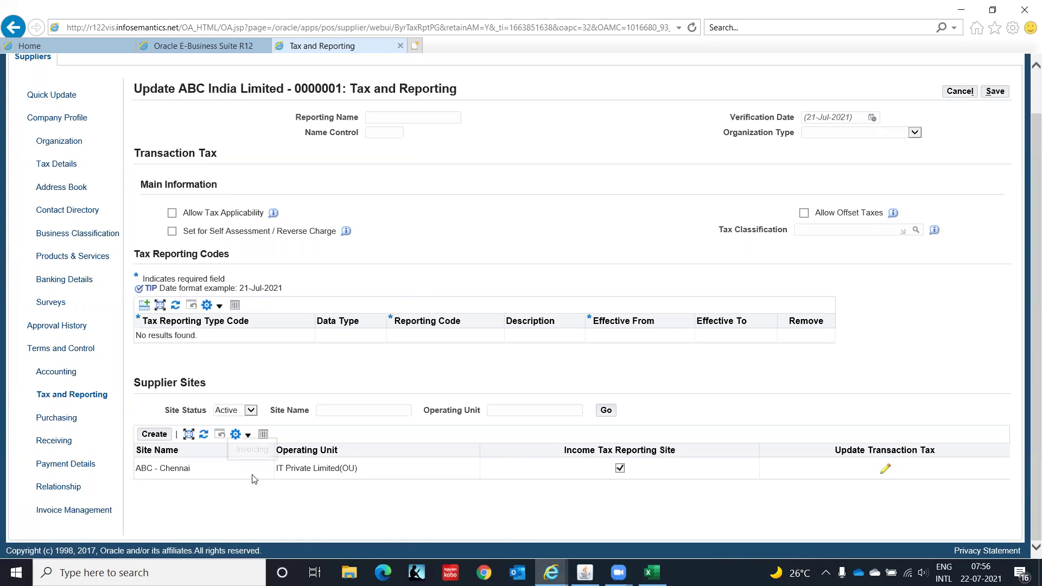
left_click(883, 470)
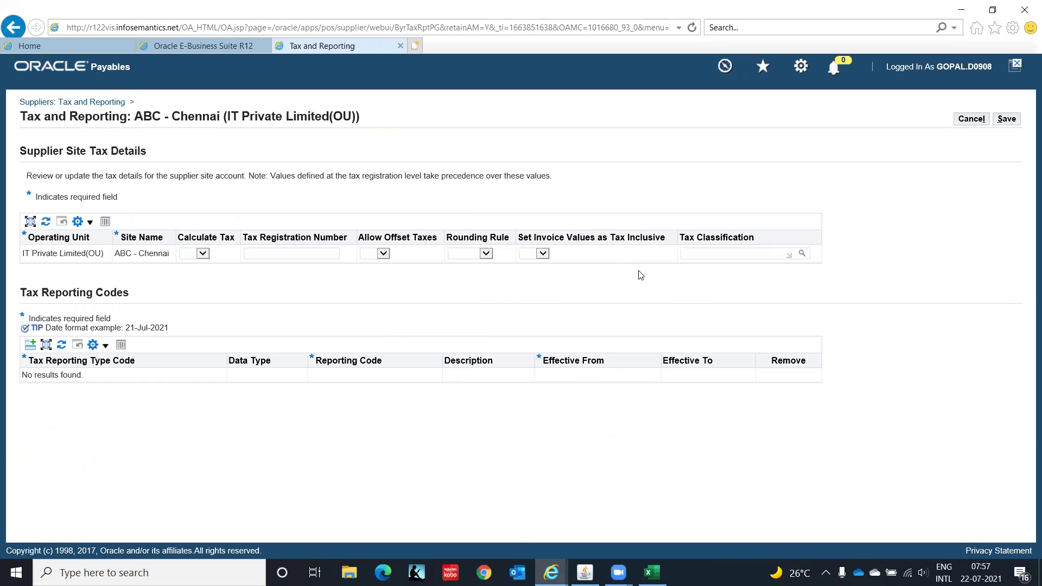
left_click(980, 120)
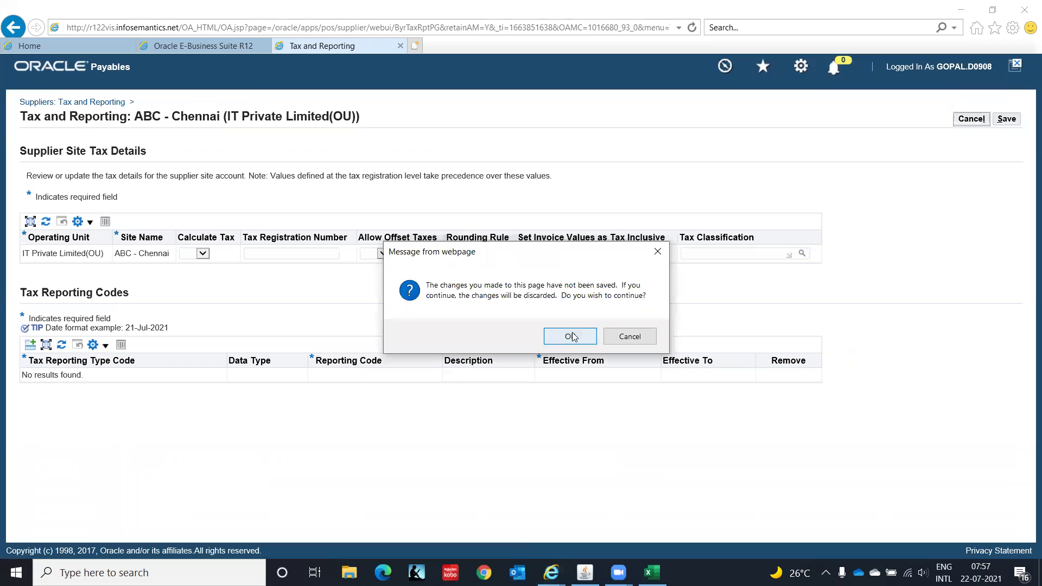
left_click(570, 338)
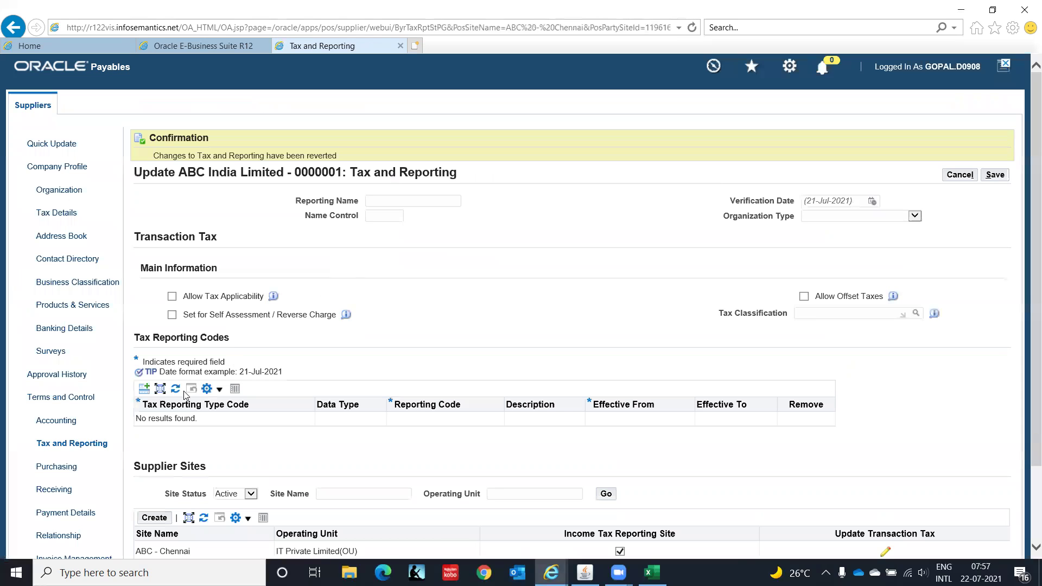
Review the supplier's Purchasing details for ABC - Chennai and the Receiving options
left_click(56, 472)
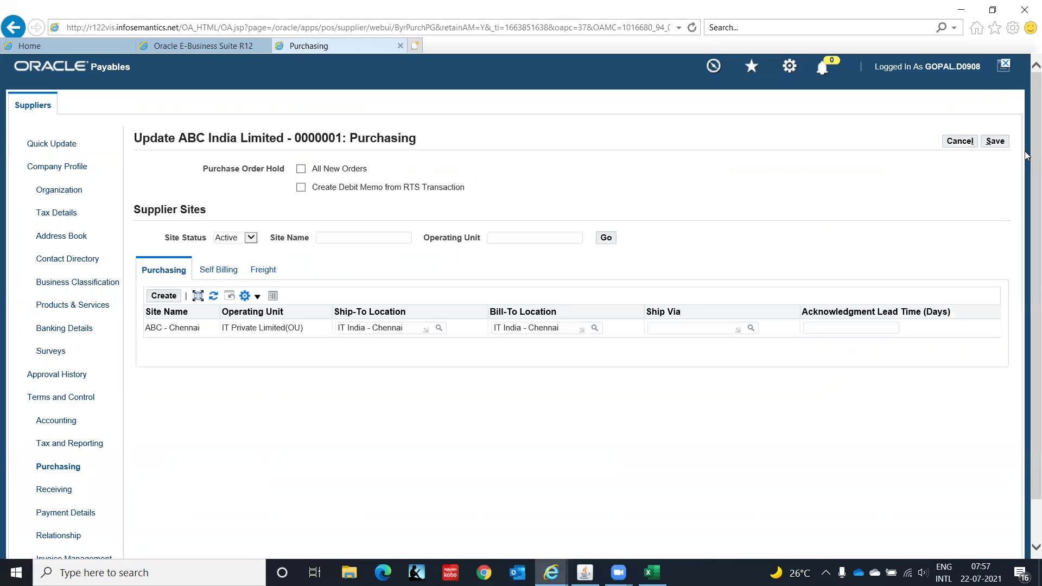
scroll(1026, 190, "down", 2)
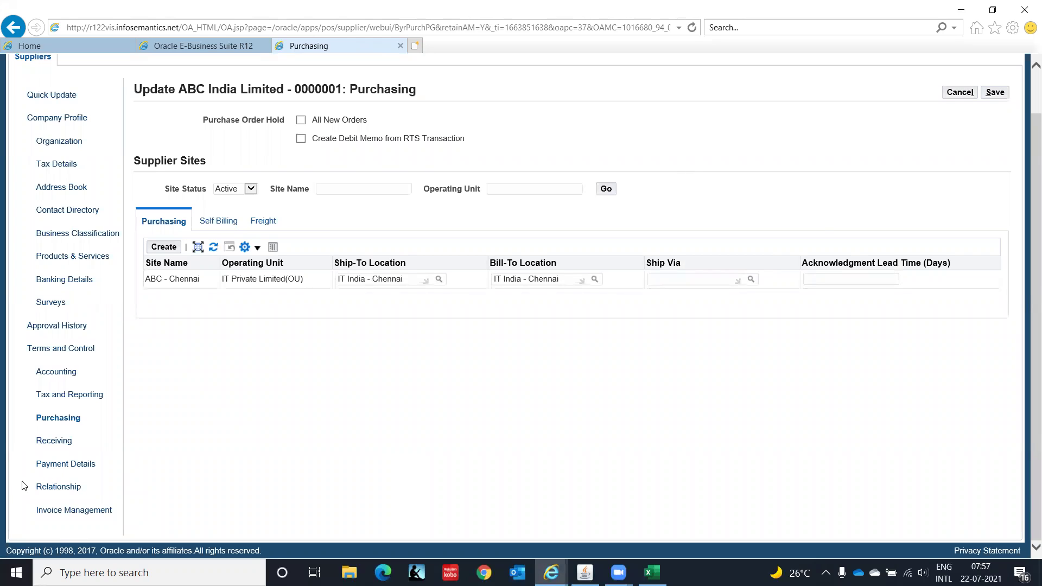
left_click(43, 445)
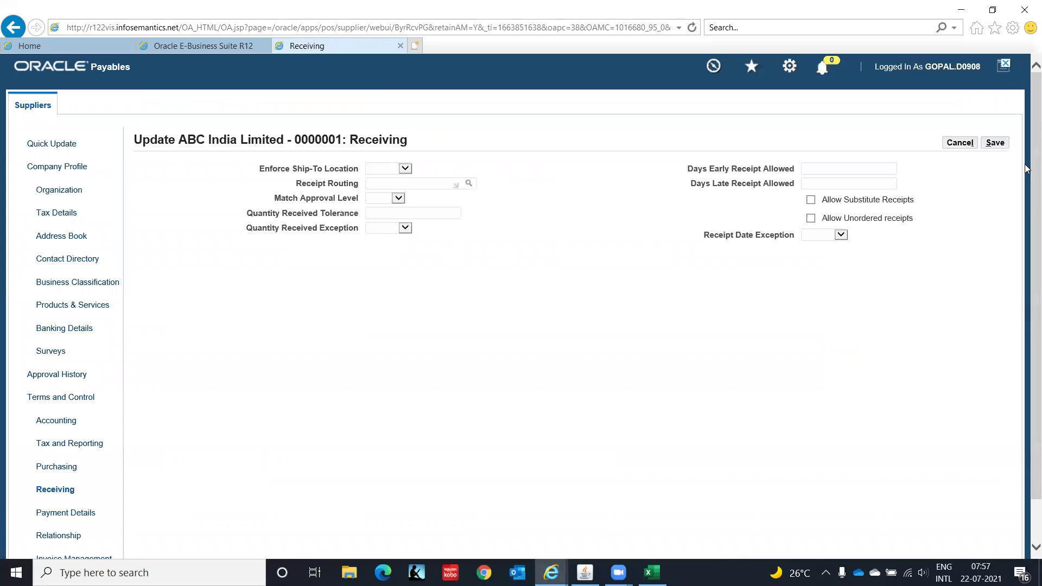
scroll(1029, 271, "down", 2)
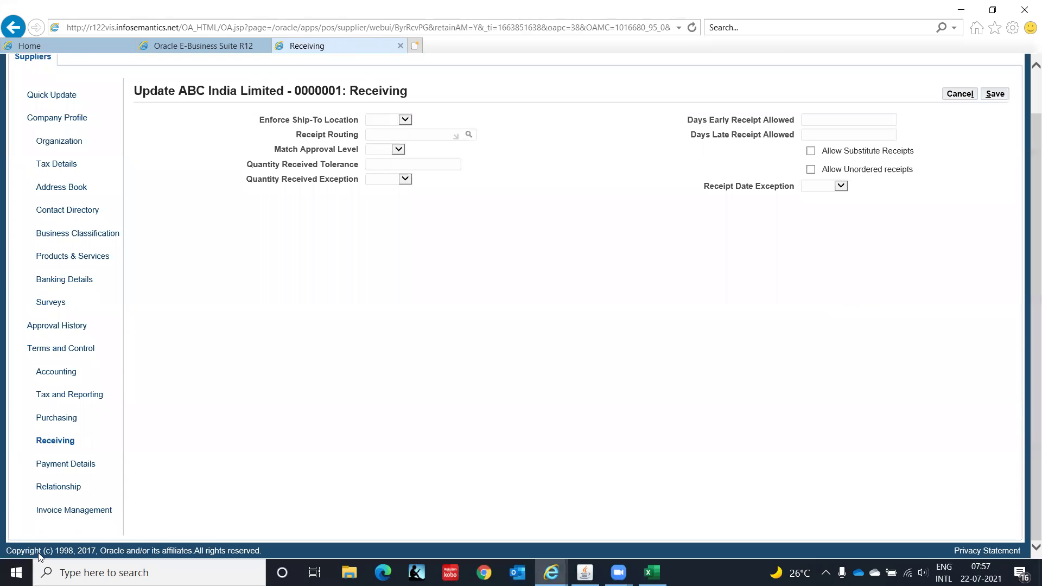
Review the supplier's payment methods, payment attributes and supplier sites under Payment Details, and the Relationship page
left_click(66, 464)
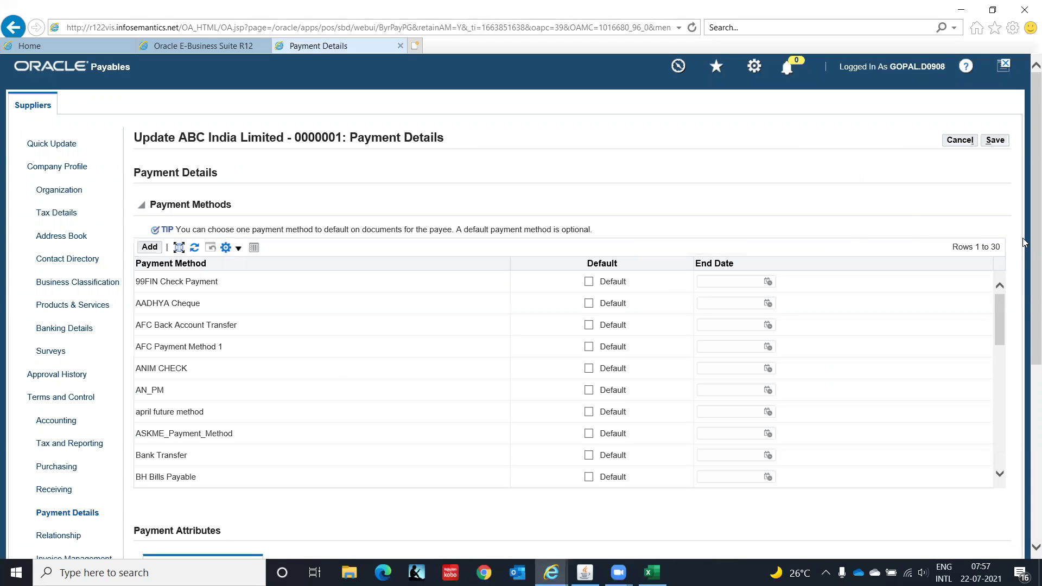
scroll(1026, 352, "down", 3)
scroll(1025, 352, "down", 3)
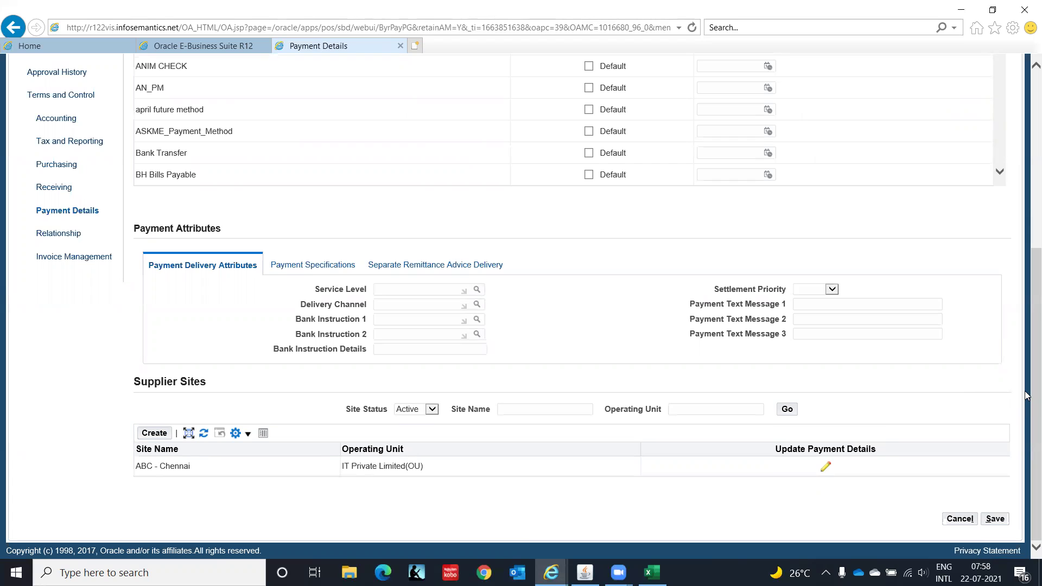
left_click_drag(1026, 395, 1026, 270)
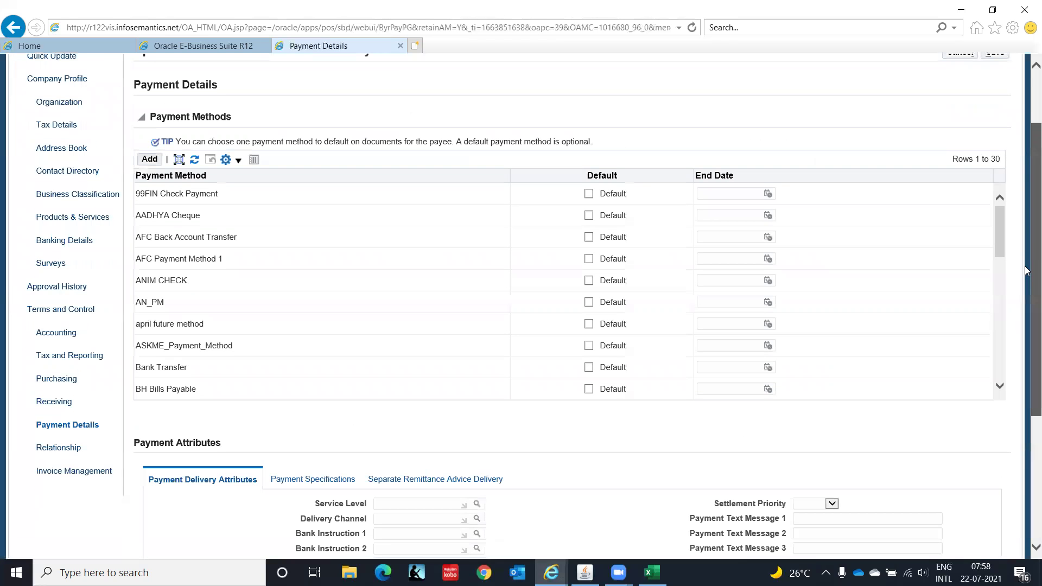
left_click(59, 448)
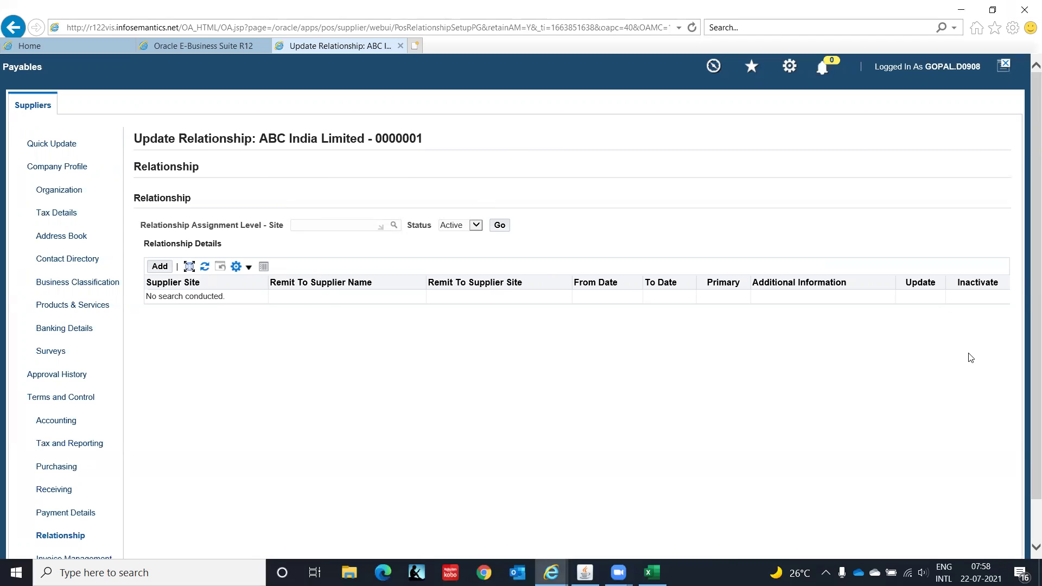
scroll(1002, 466, "down", 2)
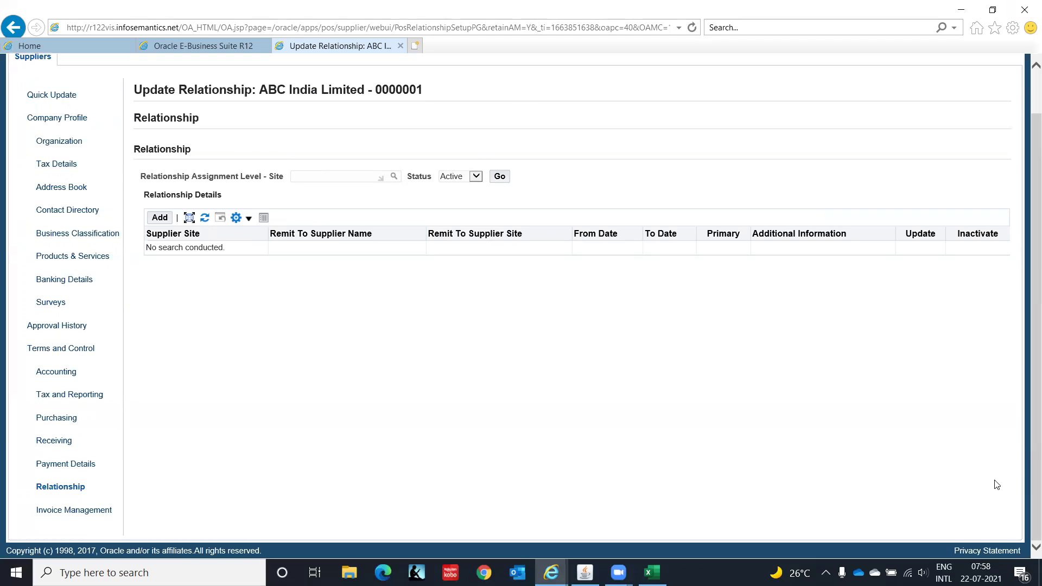
Review the supplier's Invoice Management settings, including the ABC - Chennai site's invoicing, payment, terms and supplier preferences
left_click(50, 511)
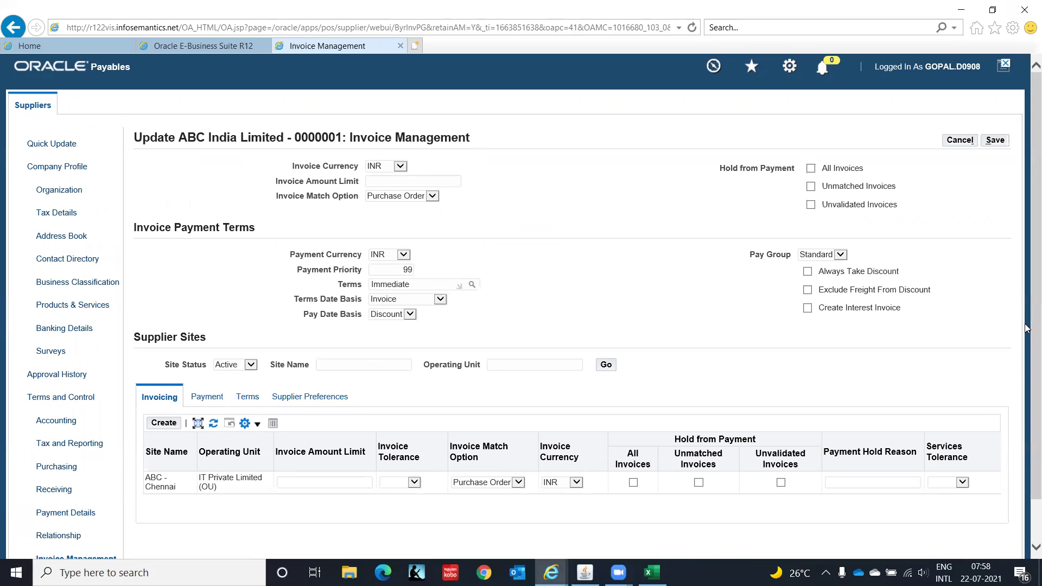
scroll(1028, 335, "down", 2)
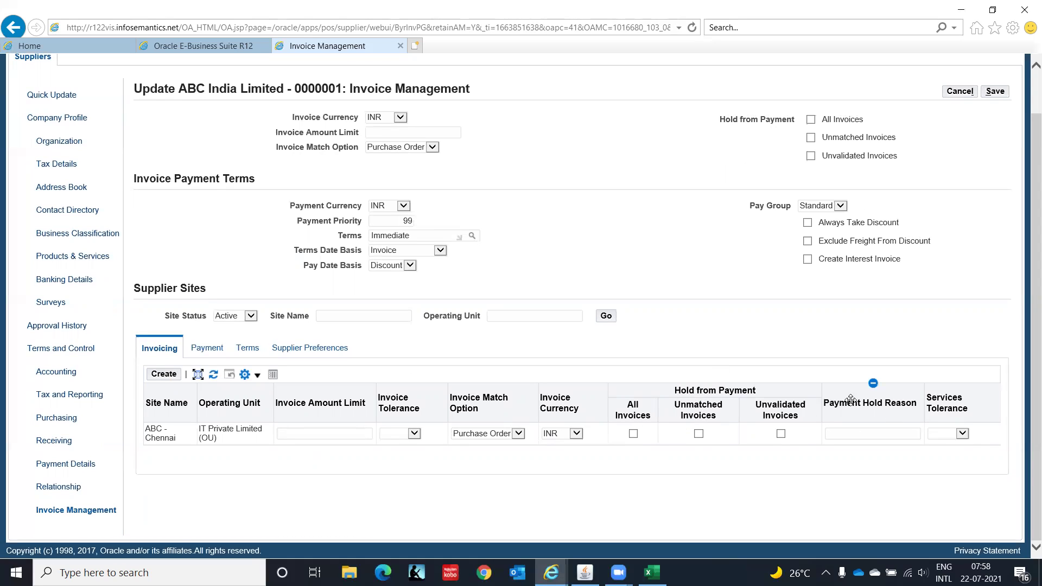
left_click(207, 348)
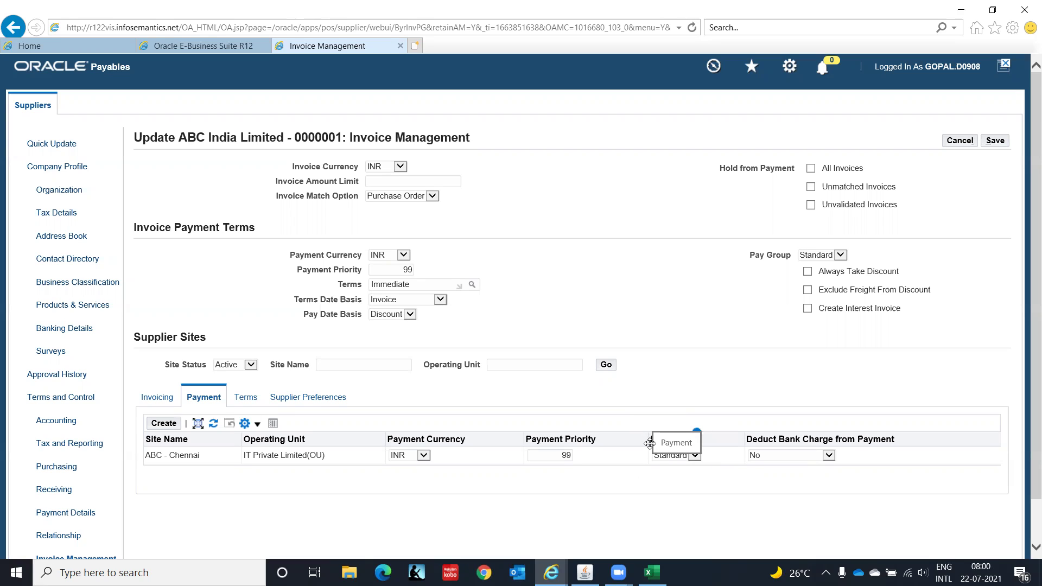
mouse_move(649, 443)
left_mouse_down()
mouse_move(875, 444)
mouse_move(803, 467)
left_mouse_up()
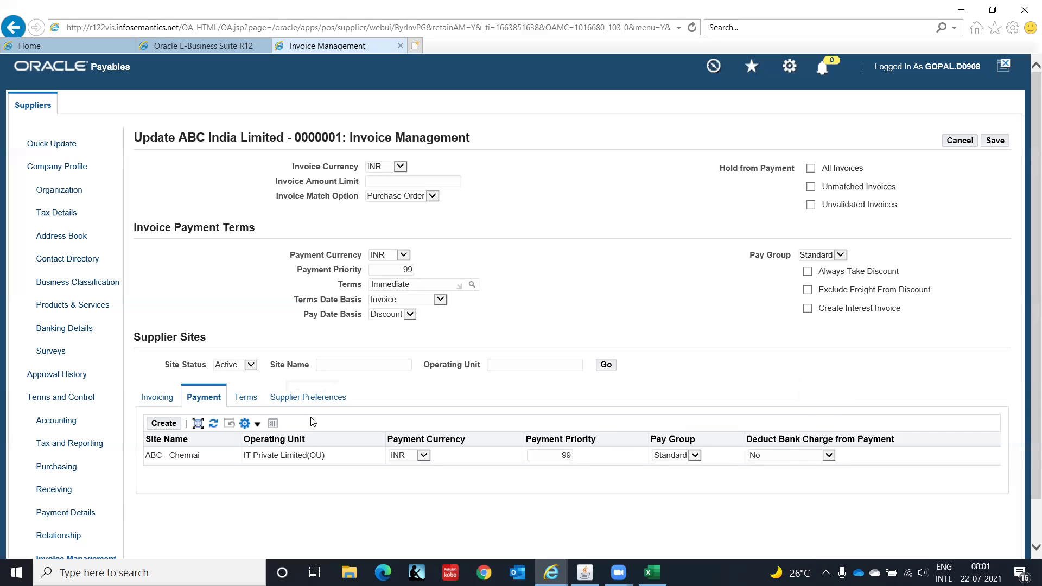
left_click(245, 397)
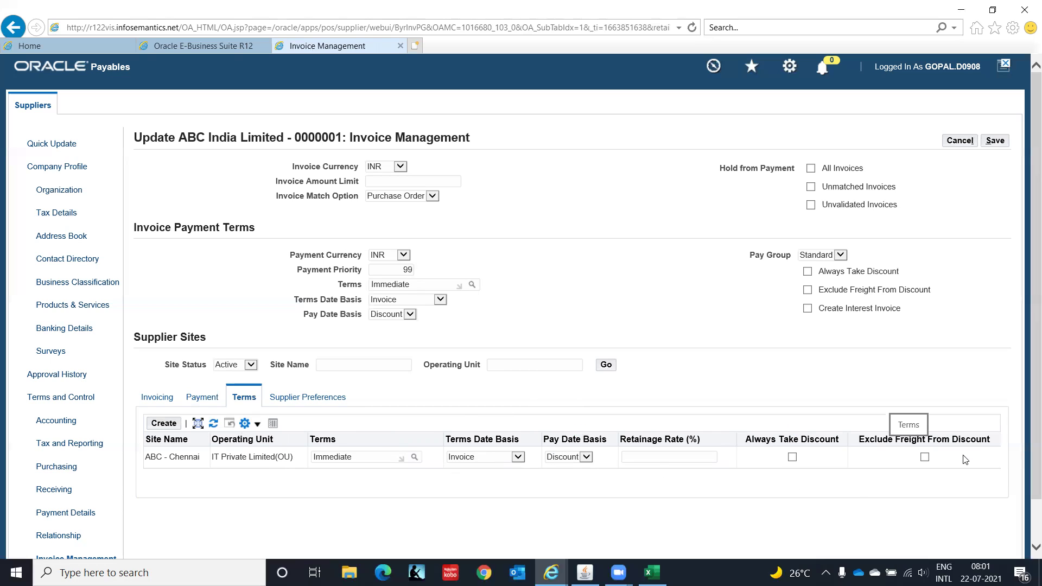
left_click(308, 402)
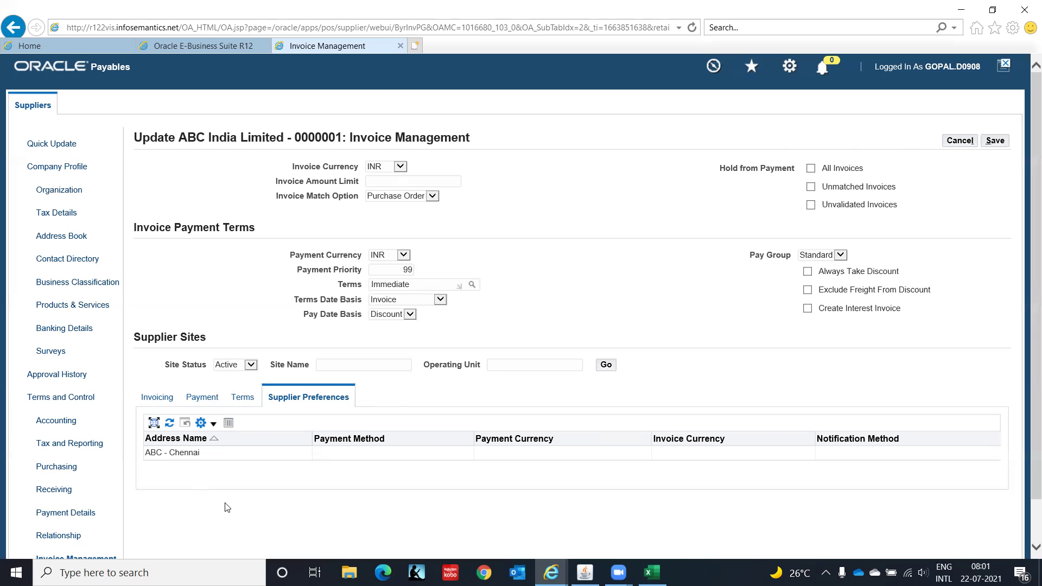
Switch to the Excel worksheet and enter Supplier in H87 and Account Level in I87
left_click(652, 572)
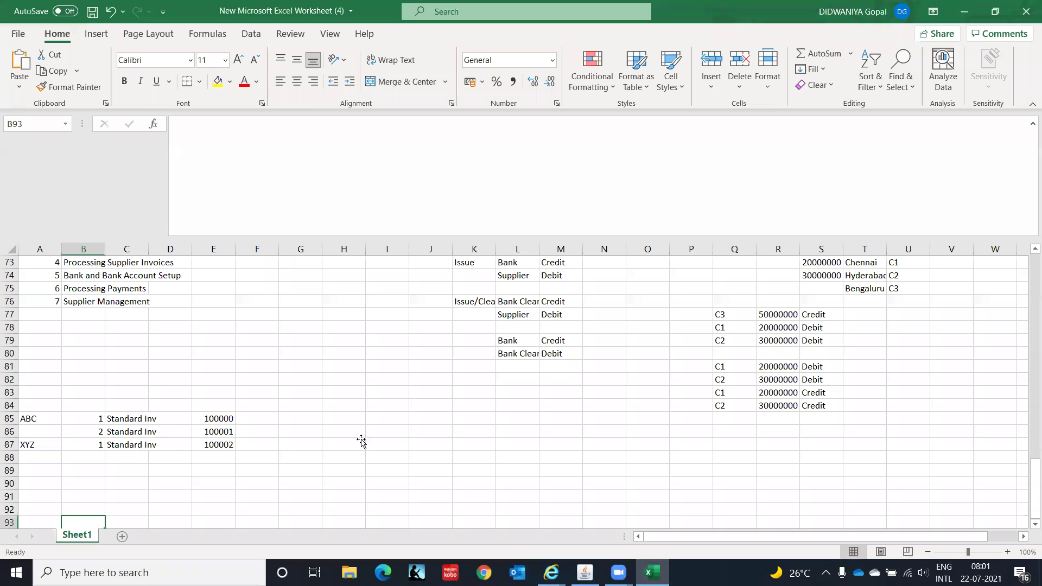
left_click(361, 441)
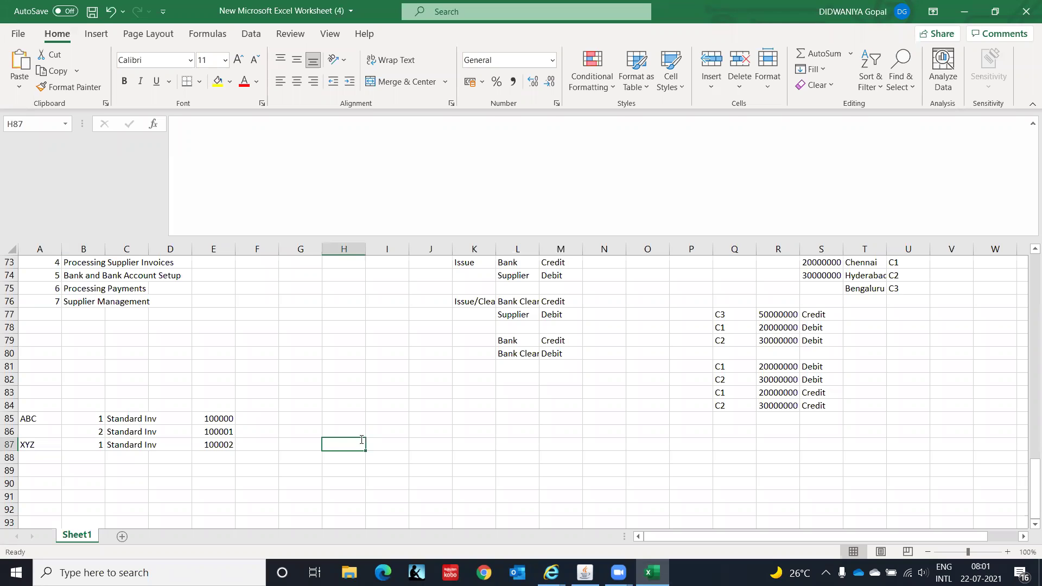
type("Supplier")
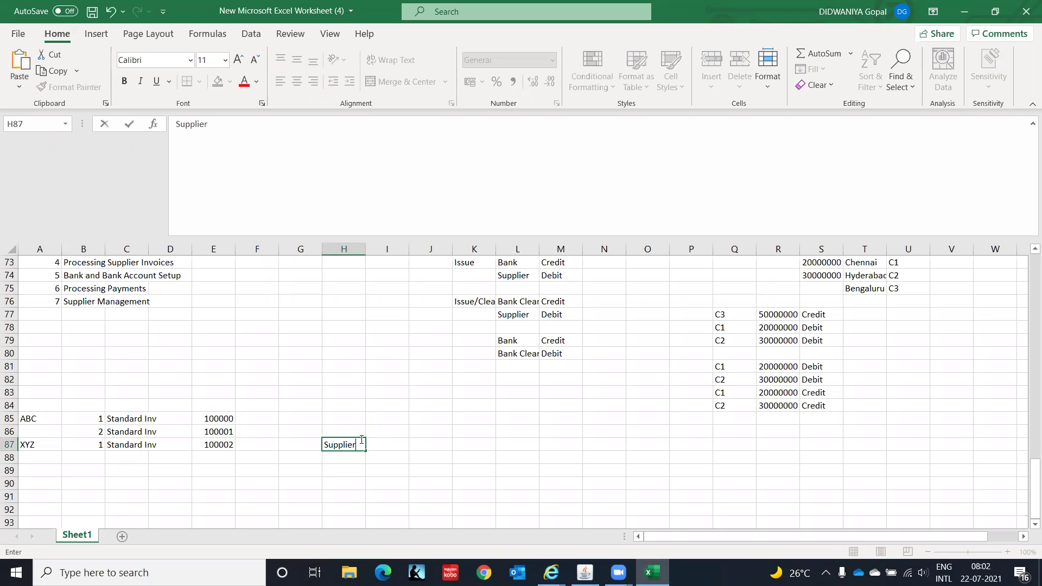
key("Tab")
type("Acco")
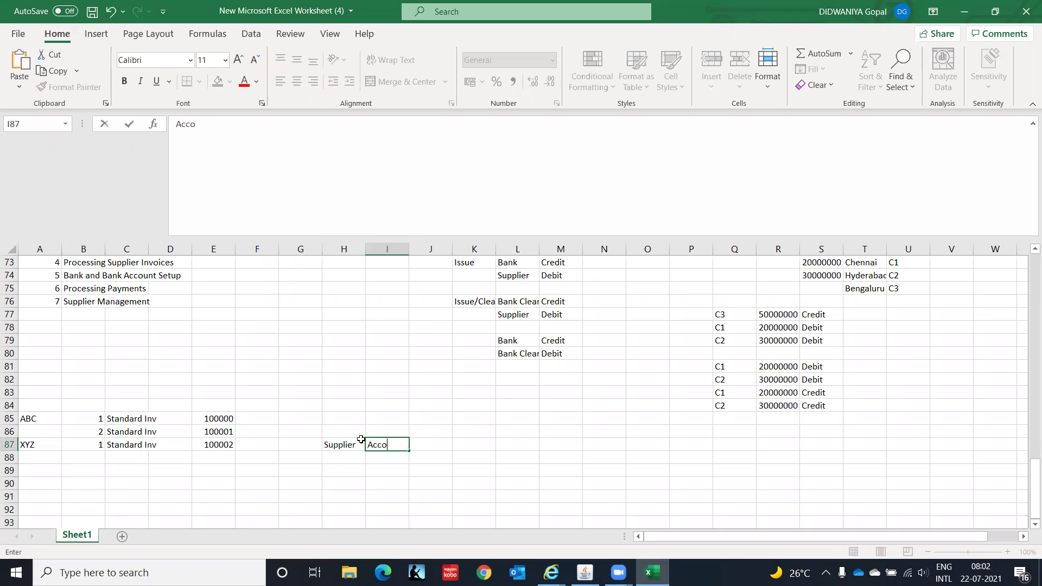
type("unt Level")
key("Tab")
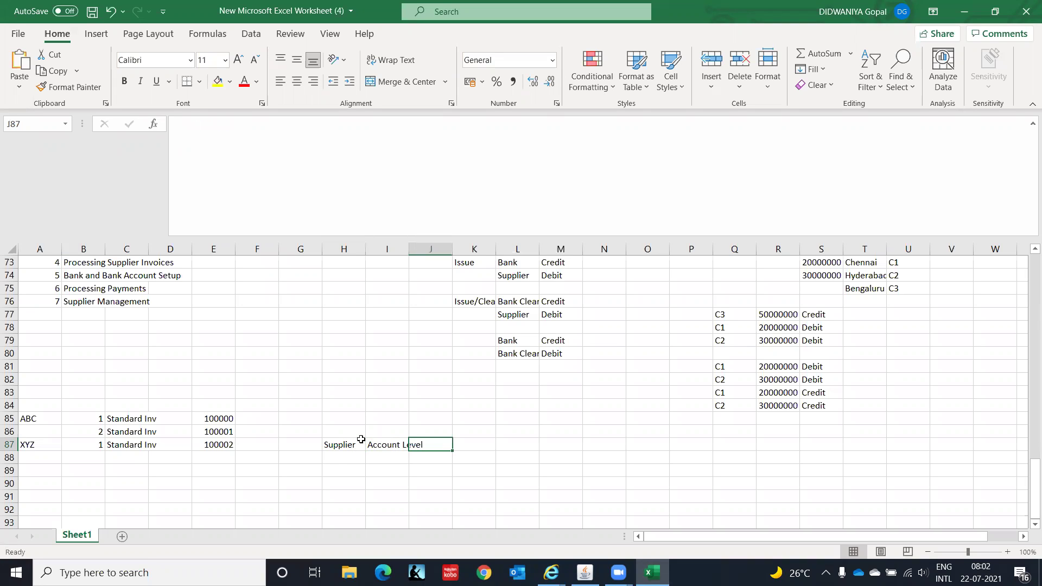
Enter the note "Will be available to all OU" in K87 for the supplier account level
key("Tab")
key("shift+Tab")
key("shift+Tab")
key("Tab")
key("Tab")
type("Will be avai")
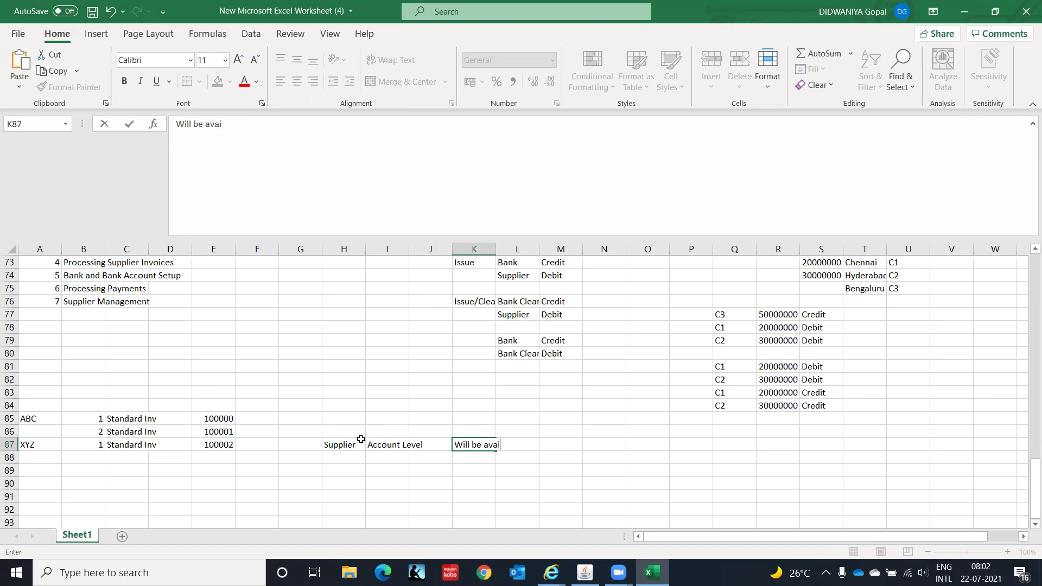
type("lable to all OU")
key("Return")
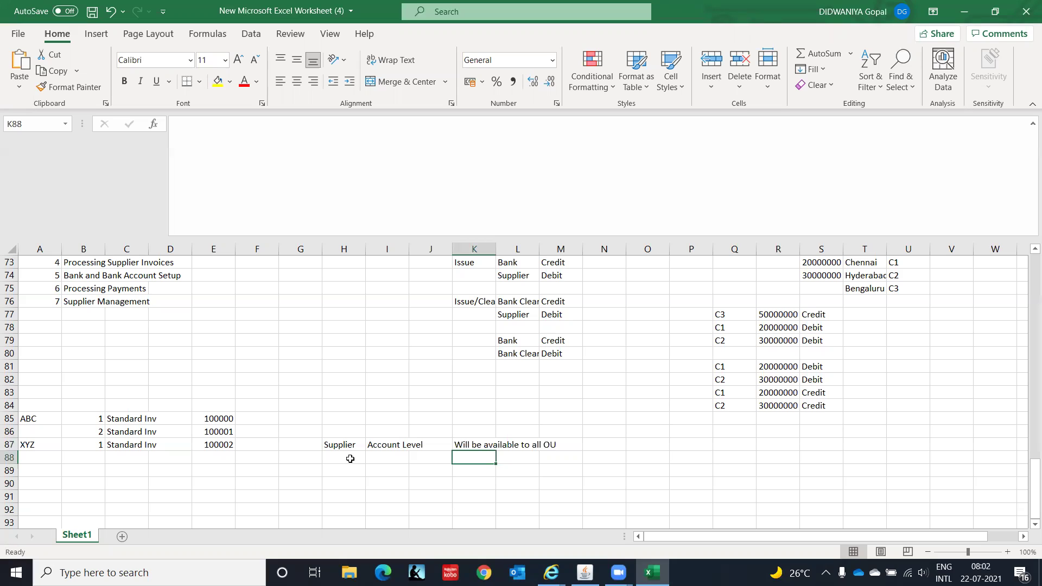
Add Site in I88 with the note "Will be attached to a specific OU" in K88
left_click(350, 459)
key("Right")
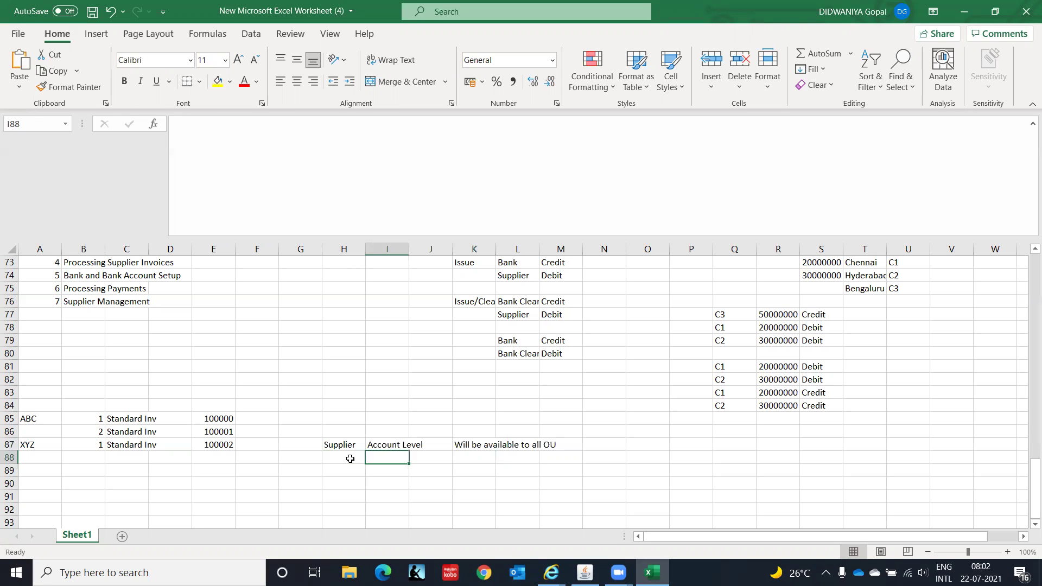
type("Site")
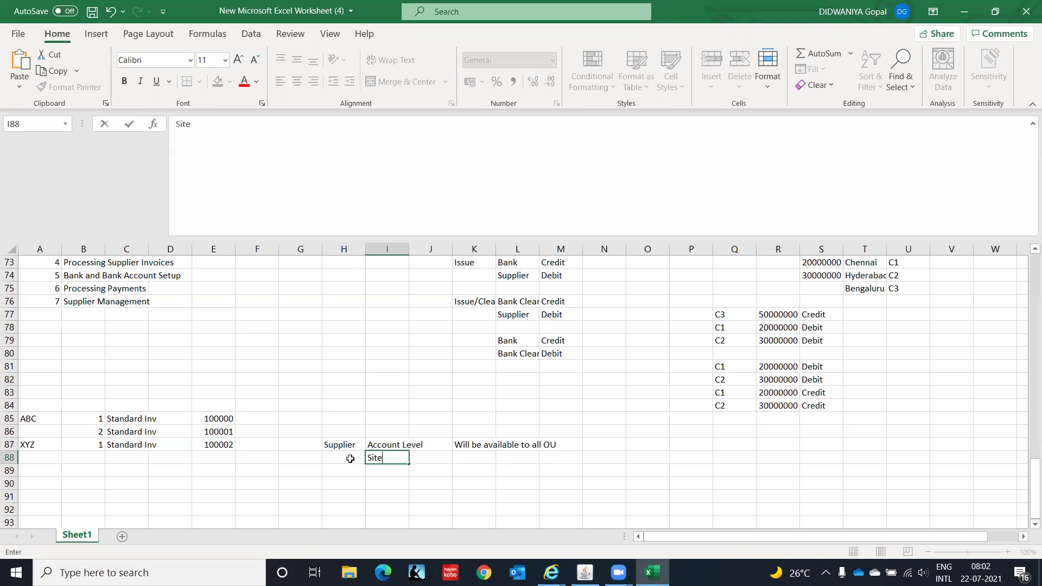
key("Right")
key("Right")
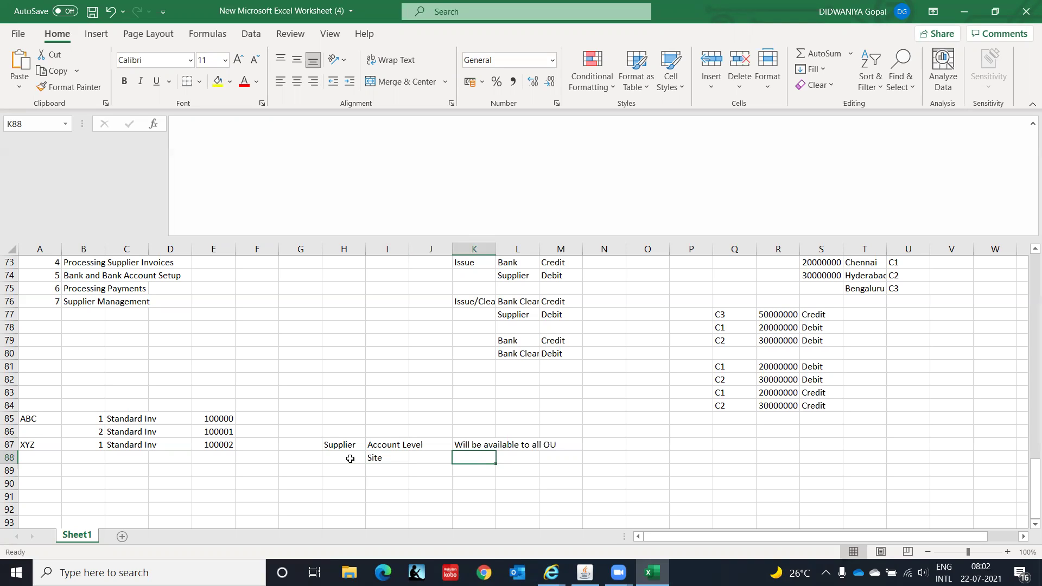
type("Will be at")
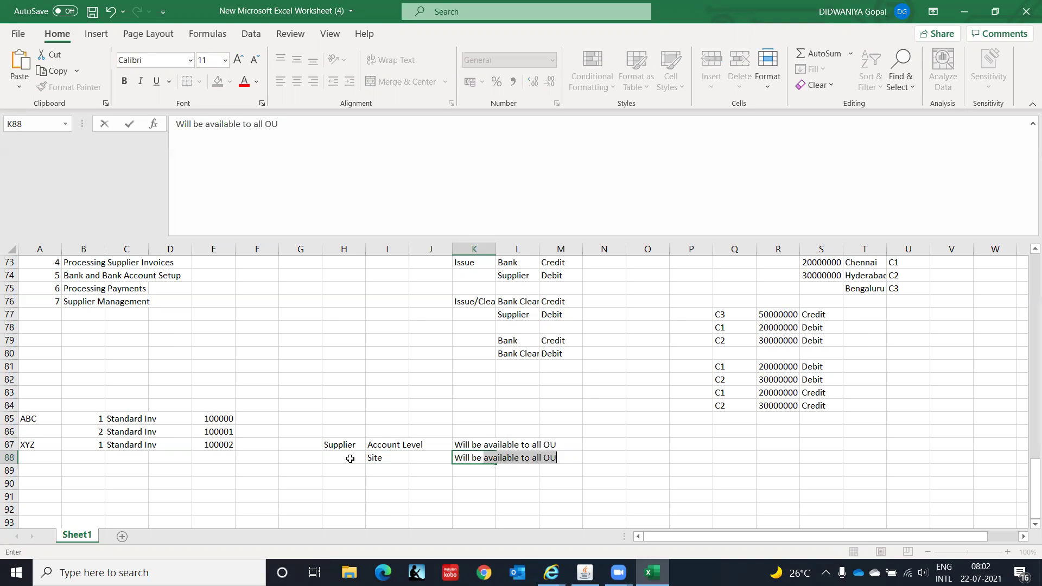
type("tached to")
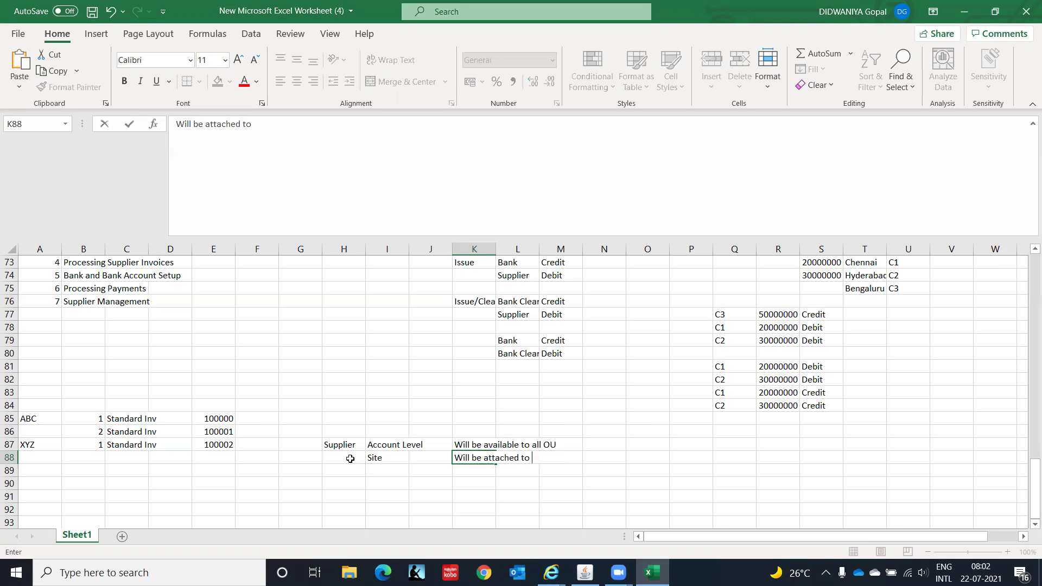
type(" a specific OU")
key("Return")
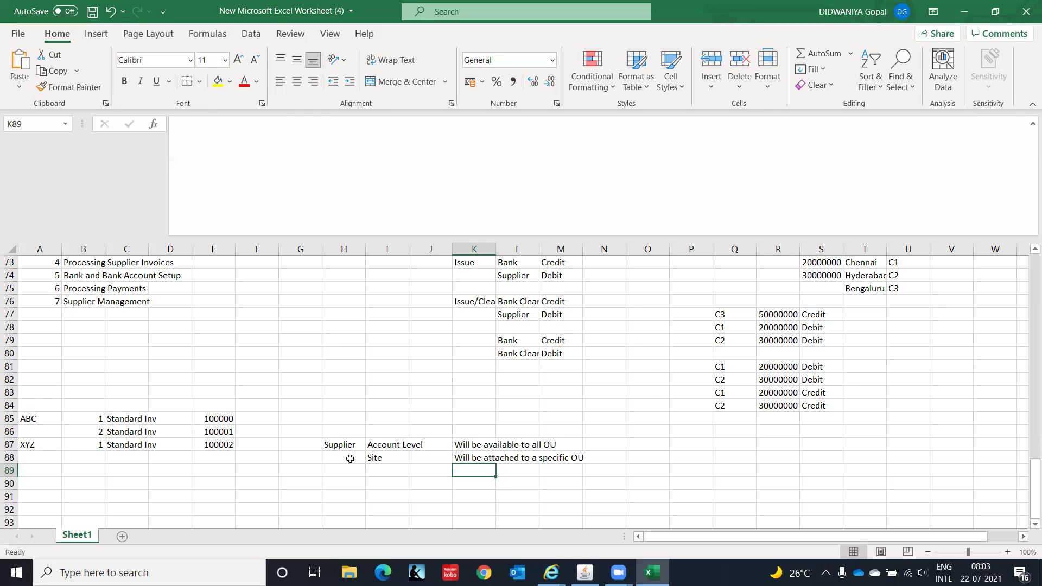
left_click(385, 457)
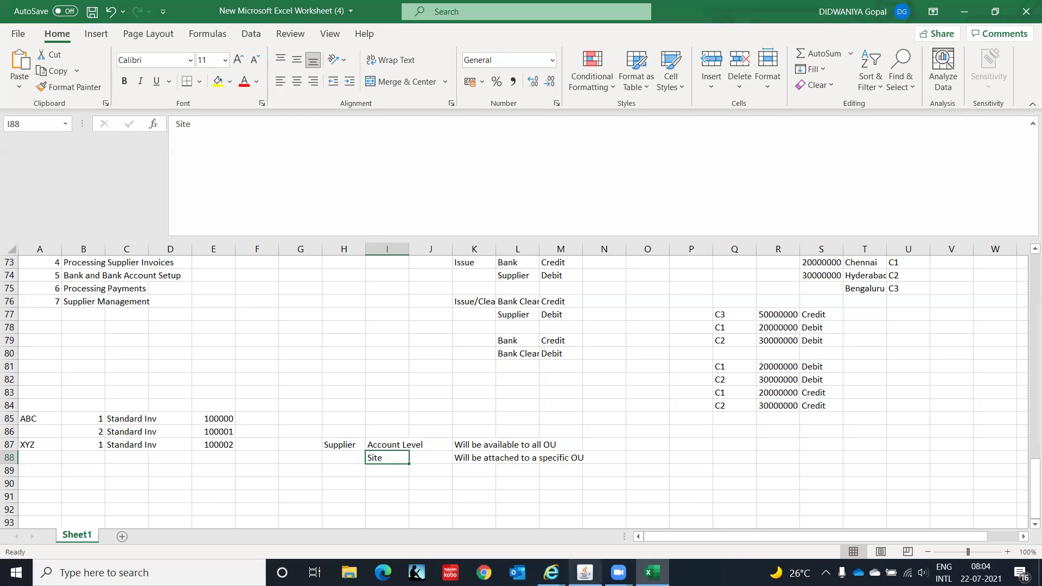
Return to the supplier's Invoice Management page in the browser, save it, close the page and switch to the Oracle Applications forms window
mouse_move(551, 572)
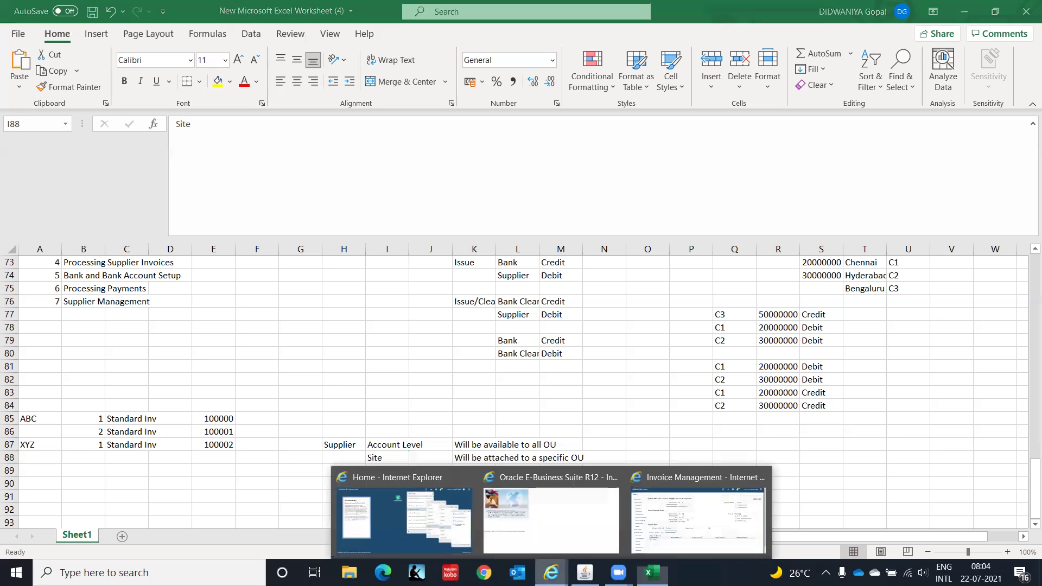
left_click(670, 531)
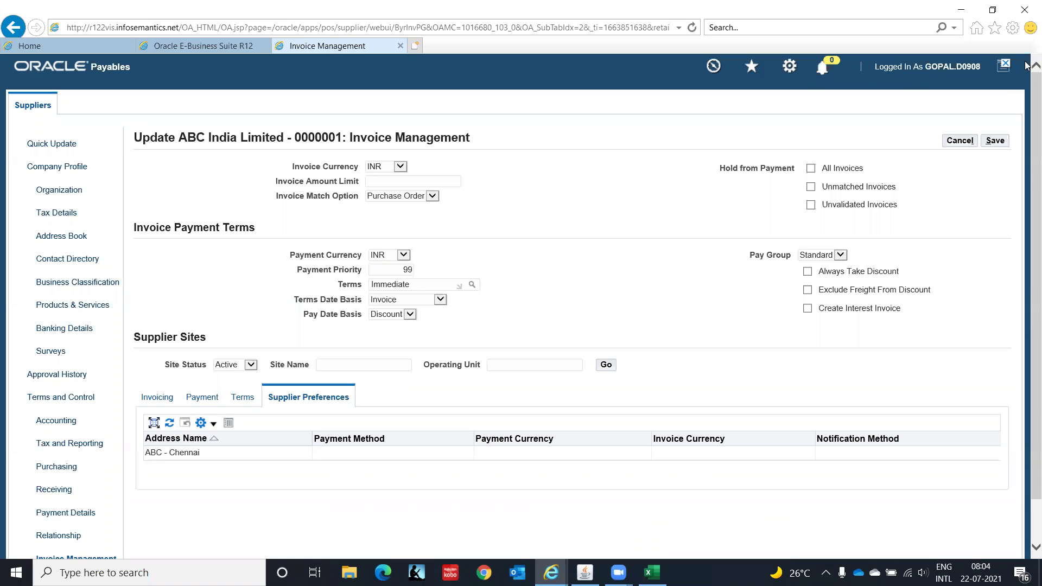
left_click(995, 142)
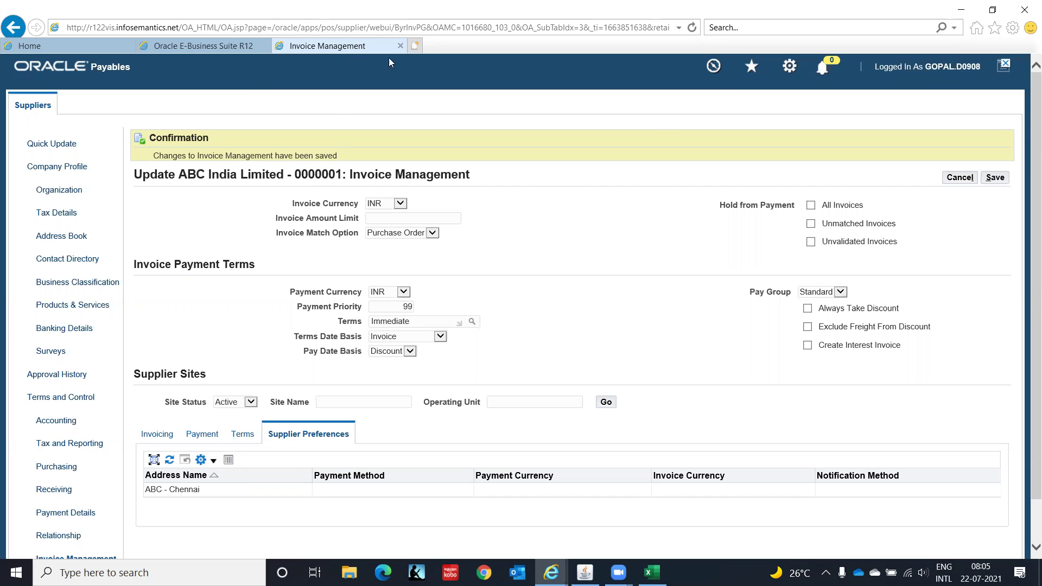
left_click(400, 47)
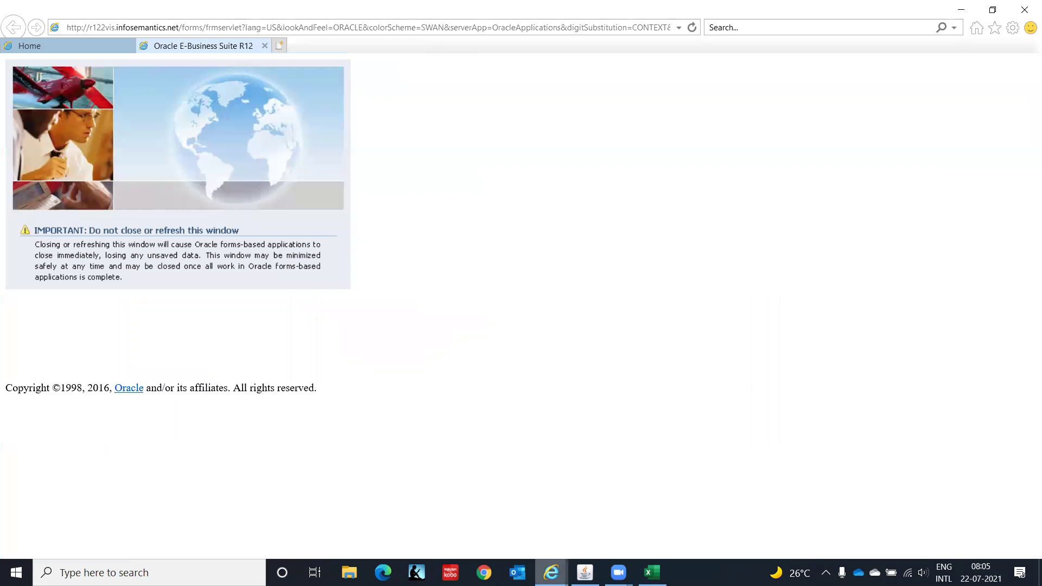
left_click(584, 573)
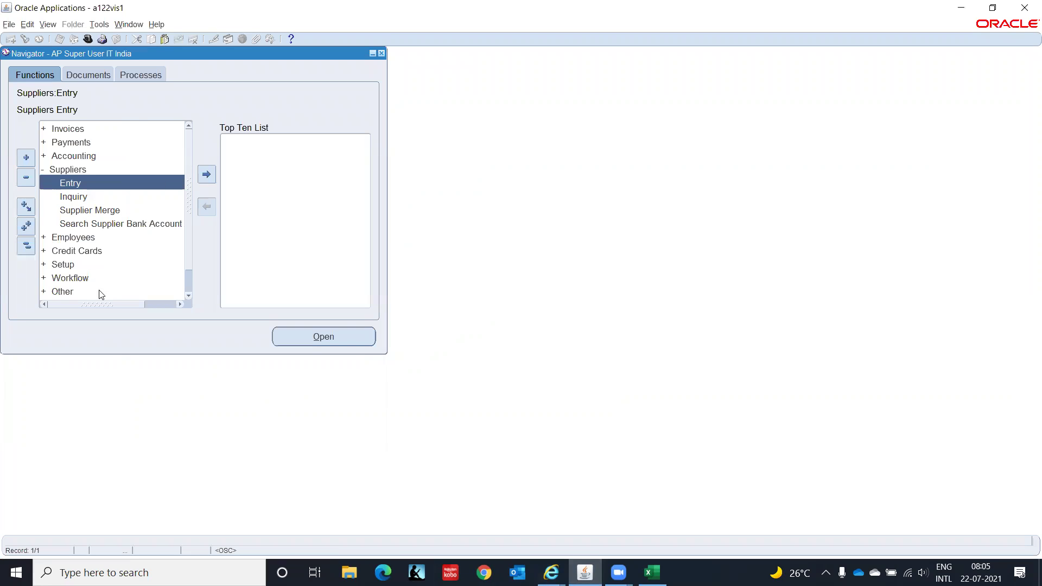
Collapse the Navigator functions and open the Invoice Batches form under Invoices Entry
left_click(23, 247)
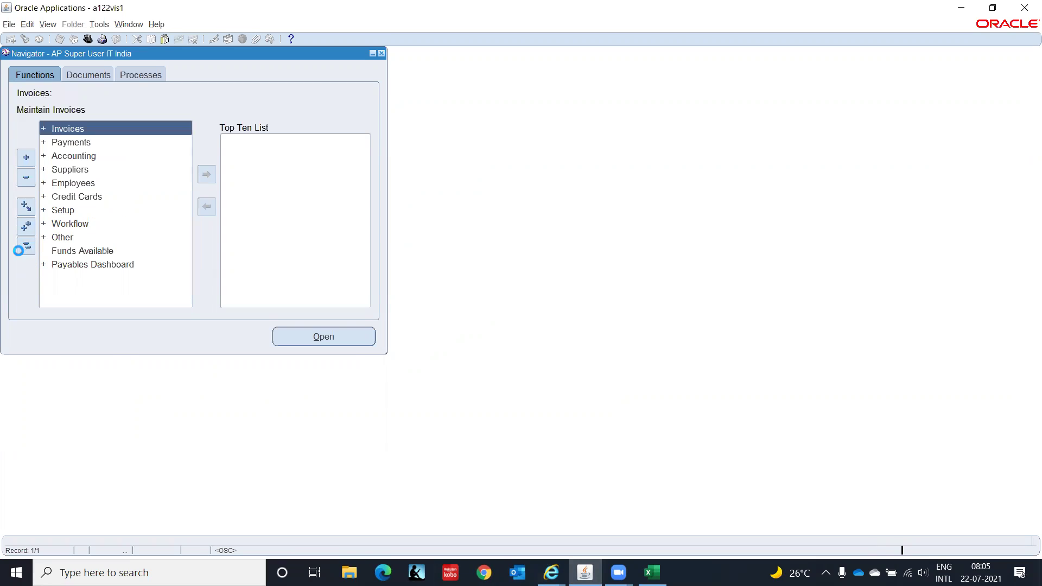
double_click(80, 132)
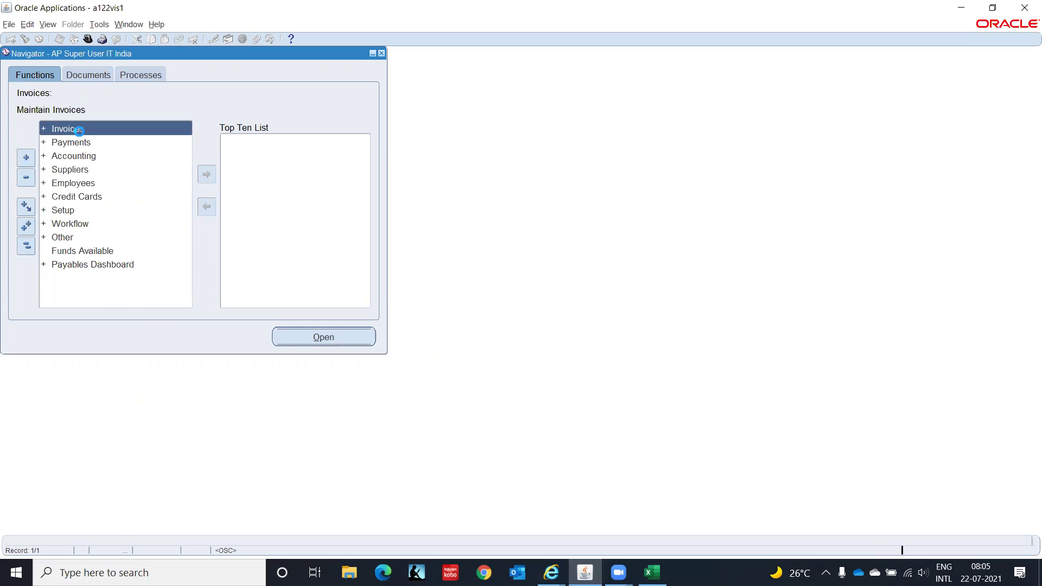
key("Return")
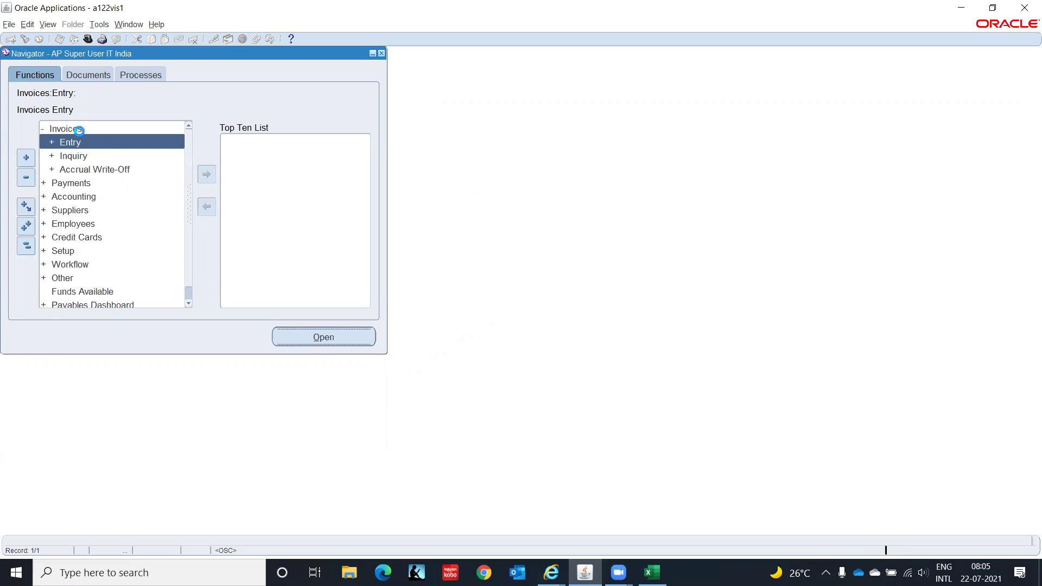
key("Down")
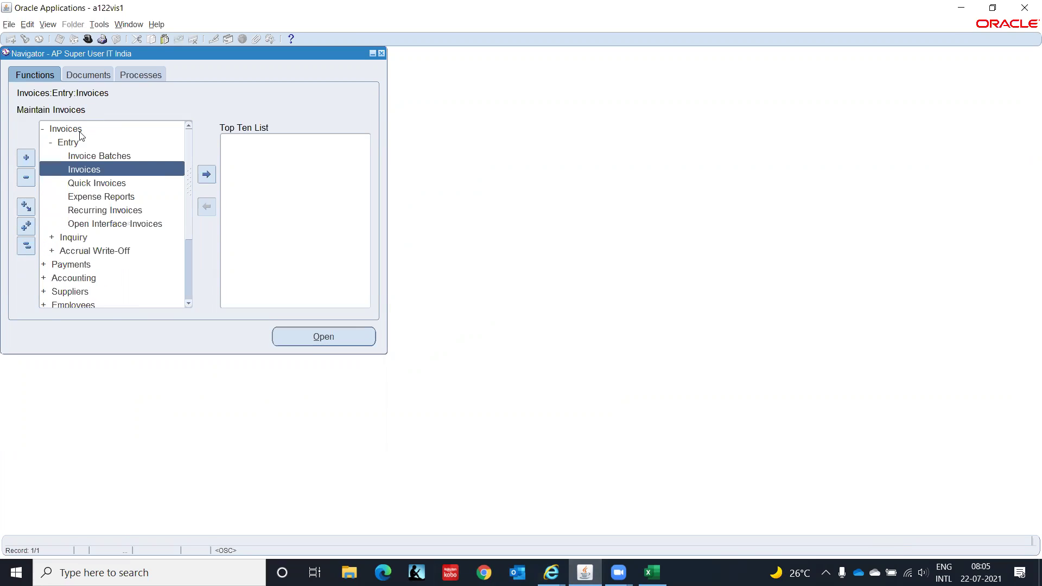
key("Return")
left_click(99, 158)
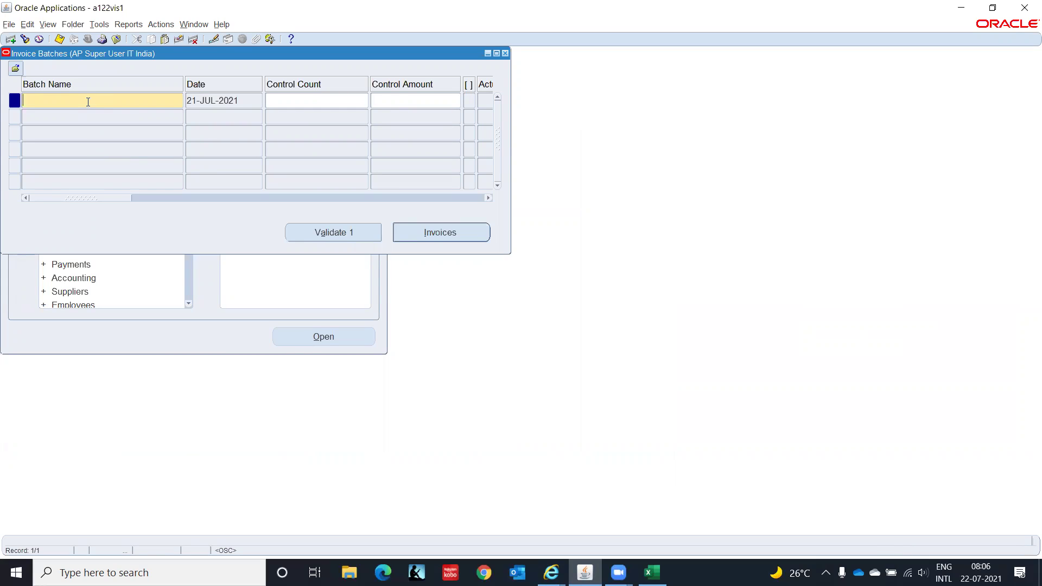
Enter Hardware as the batch name of a new invoice batch, and close the form without saving
type("GOPAL.IT CL")
key("BackSpace")
key("BackSpace")
type("Ind=")
key("BackSpace")
key("BackSpace")
key("BackSpace")
key("BackSpace")
key("BackSpace")
key("BackSpace")
key("BackSpace")
key("BackSpace")
key("BackSpace")
key("BackSpace")
key("BackSpace")
key("BackSpace")
key("BackSpace")
type("Hardware")
key("Tab")
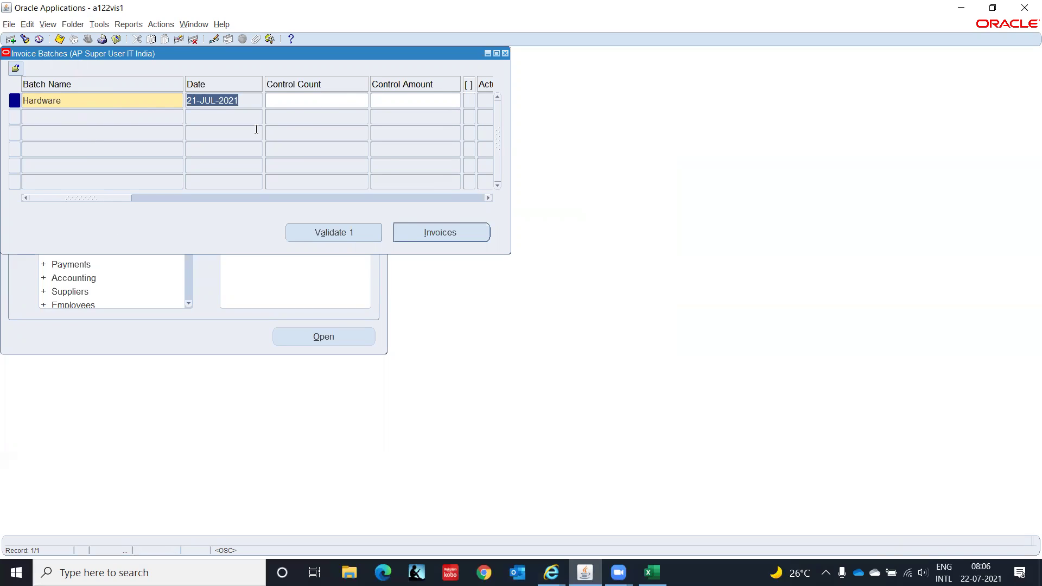
key("F4")
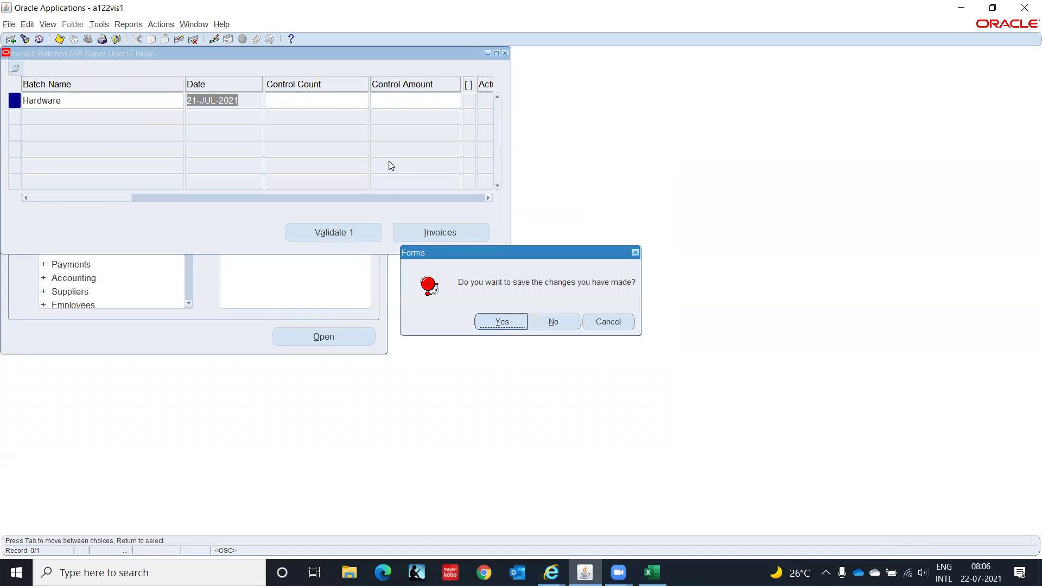
left_click(553, 321)
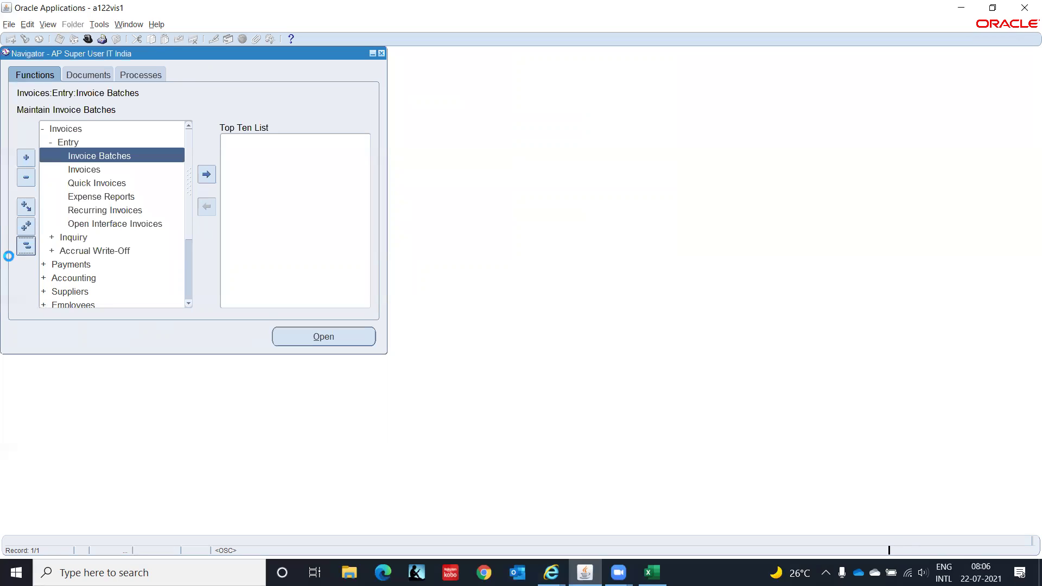
Collapse the Navigator functions, expand Setup and look through its entries and the form functions list for the accounting periods form
left_click(25, 245)
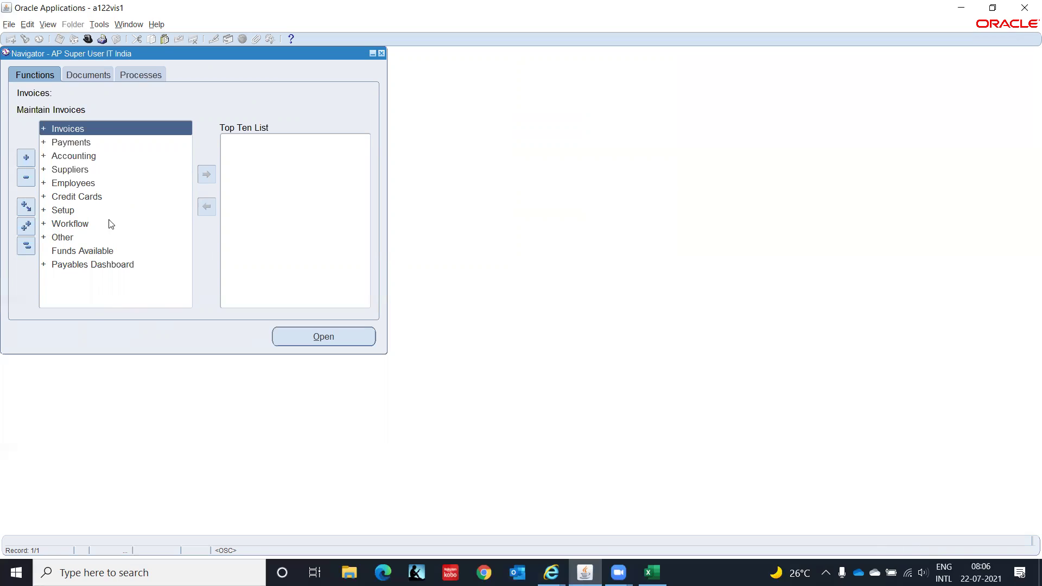
left_click(69, 216)
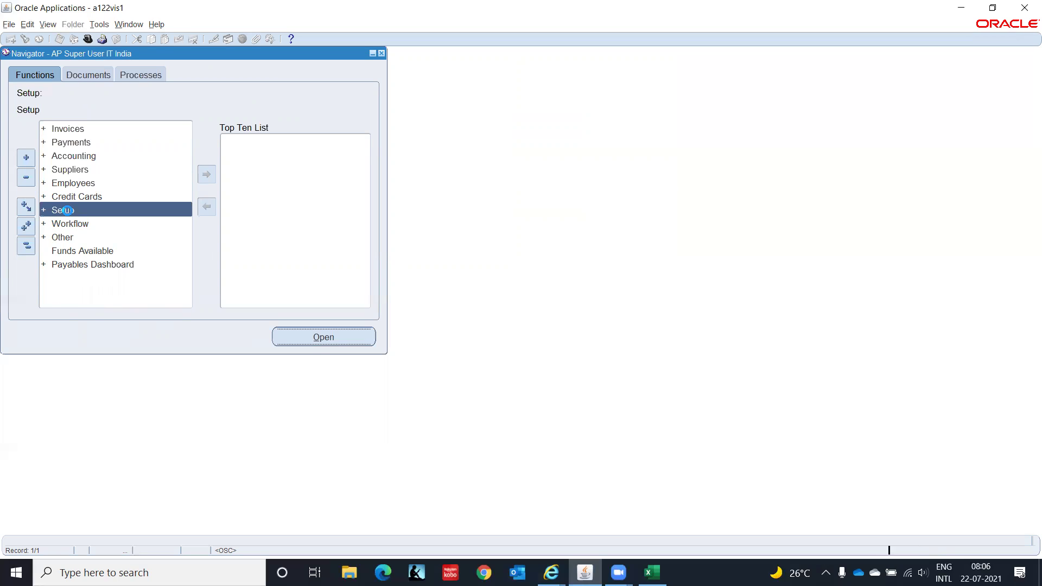
double_click(68, 214)
left_click_drag(189, 181, 188, 252)
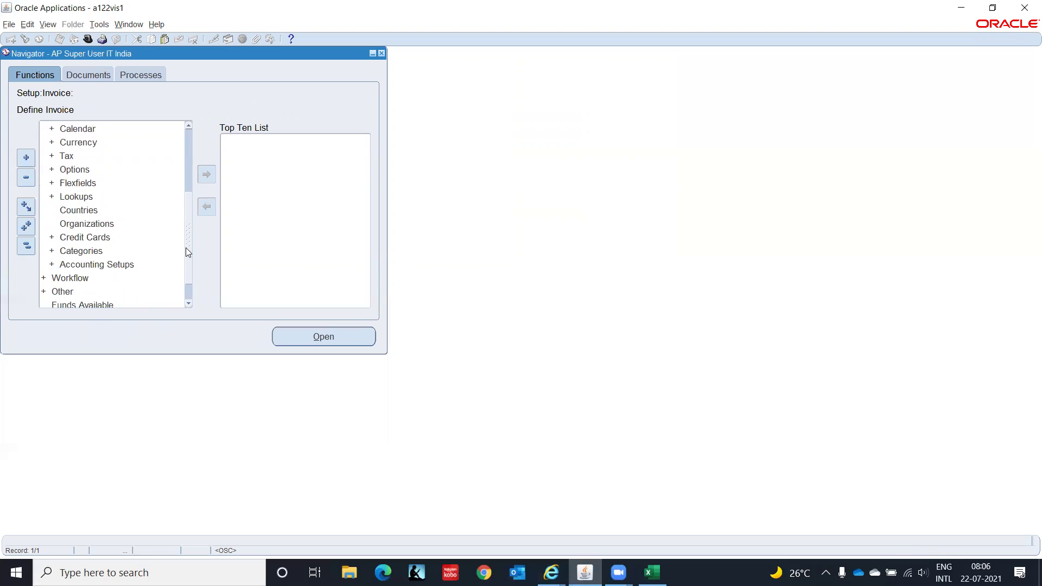
left_click_drag(187, 253, 185, 269)
key("ctrl+l")
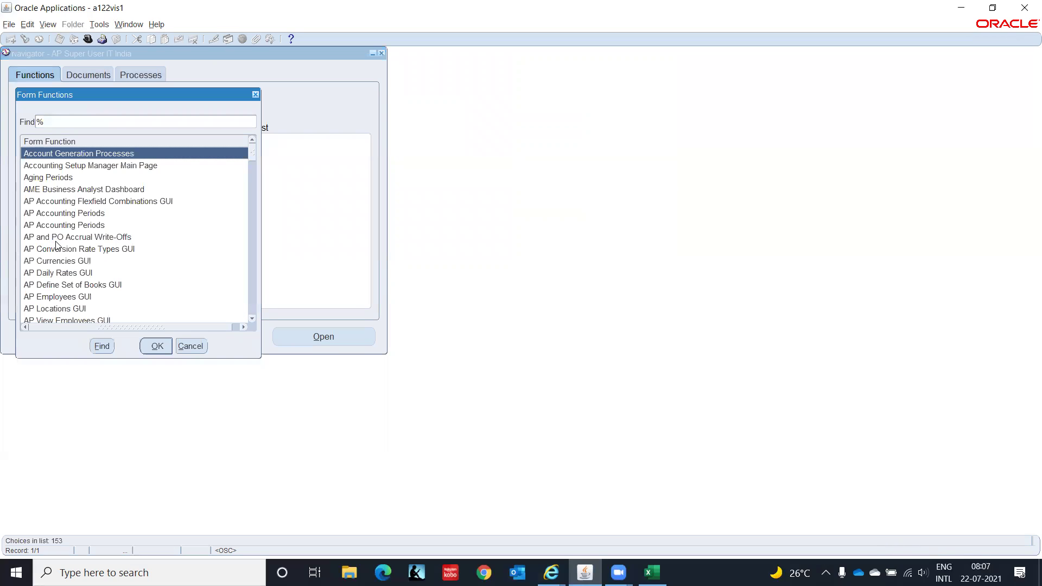
left_click(190, 346)
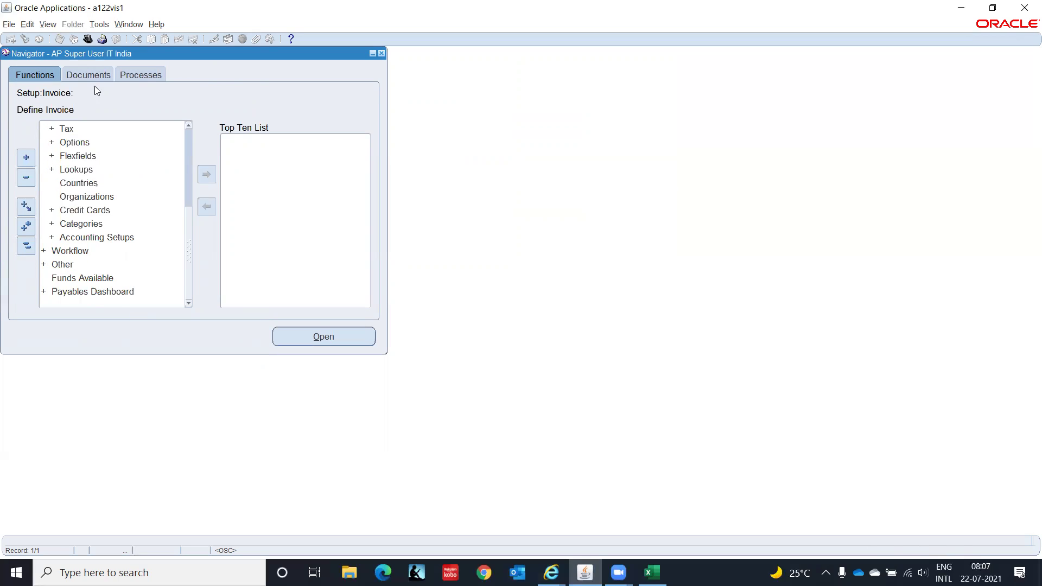
Expand Accounting Setups and the Other group in the Navigator and look for the periods function
left_click(83, 237)
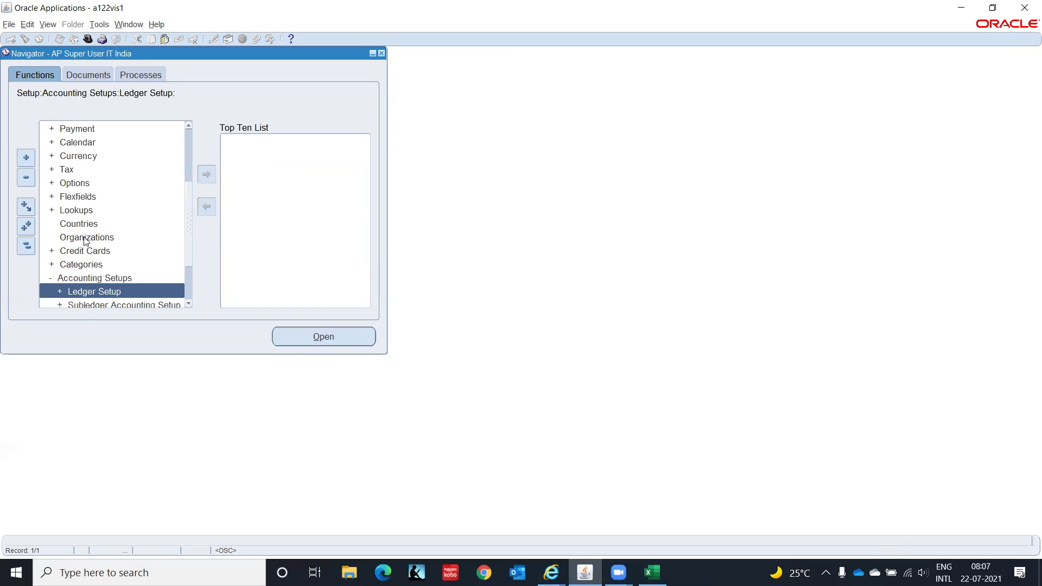
left_click_drag(188, 235, 190, 278)
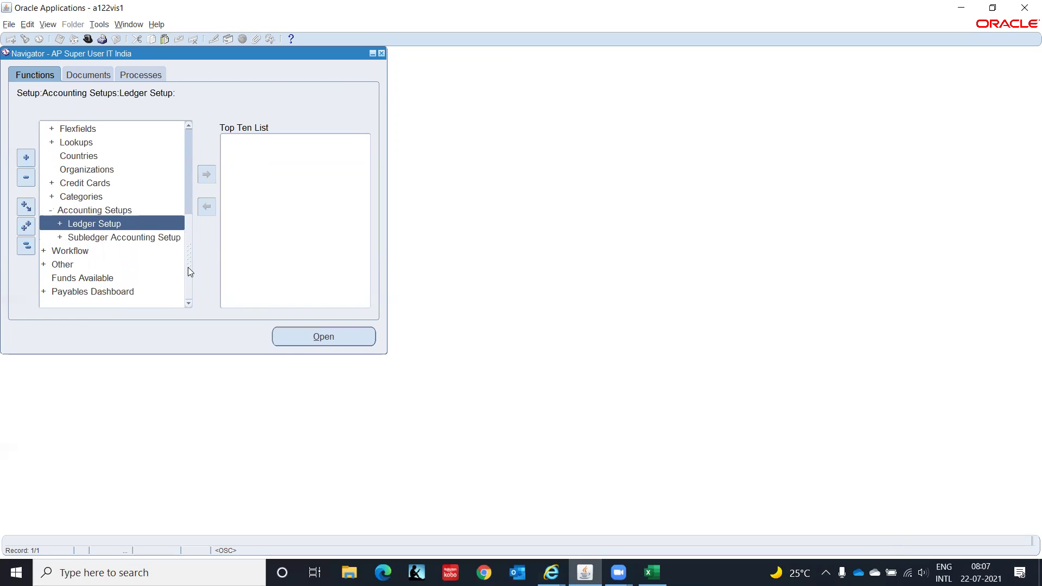
left_click(86, 267)
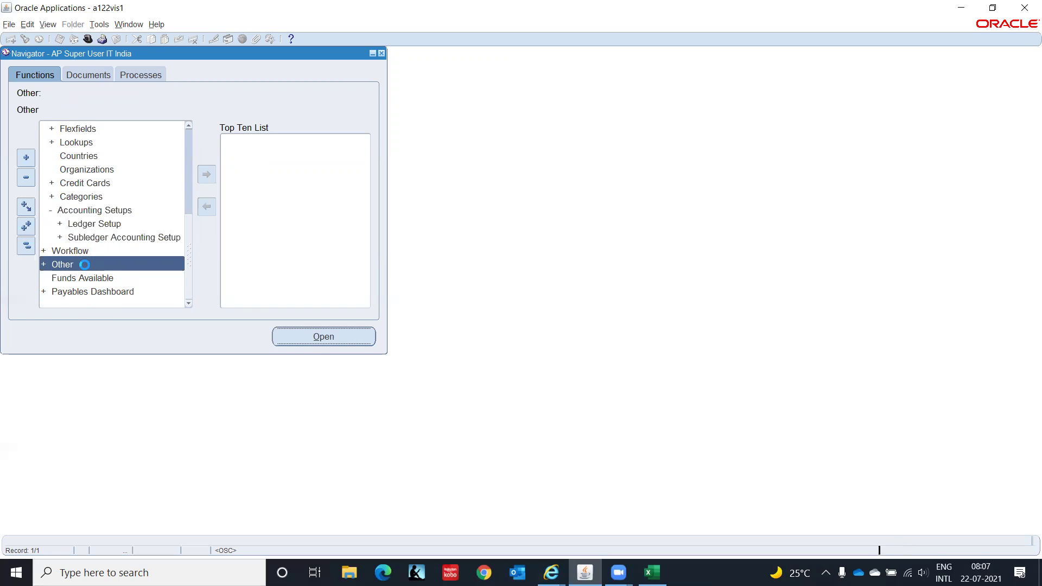
double_click(85, 266)
Browse the full list of form functions for the entry that controls Payables periods
left_click_drag(190, 242, 191, 174)
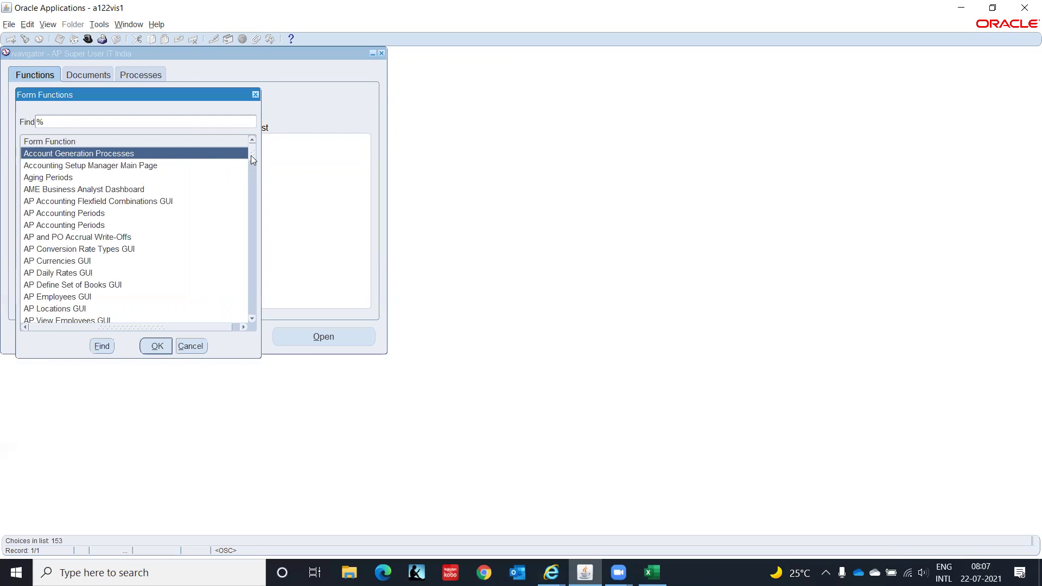
left_click_drag(251, 156, 230, 343)
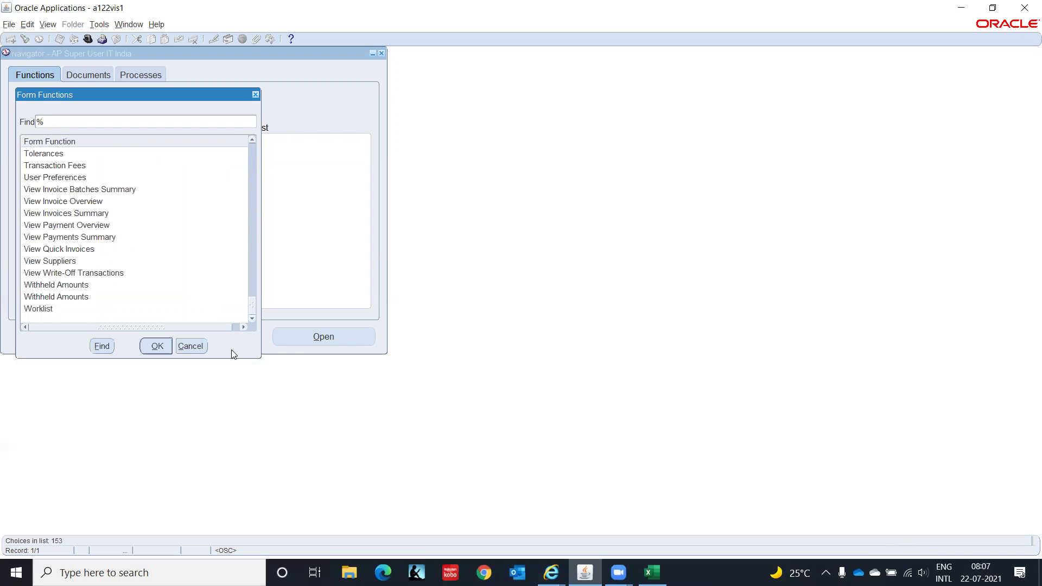
left_click_drag(240, 298, 243, 260)
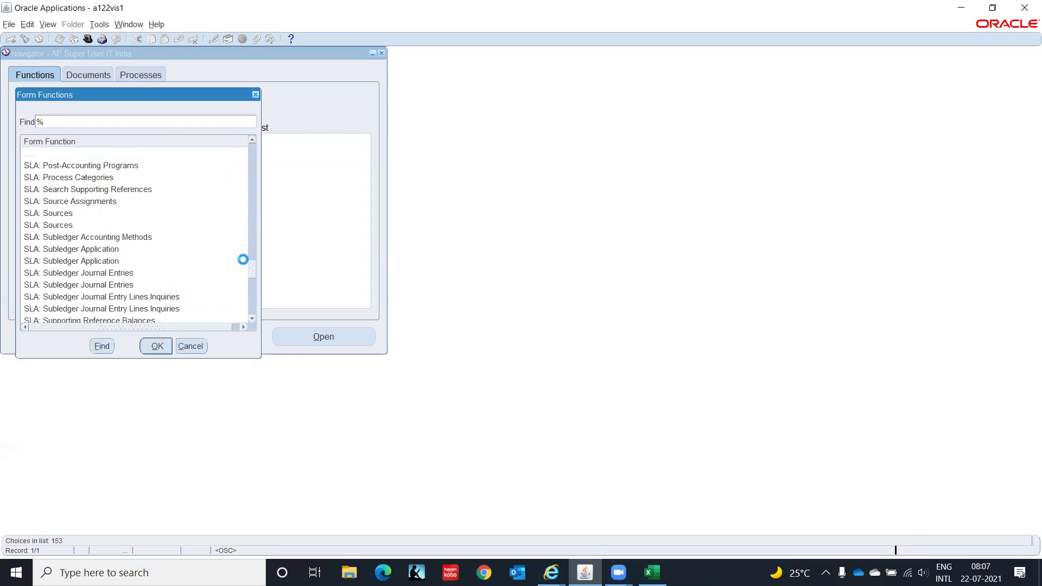
left_click(244, 261)
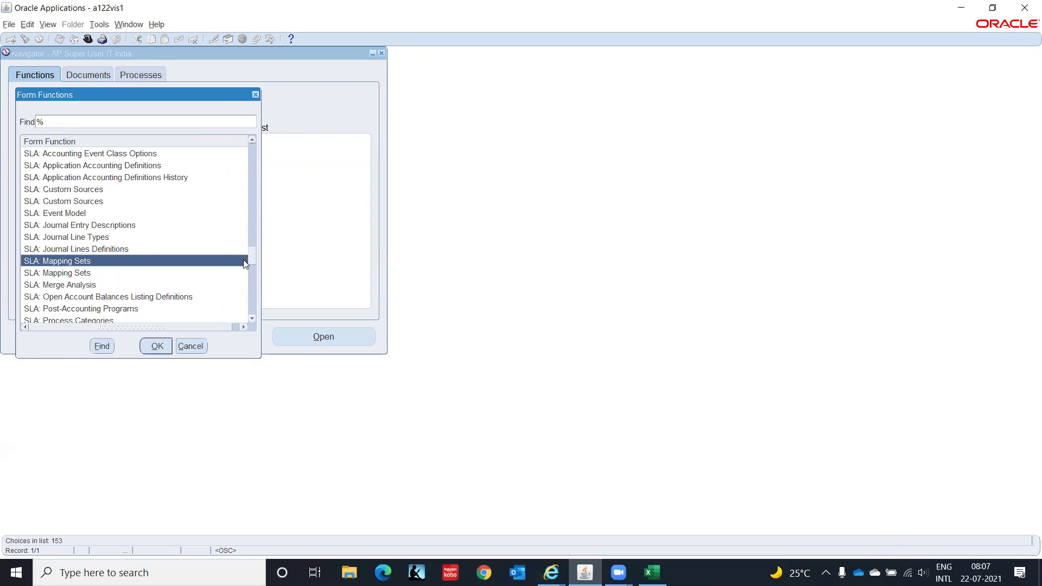
left_click_drag(254, 256, 255, 235)
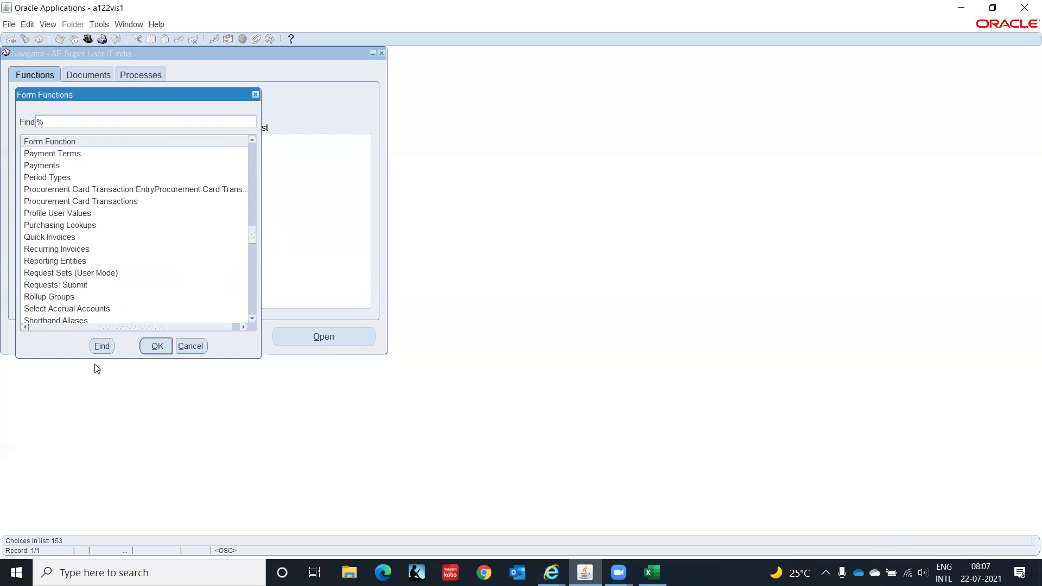
left_click(251, 139)
left_click(251, 139)
left_click(251, 139)
left_click(250, 139)
left_click(250, 139)
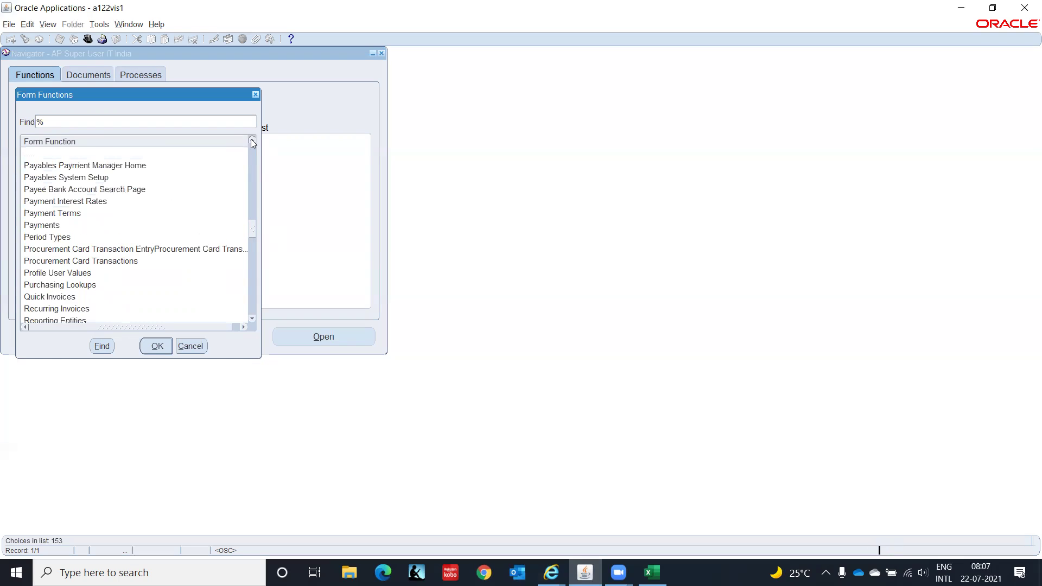
left_click(251, 139)
type("o")
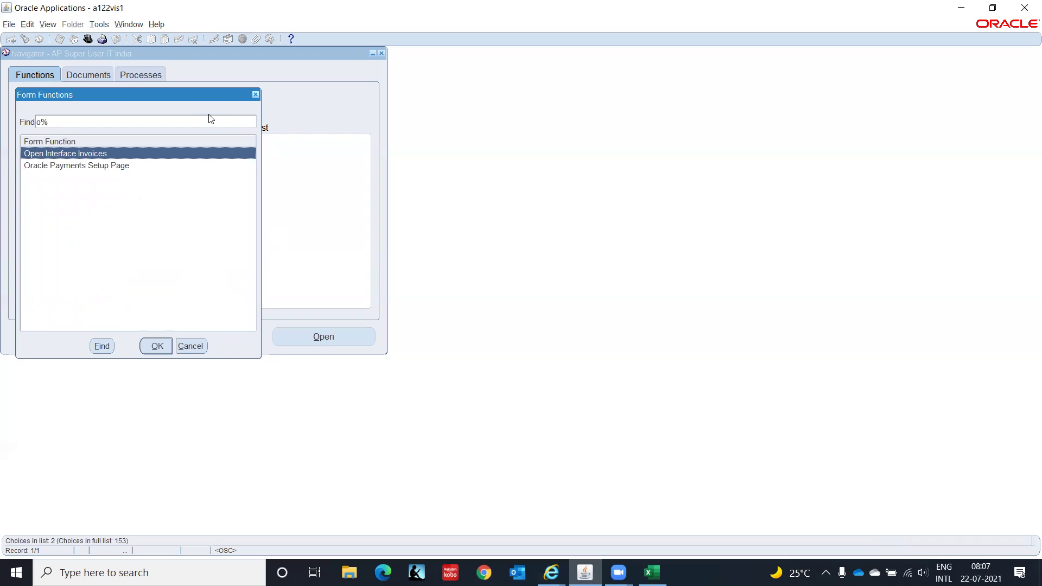
key("BackSpace")
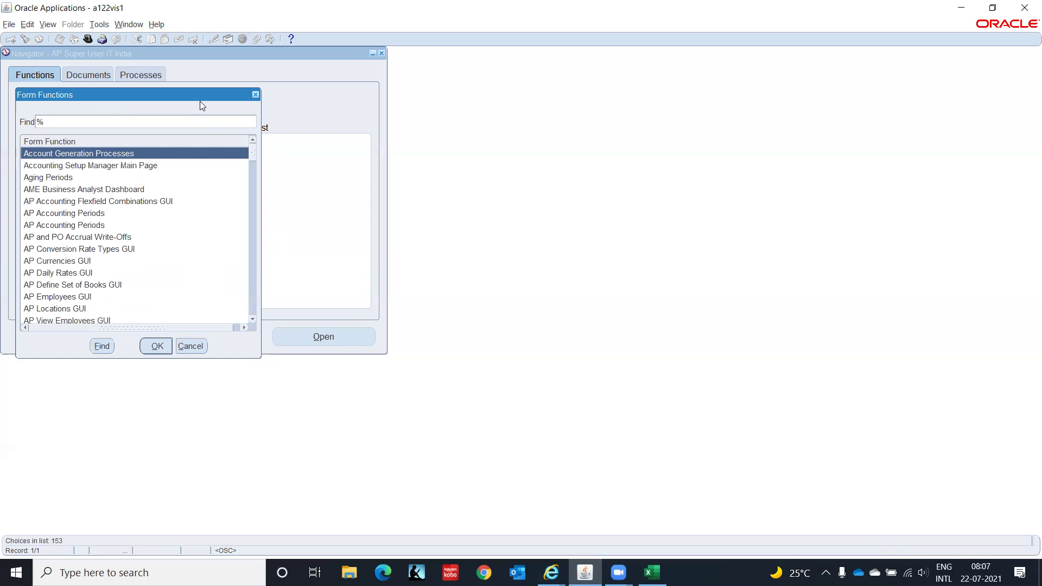
Search the form functions for %Period% and open the first AP Accounting Periods entry
type("Period%")
key("Return")
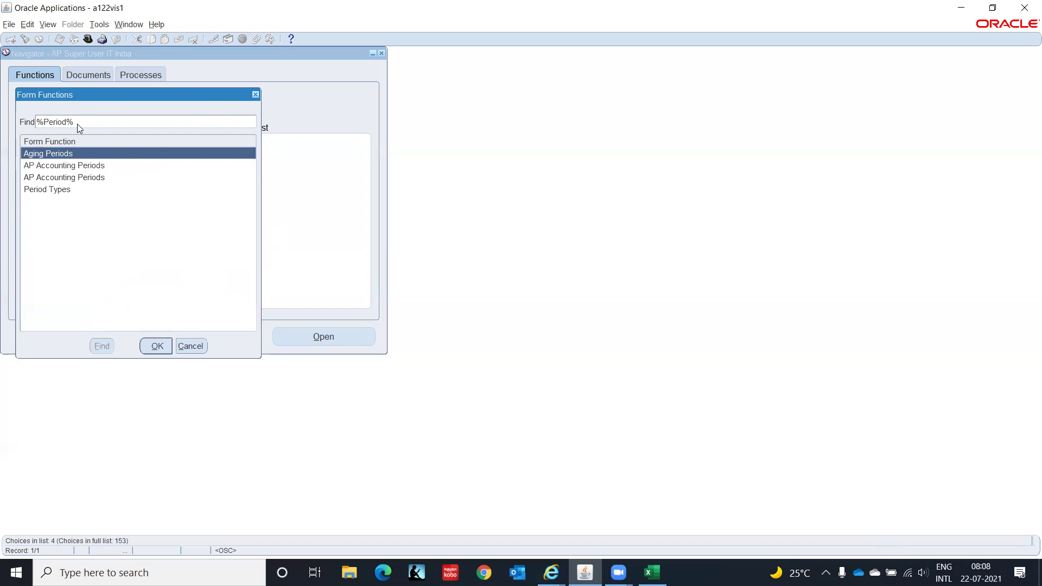
key("Down")
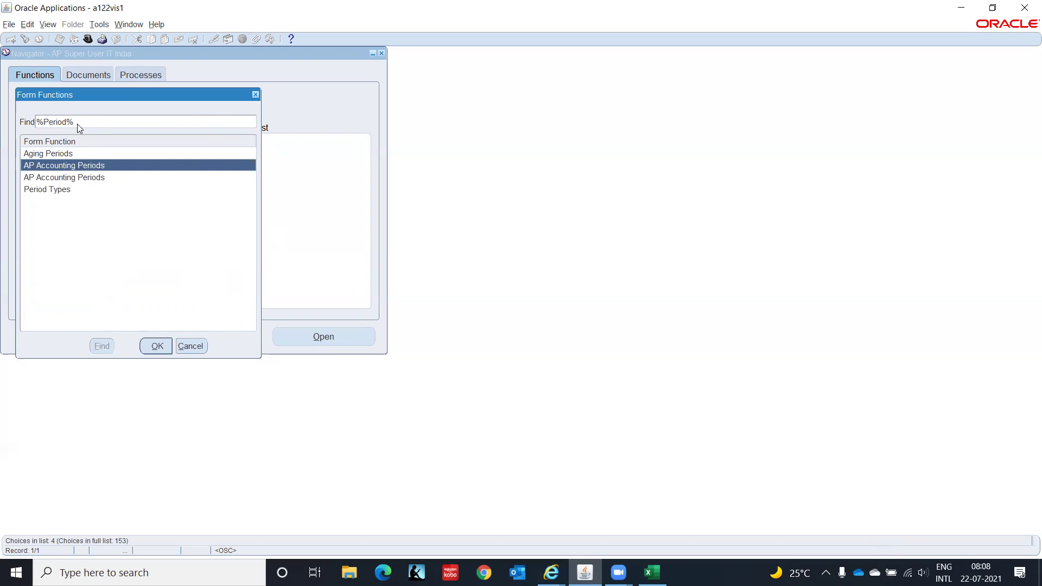
key("Return")
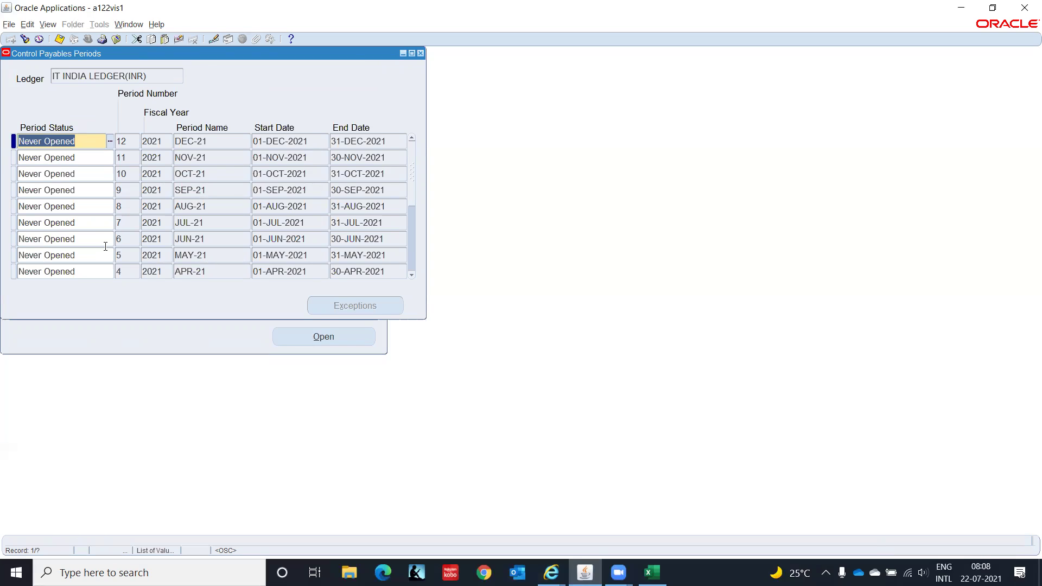
Set the JUL-21 period status to Open in the Control Payables Periods form and save it
left_click(84, 219)
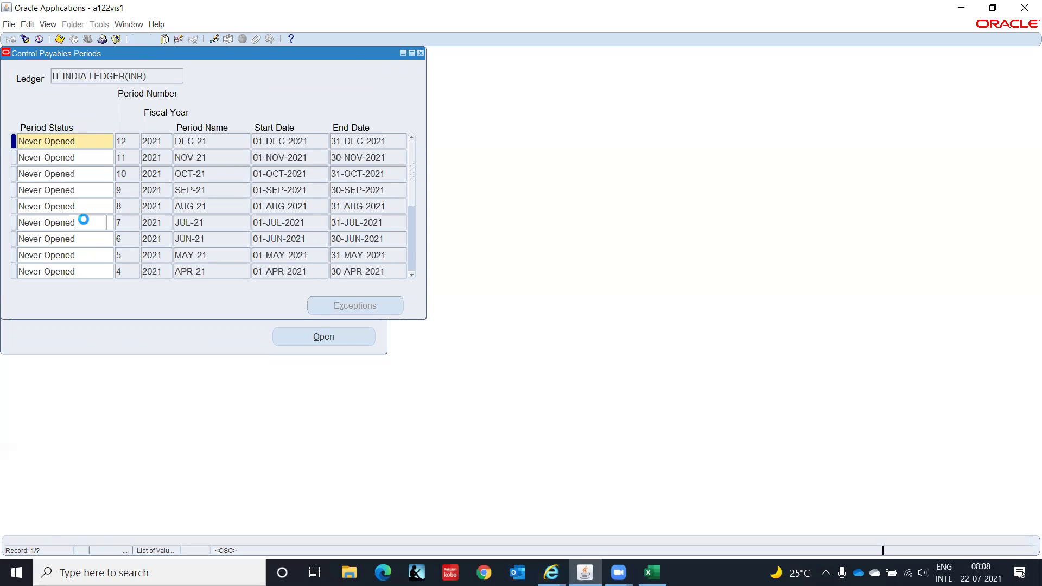
type("O")
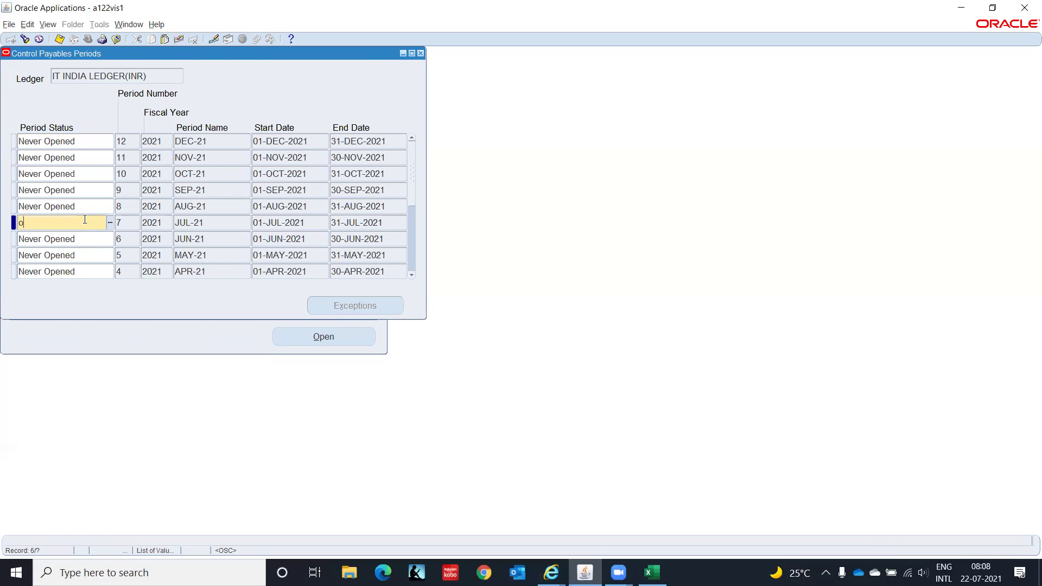
key("Tab")
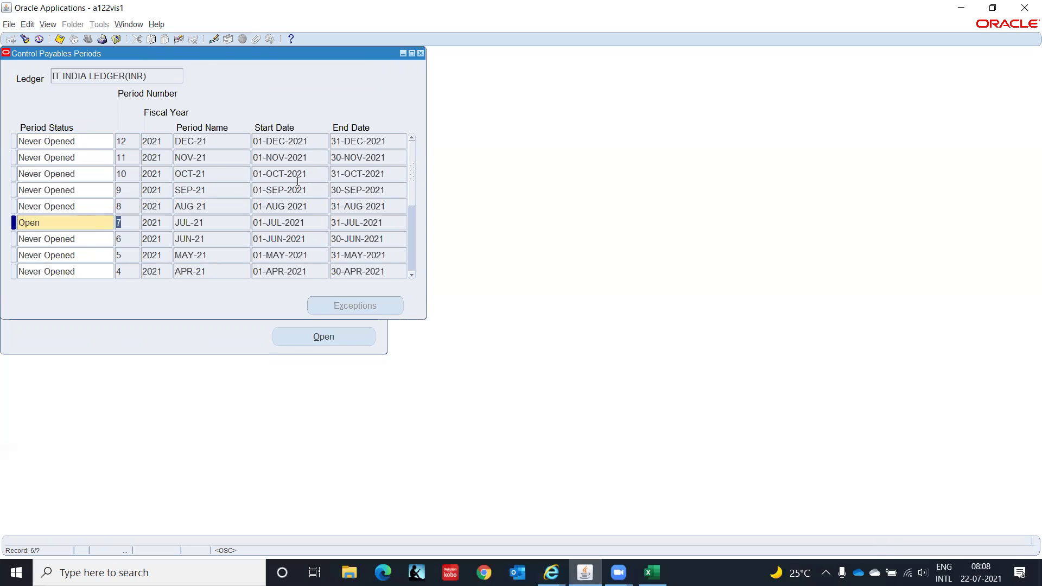
key("ctrl+s")
Check the status choices offered for JUL-21, cancel the selection and close the Control Payables Periods form
double_click(90, 227)
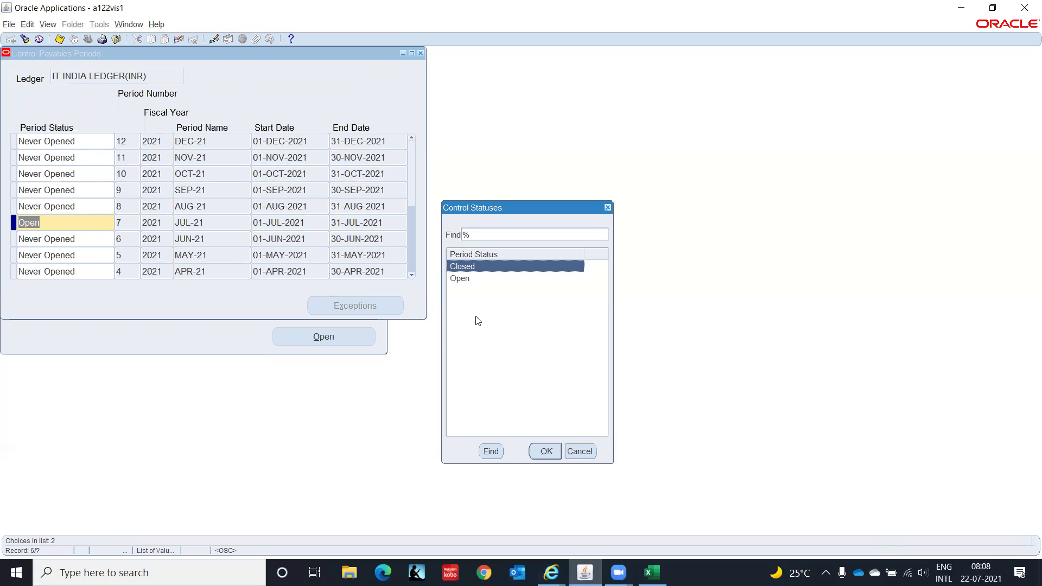
left_click(577, 454)
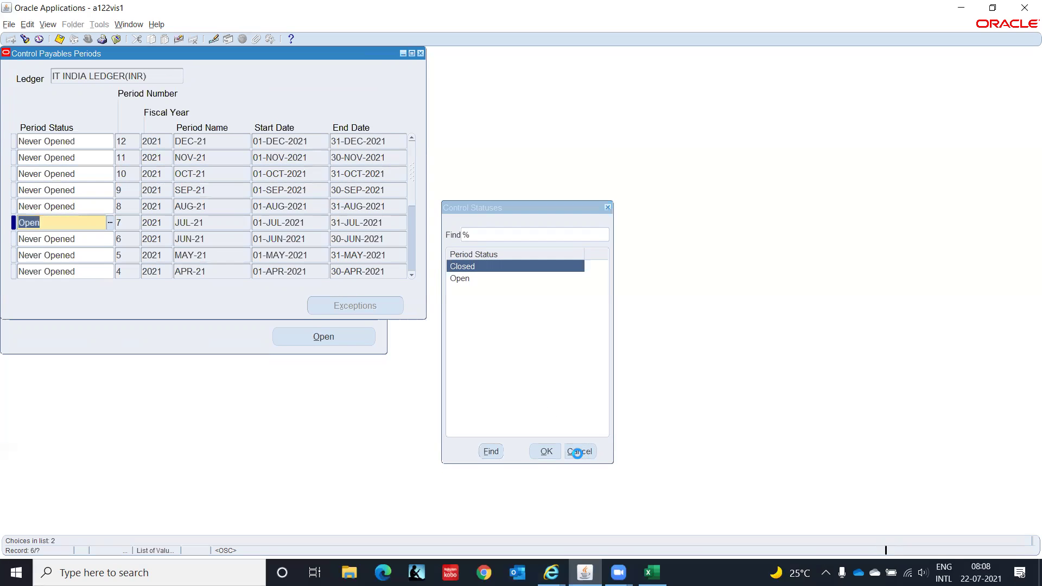
key("ctrl+s")
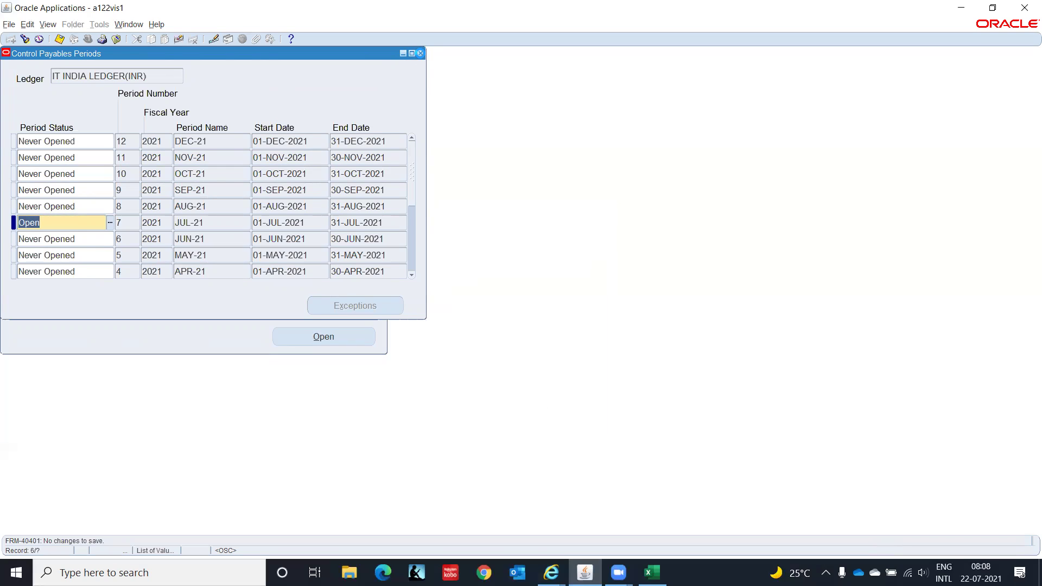
left_click(420, 54)
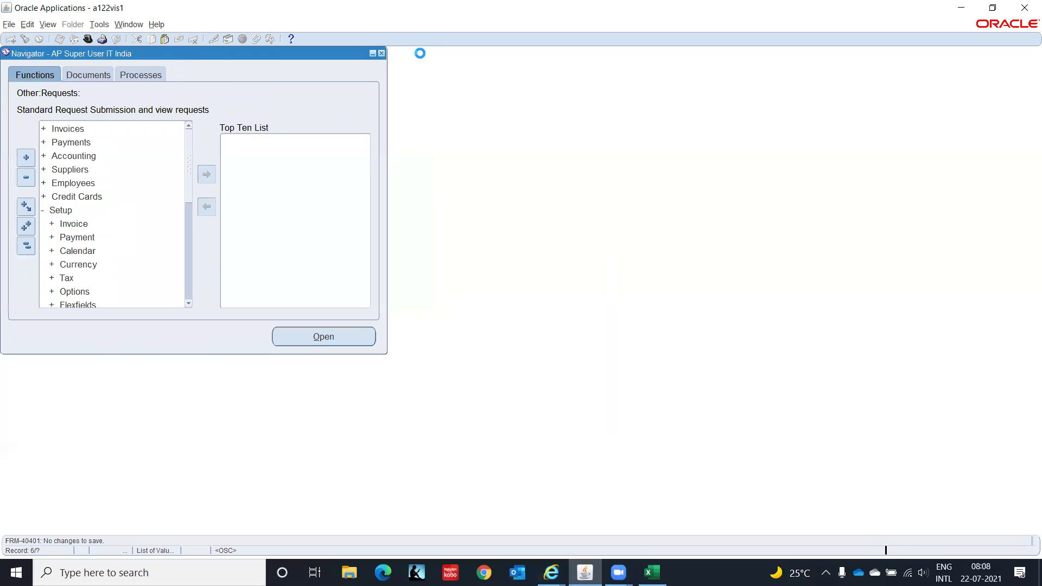
Collapse the Navigator functions, open Invoice Batches and enter Hardware as the batch name of a new invoice batch
left_click(24, 251)
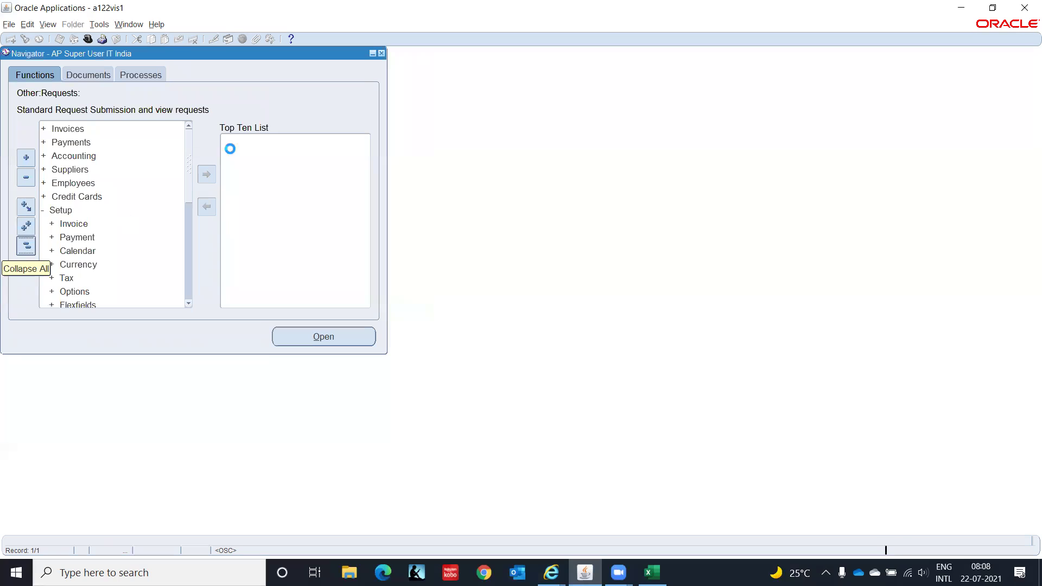
double_click(80, 123)
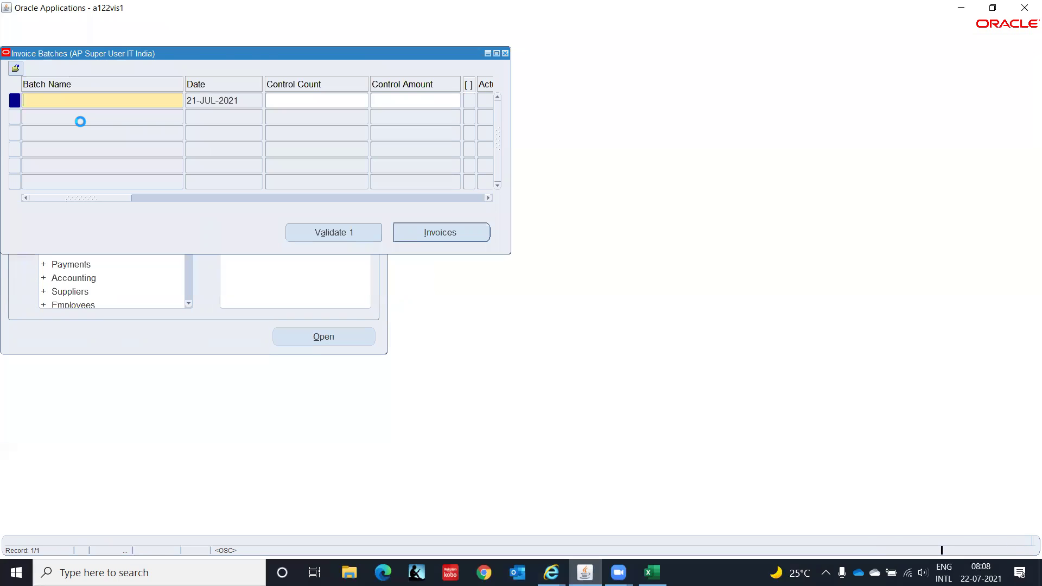
type("Hardw")
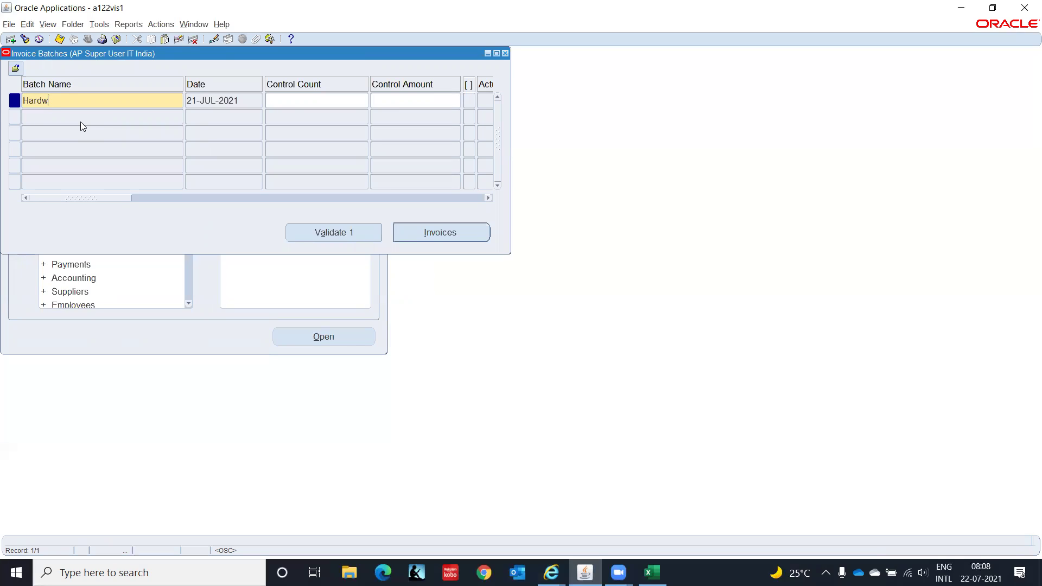
type("are")
key("Tab")
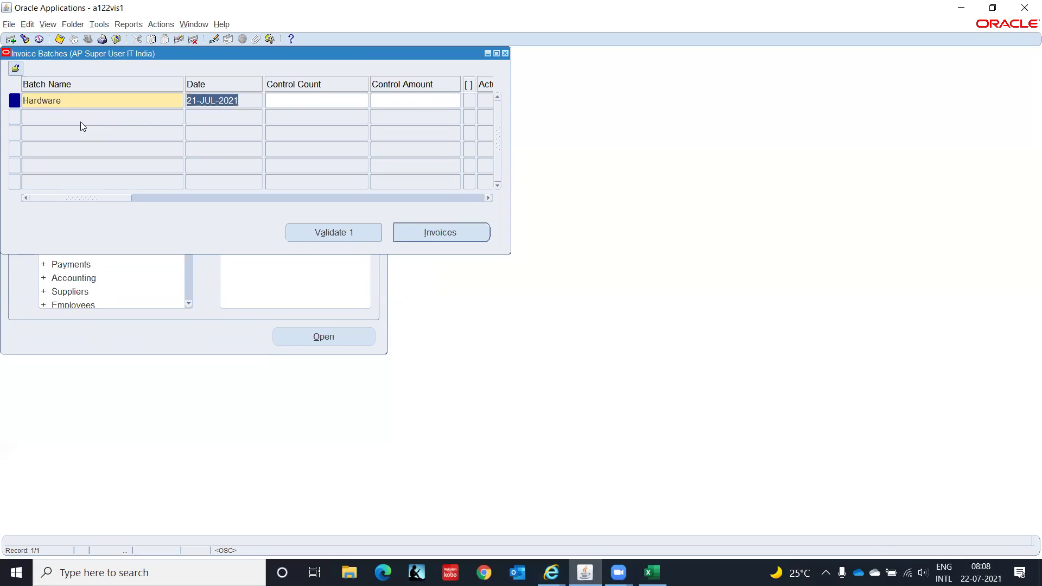
key("Tab")
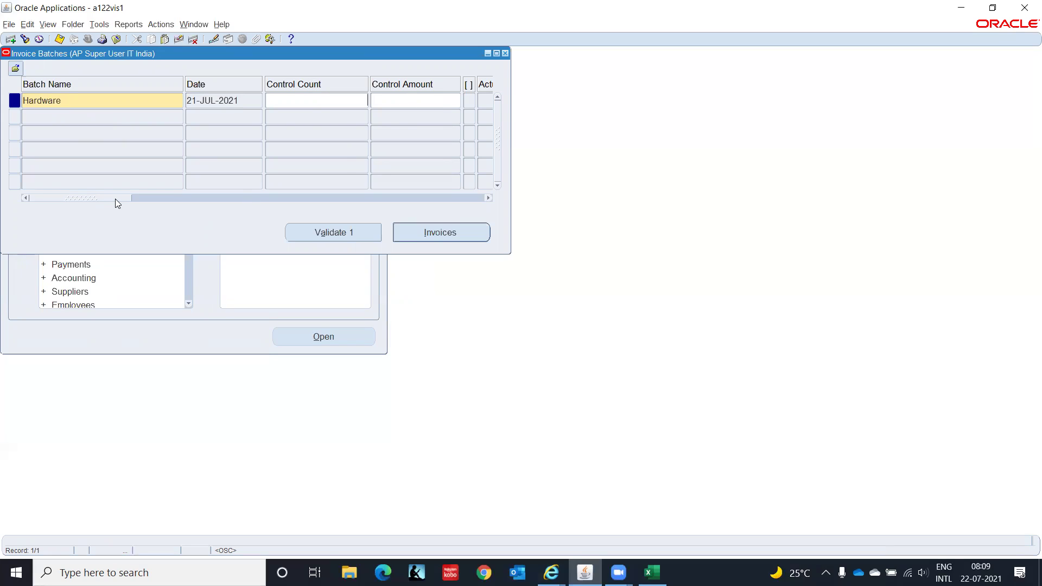
Review the Hardware batch's remaining columns, including the invoice type choices and the document category
left_click_drag(115, 199, 295, 195)
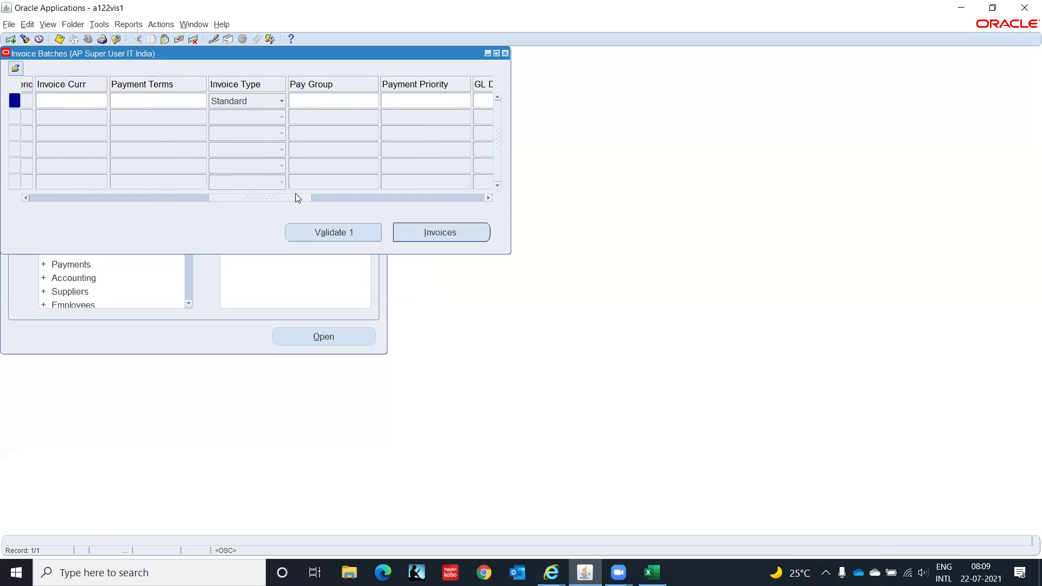
left_click(269, 103)
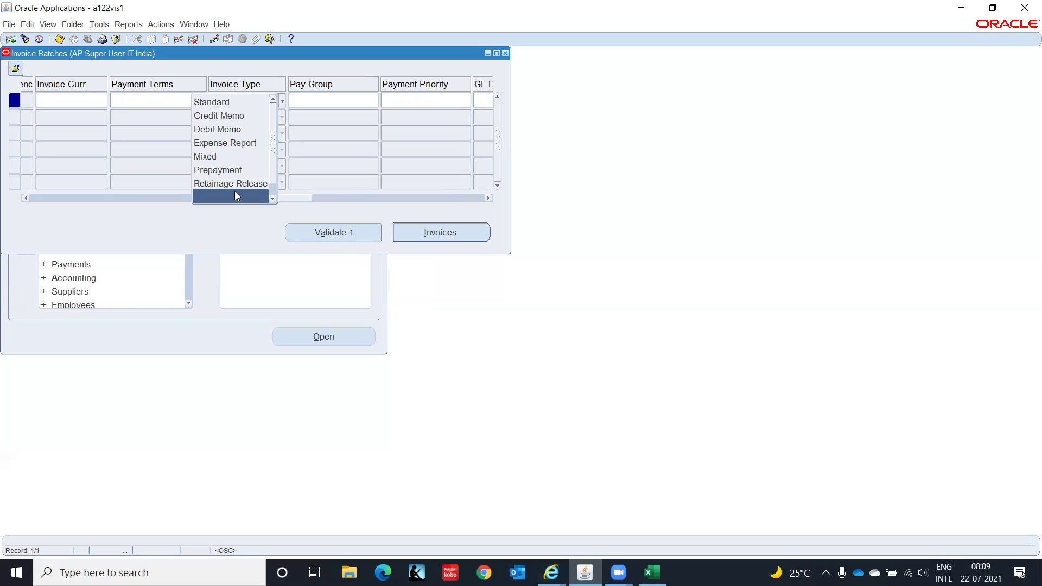
left_click(258, 105)
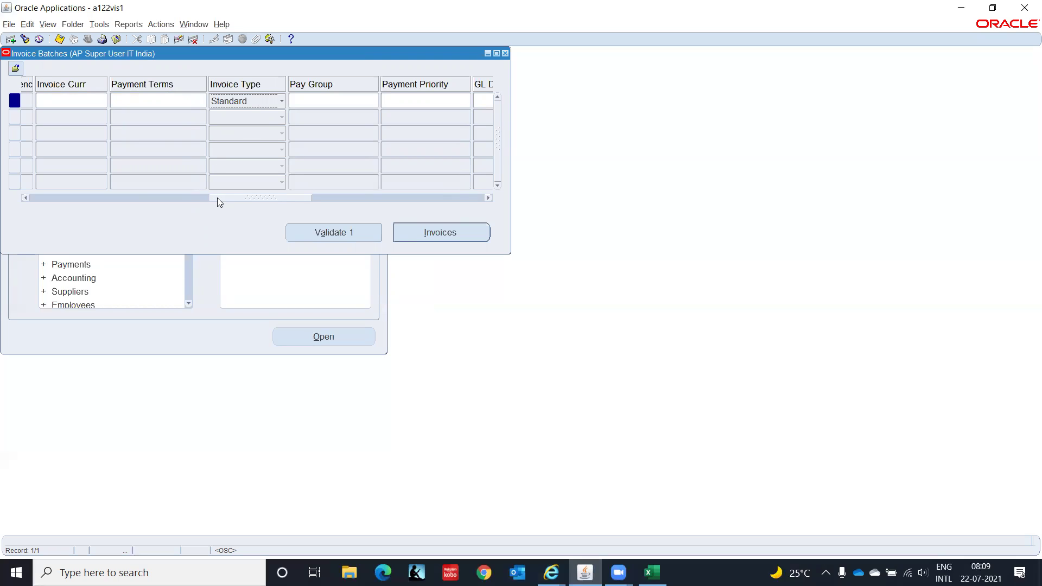
left_click_drag(217, 198, 414, 223)
left_click(423, 102)
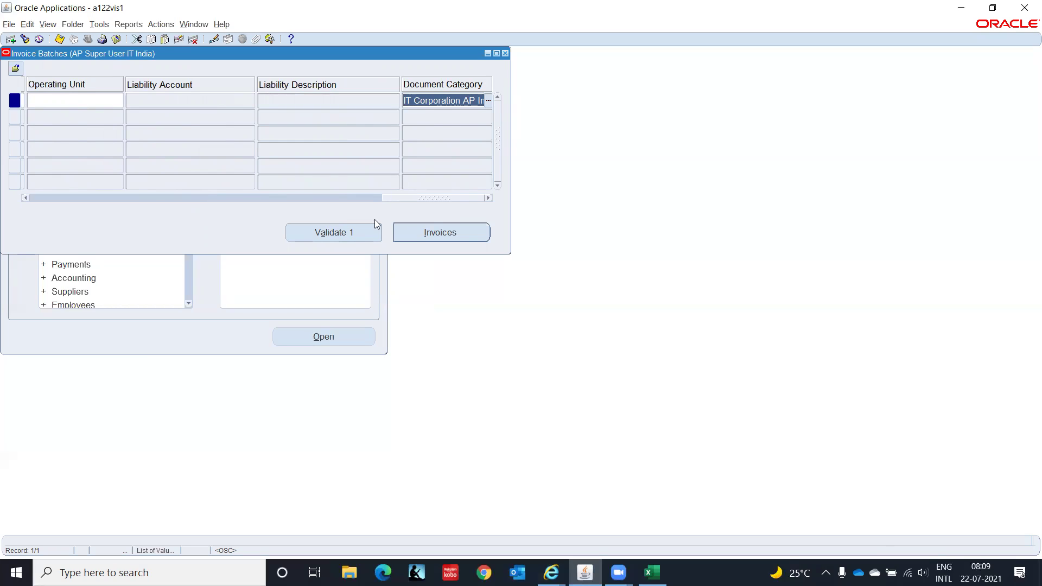
Open the Hardware batch's invoices and enter supplier ABC India with the ABC - Chennai site on a Standard invoice
left_click(456, 234)
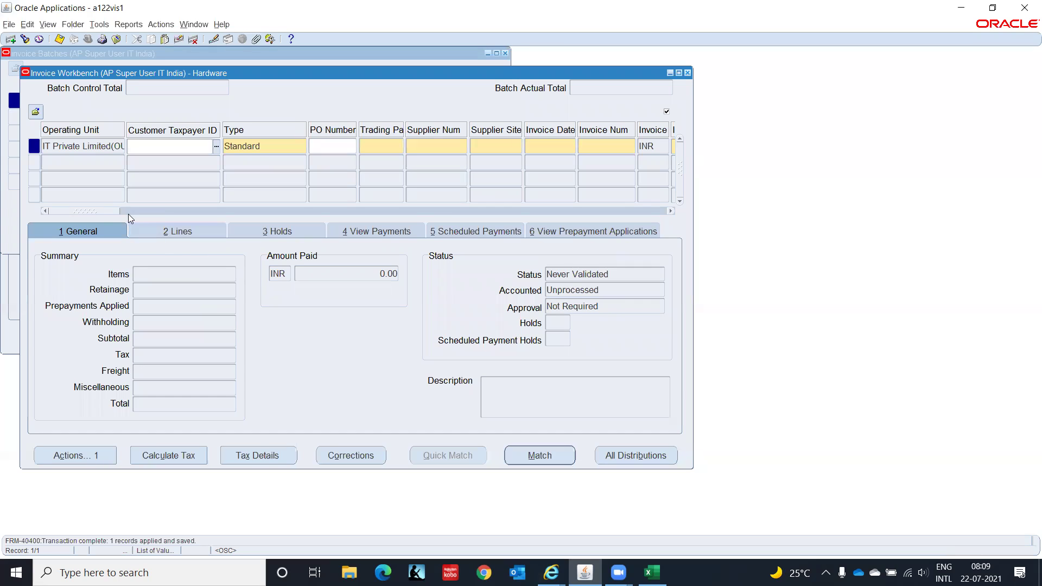
left_click_drag(115, 212, 2, 252)
left_click(379, 148)
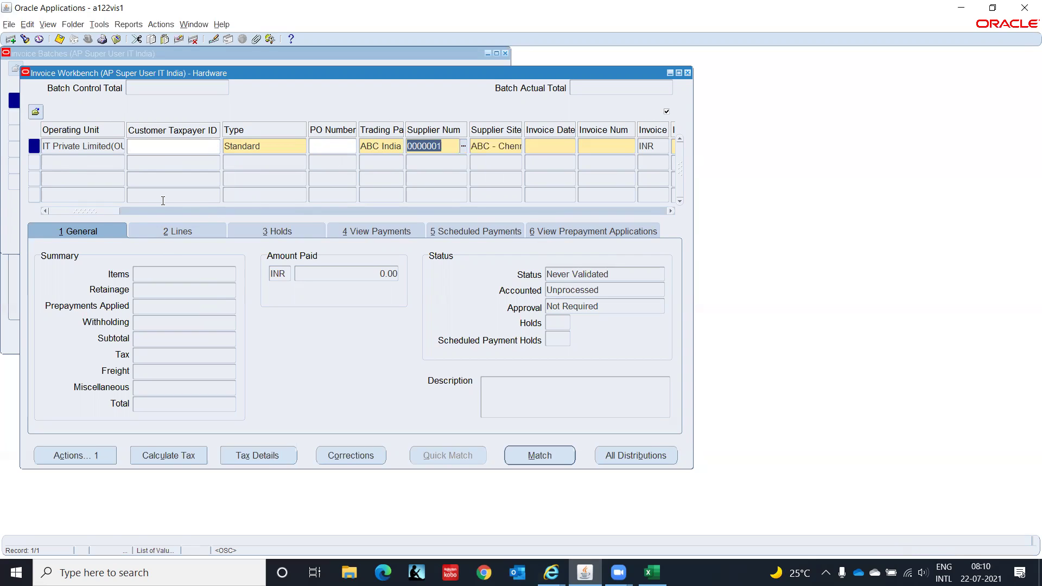
Set the invoice date to 21-JUL-2021, using the DD-MON-RRRR format
left_click_drag(104, 212, 135, 218)
left_click(286, 146)
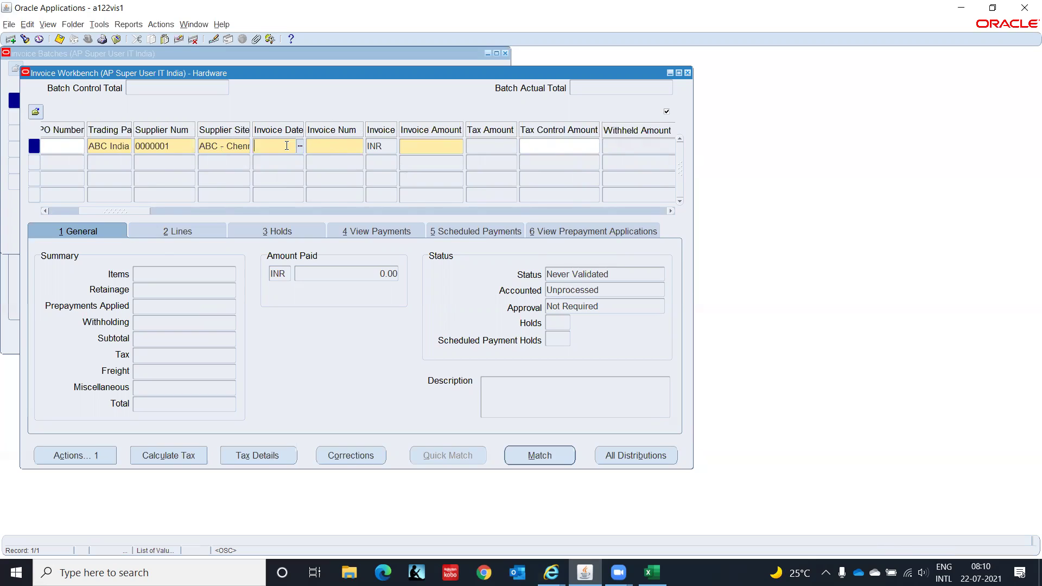
type("21072021")
key("Tab")
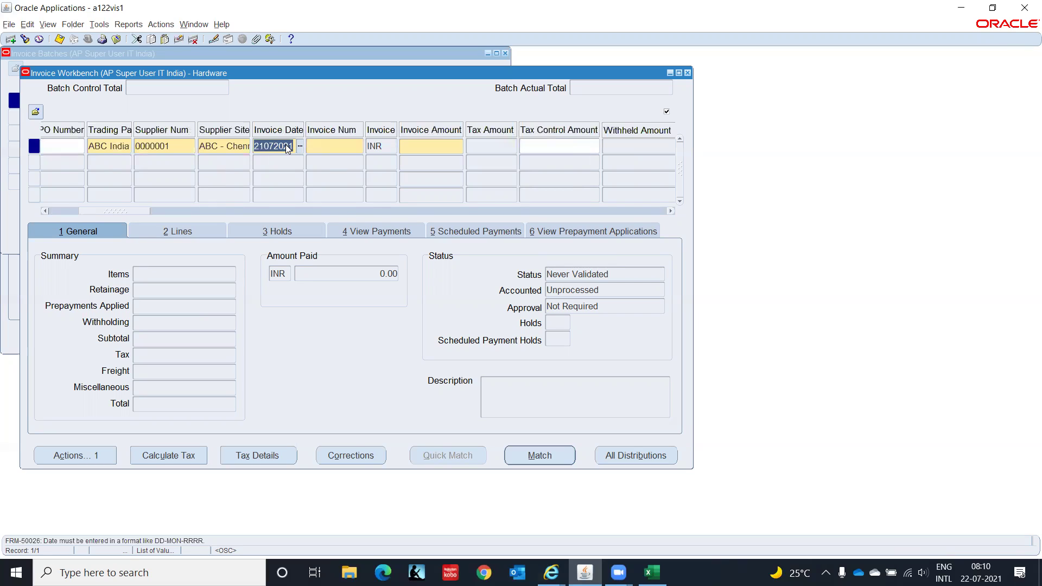
key("Right")
type("UL-")
key("Tab")
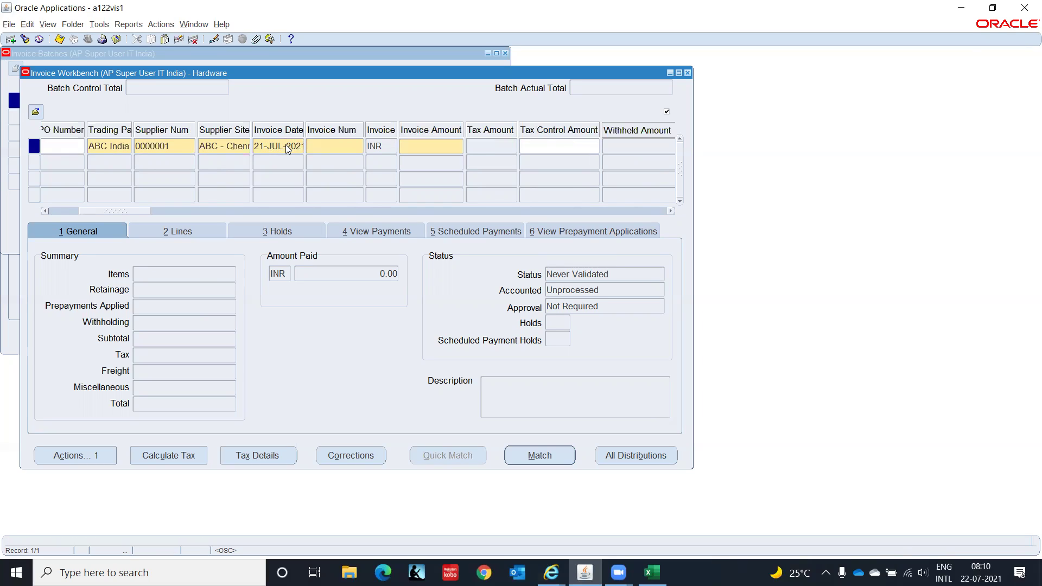
Enter ABC-001 as the invoice number and 10,000.00 as the invoice amount in INR
type("ABC-001")
key("Tab")
key("Tab")
type("000")
key("Tab")
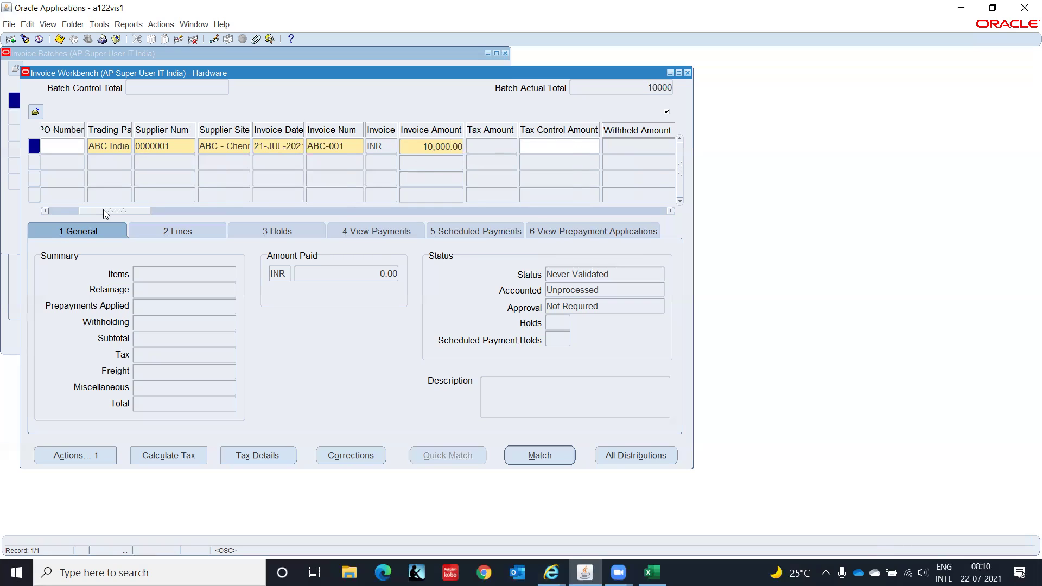
Enter Hardware Purchase as the description on the invoice header row
left_click_drag(103, 210, 160, 216)
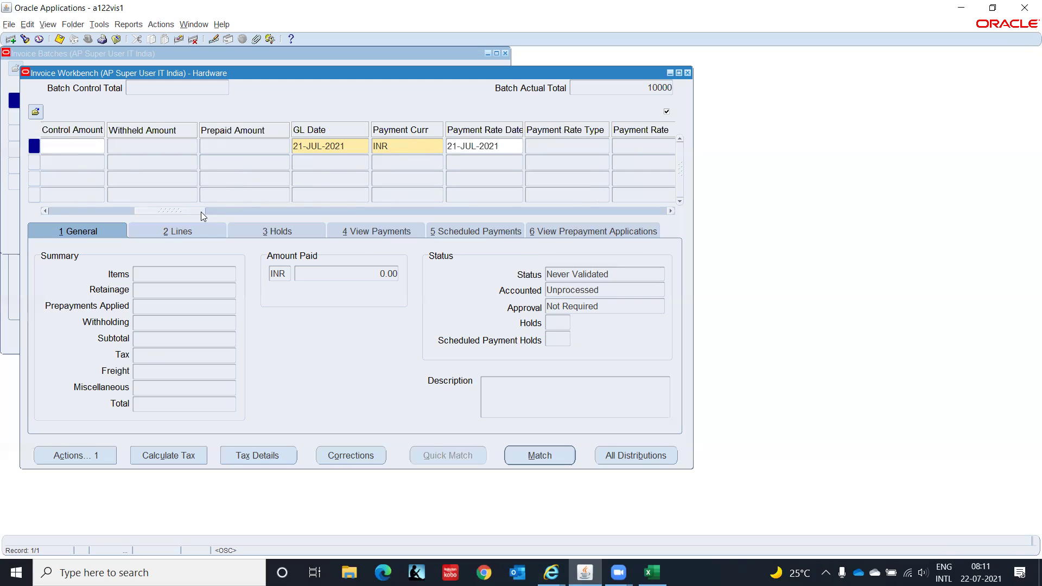
left_click_drag(202, 211, 265, 211)
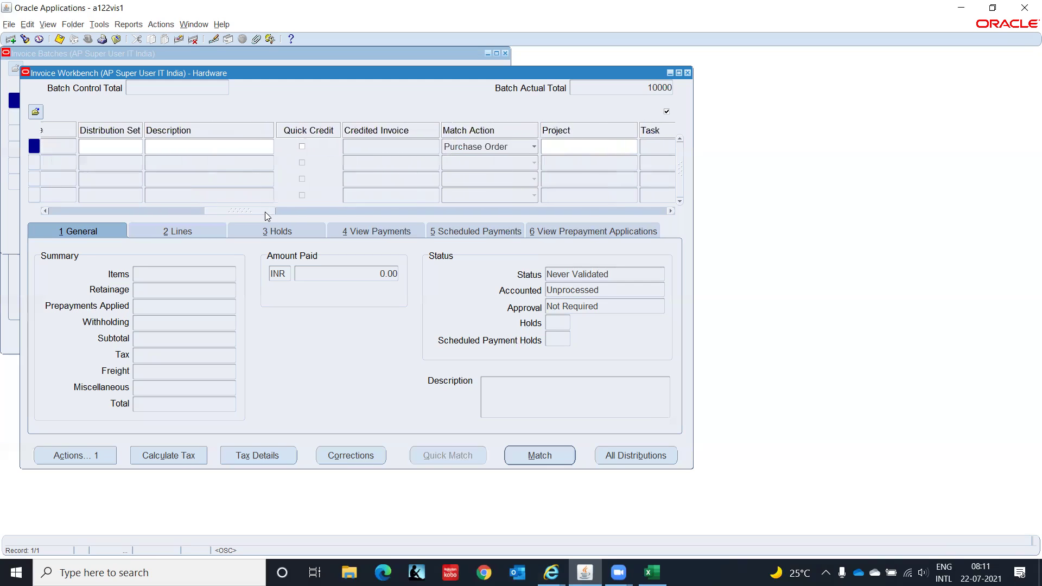
left_click(161, 146)
type("Hardware Purchase")
Replace the invoice's payment method with CHECK, chosen from the available payment methods
left_click_drag(247, 213, 417, 210)
left_click(357, 216)
left_click_drag(353, 215, 370, 214)
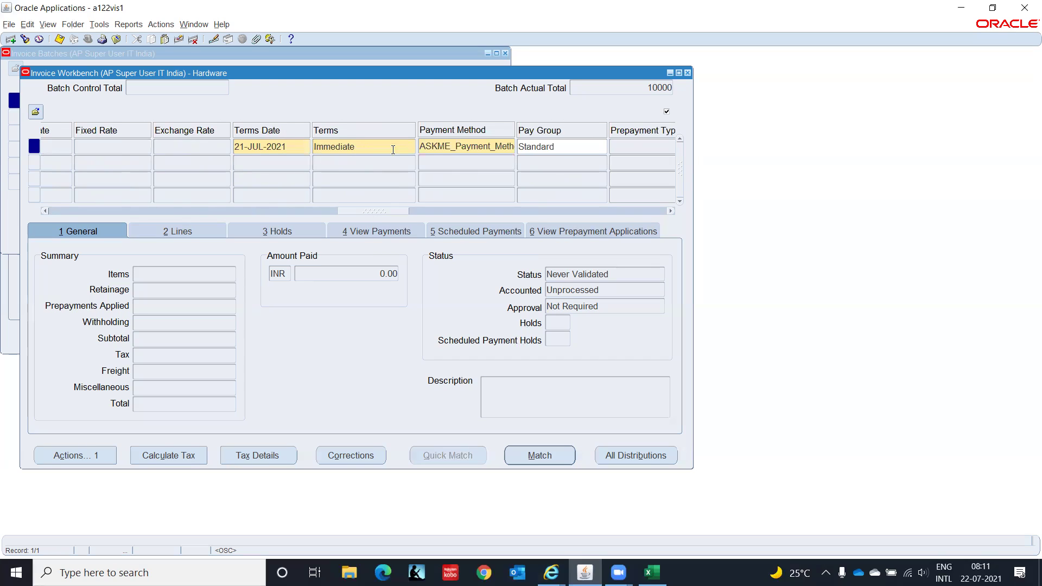
left_click(483, 146)
key("Delete")
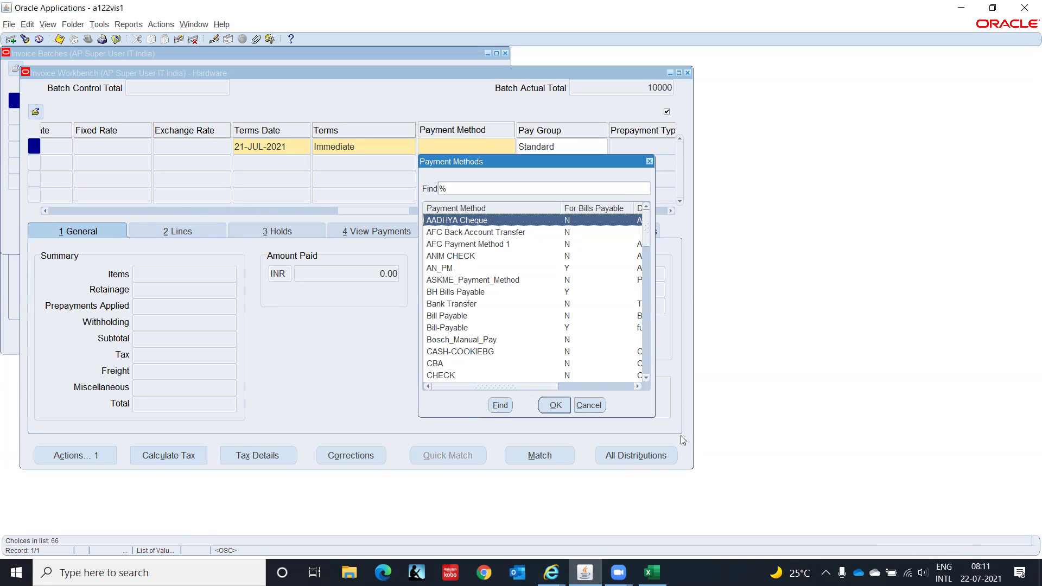
left_click_drag(656, 418, 926, 450)
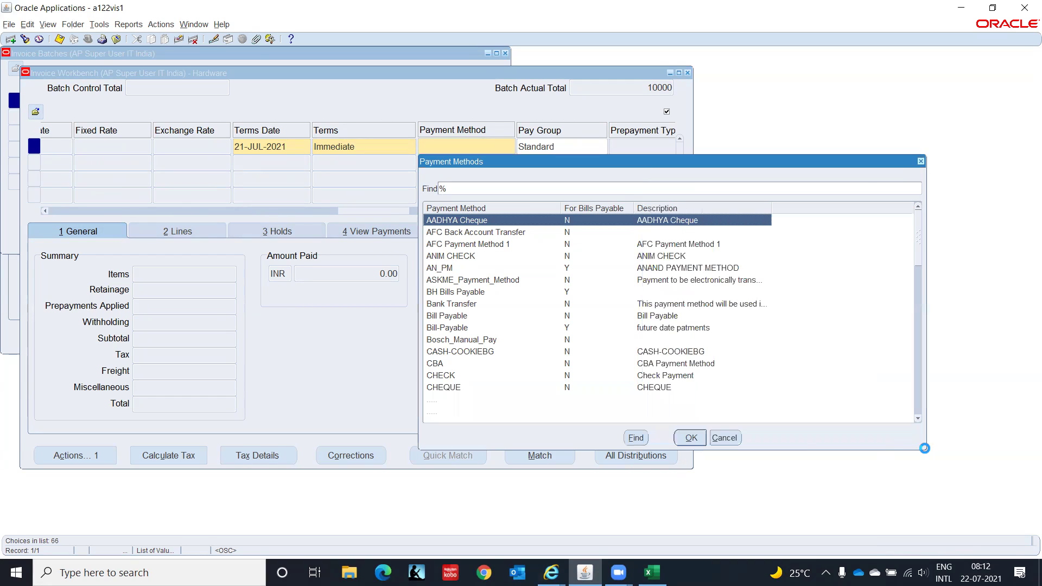
left_click(455, 331)
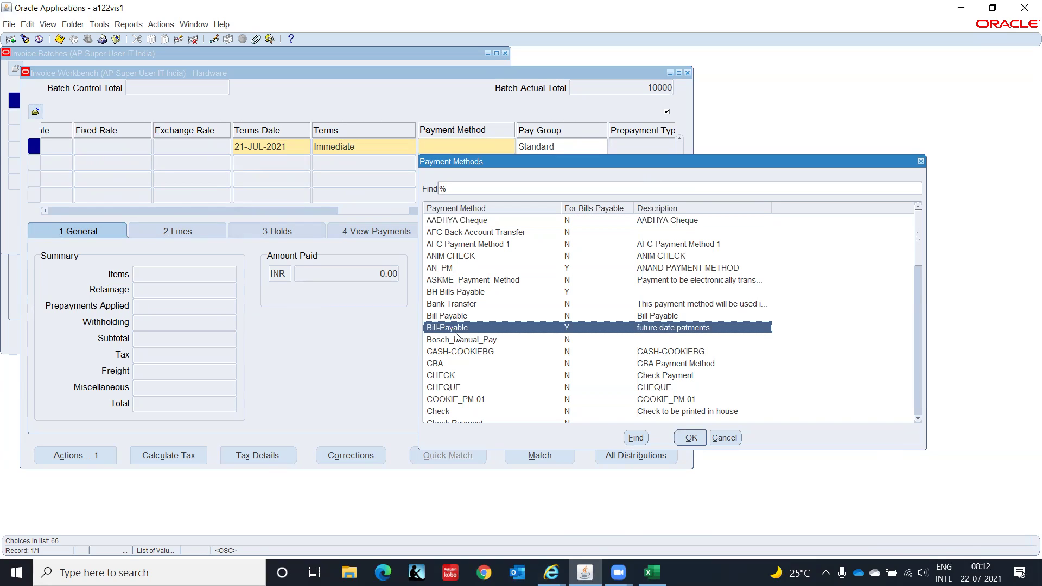
key("Down")
key("Down")
key("Down")
key("Down")
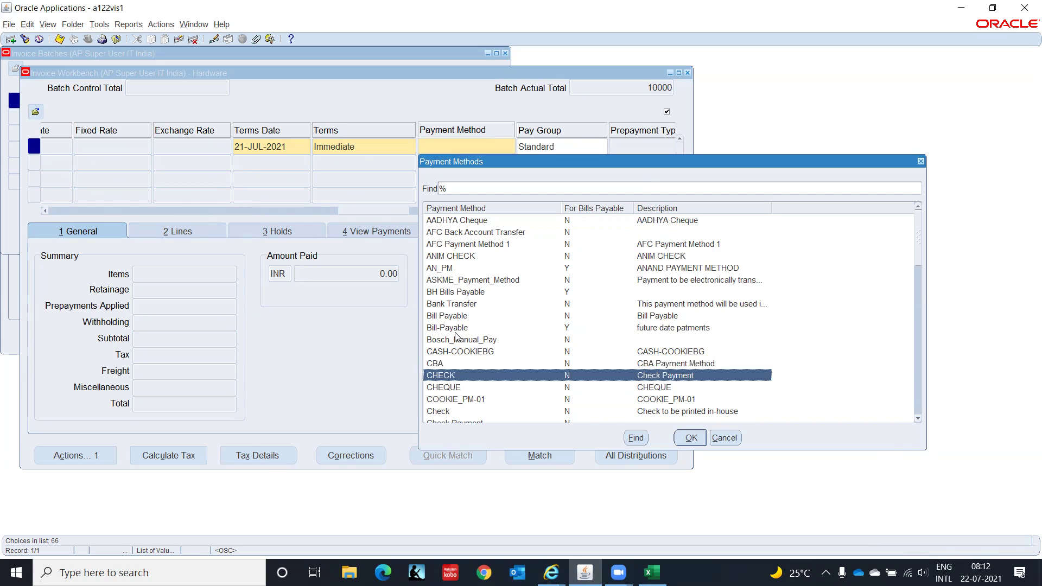
key("Down")
key("Down")
key("Down")
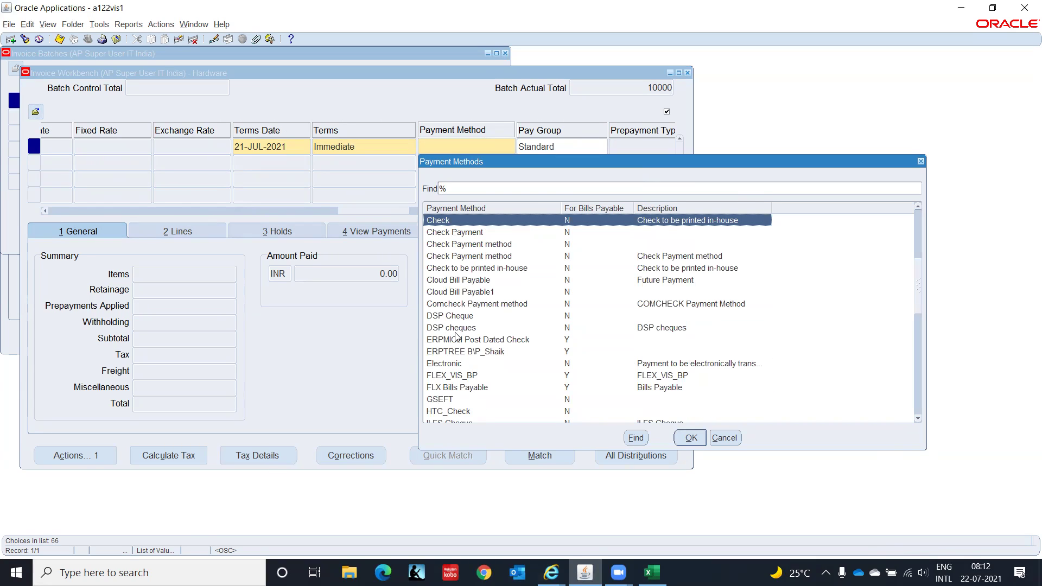
key("Down")
key("Down")
key("Down")
key("Down")
key("Down")
key("Down")
key("Down")
key("Down")
key("Down")
key("Down")
key("Down")
key("Down")
key("Down")
key("Down")
key("Down")
key("Down")
key("Down")
key("Down")
key("Down")
key("Down")
key("Down")
key("Down")
key("Down")
key("Down")
key("Down")
key("Down")
key("Down")
key("Down")
key("Down")
key("Down")
key("Down")
key("Down")
key("Down")
key("Down")
key("Down")
key("Down")
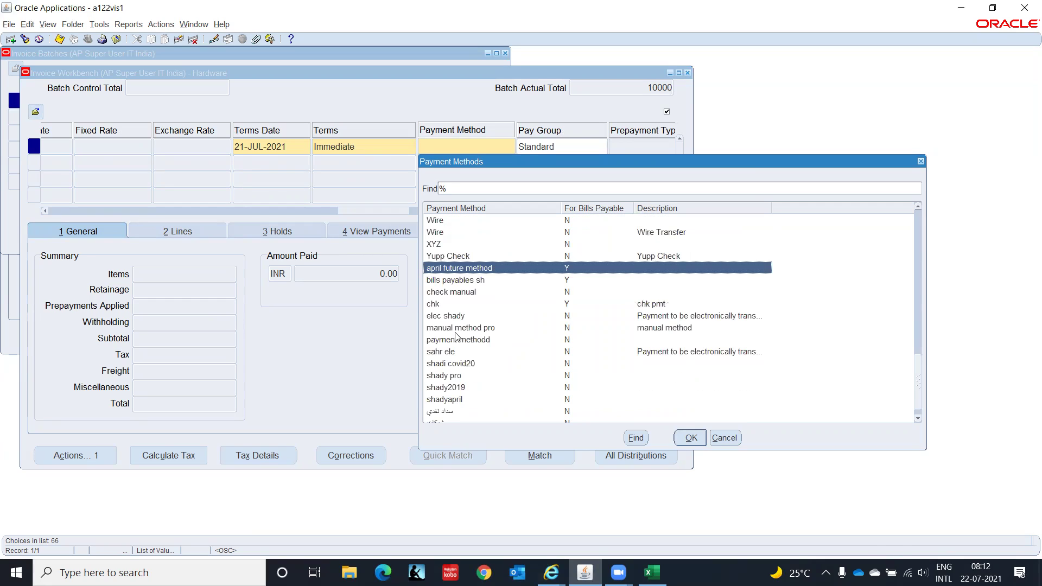
key("Down")
key("Down")
key("Down")
key("Down")
key("Down")
key("Down")
key("Down")
key("Down")
key("Down")
key("Down")
key("Down")
key("Down")
key("Down")
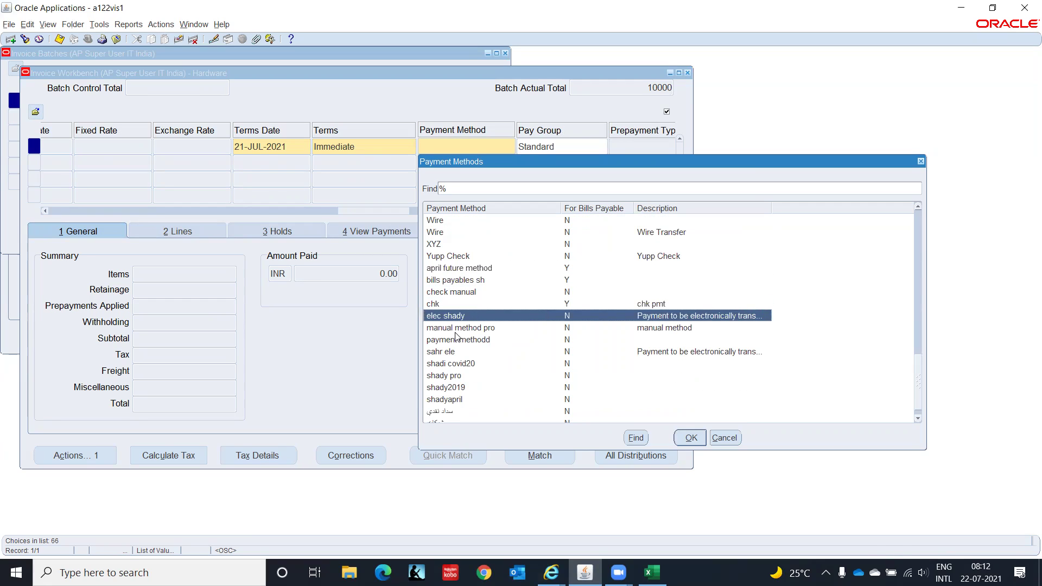
key("Up")
key("Up")
key("Up")
key("Up")
key("Up")
key("Up")
key("Up")
key("Up")
key("Up")
key("Up")
key("Up")
key("Up")
key("Up")
key("Up")
key("Up")
key("Up")
key("Up")
key("Up")
key("Up")
key("Up")
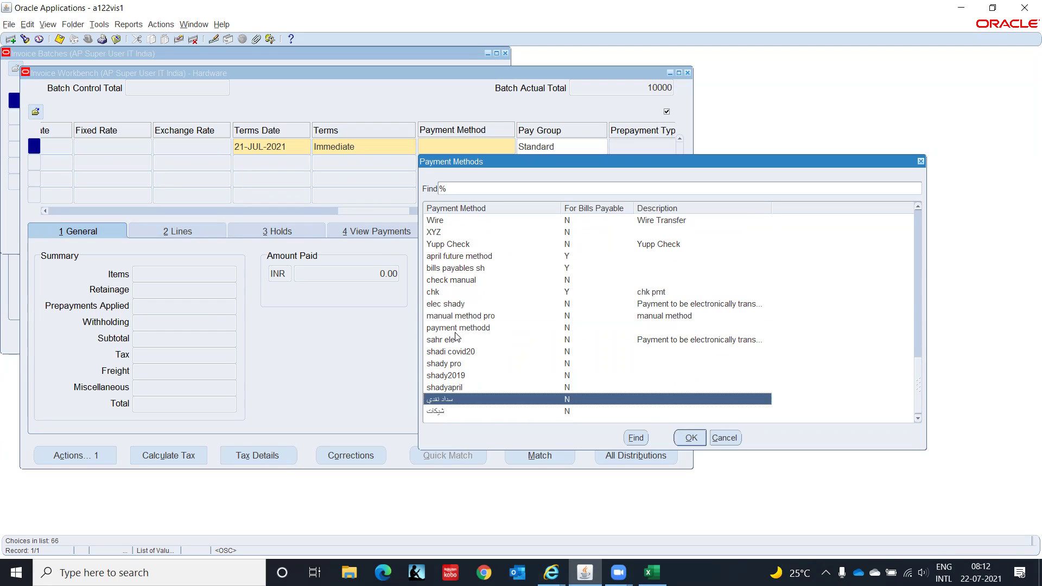
key("Up")
key("Up")
key("Up")
key("Up")
key("Up")
key("Up")
key("Up")
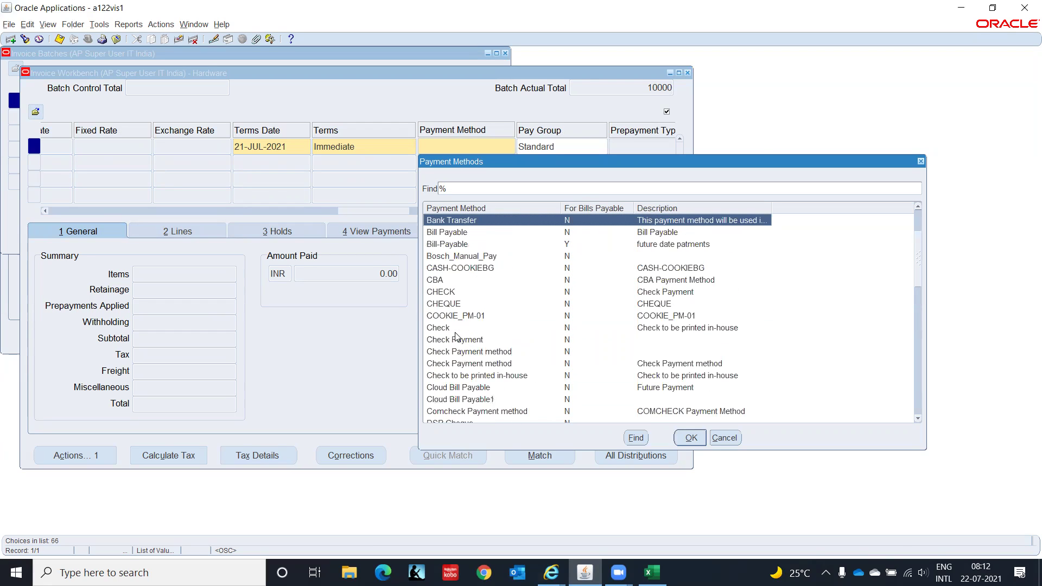
key("Down")
key("Down")
key("Down")
key("Down")
key("Down")
key("Down")
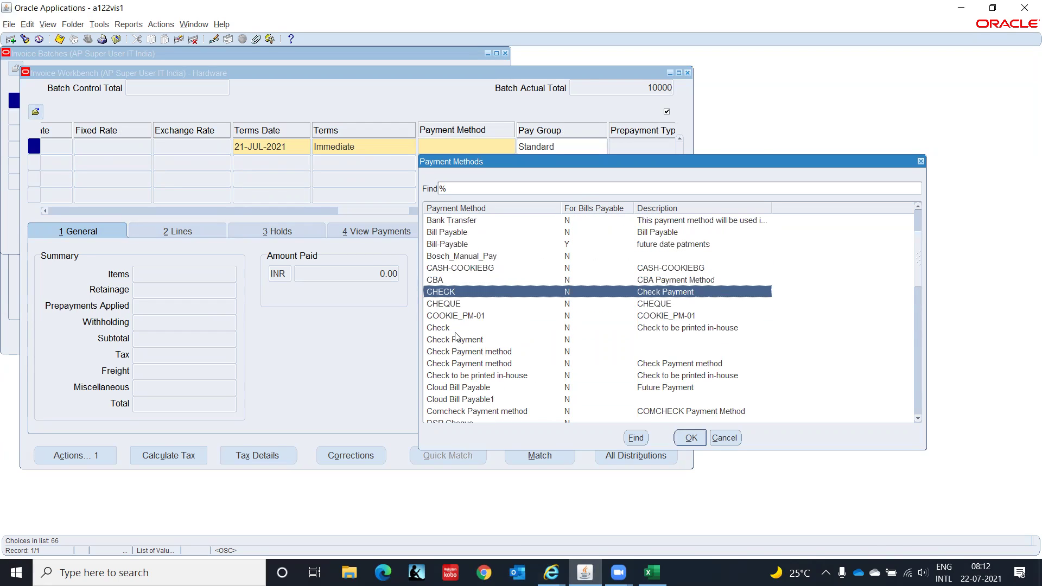
key("Return")
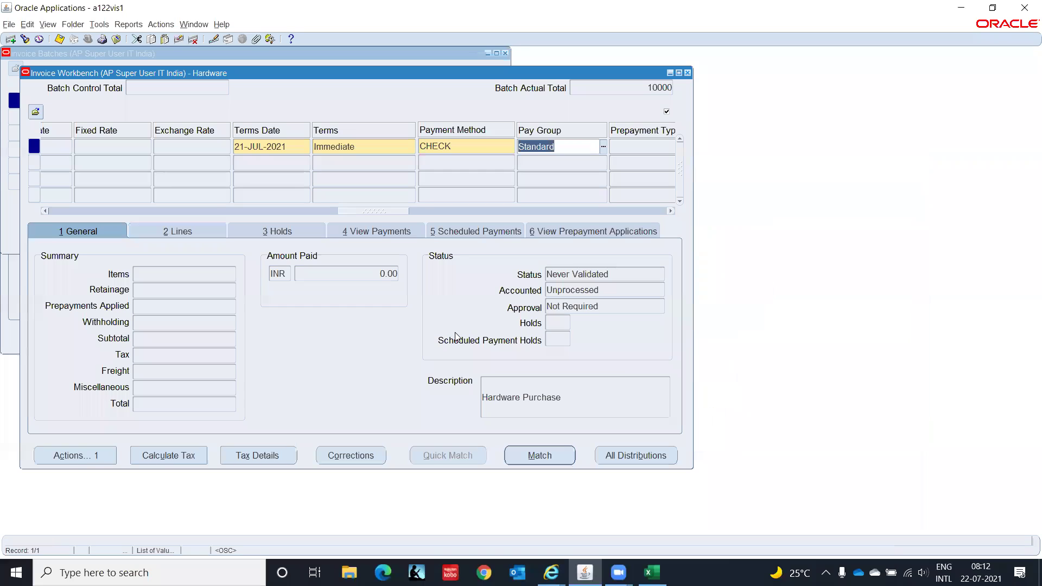
Enter XXX in the required XXX field of the invoice's descriptive flexfield and accept it
left_click_drag(382, 211, 532, 239)
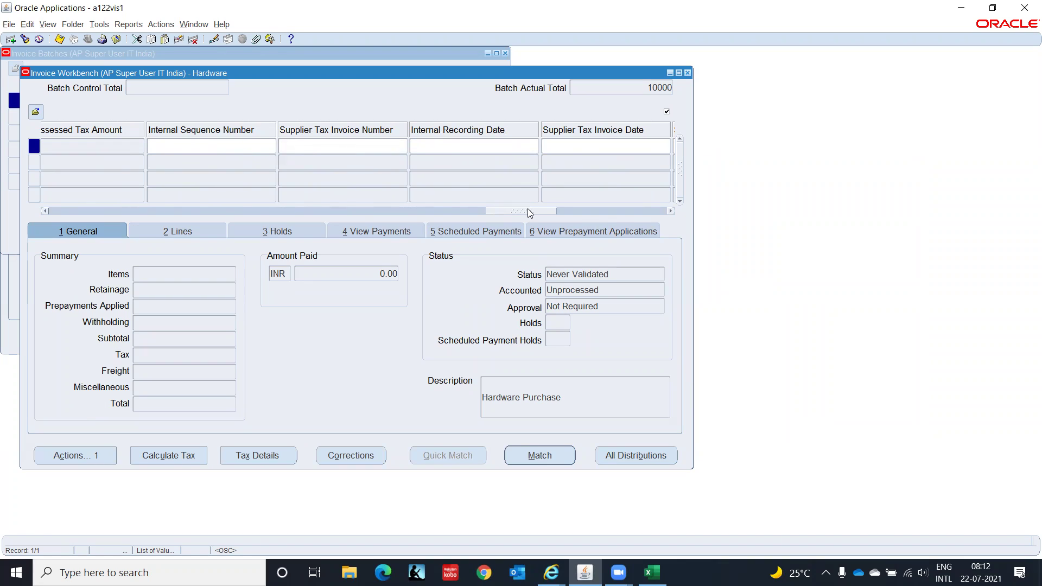
left_click_drag(513, 211, 672, 224)
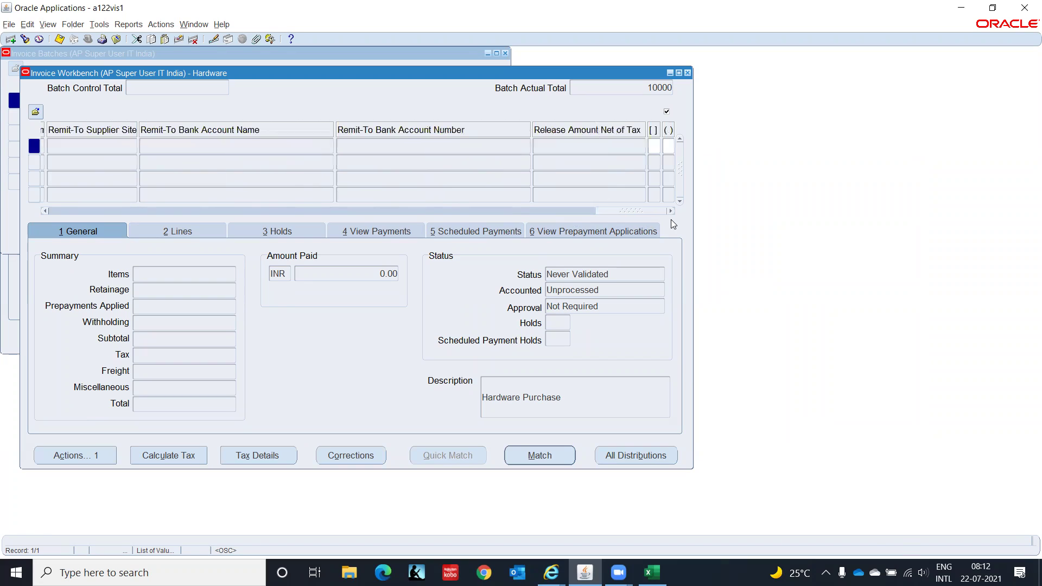
left_click(654, 145)
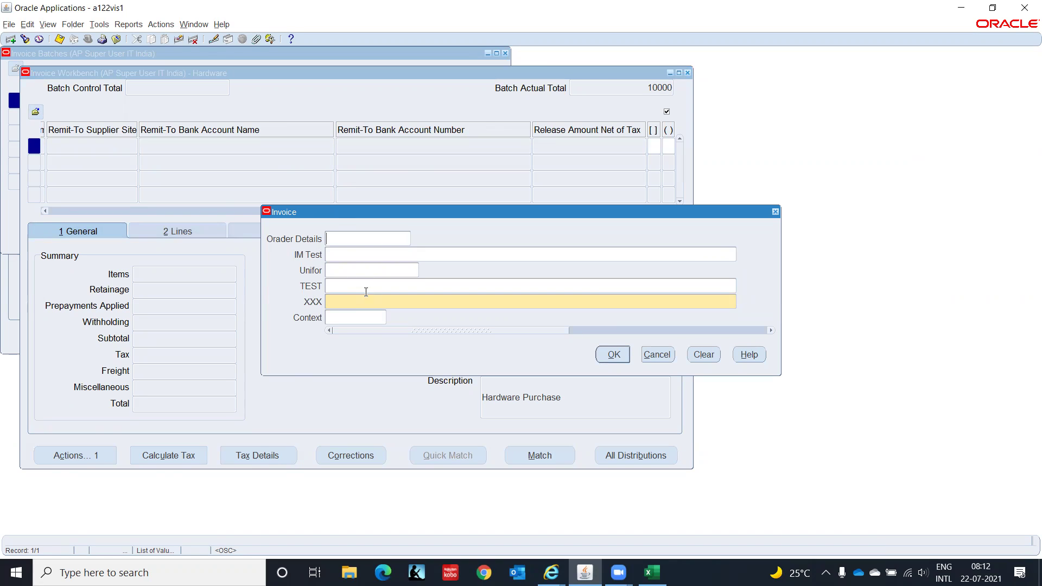
type("XXX")
left_click(611, 353)
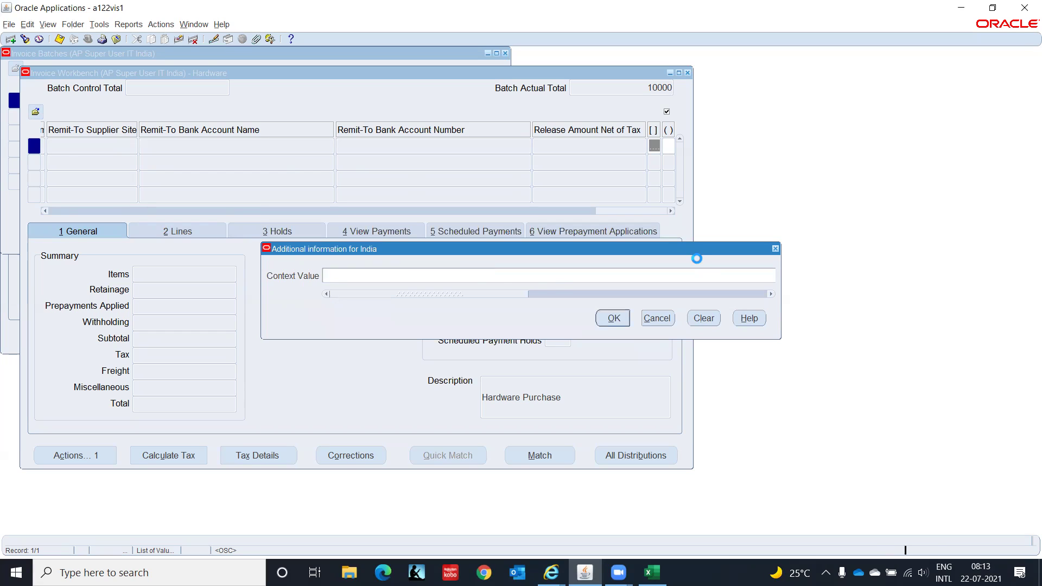
Accept the Additional information for India flexfield with its context value left blank
left_click(515, 310)
left_click(612, 317)
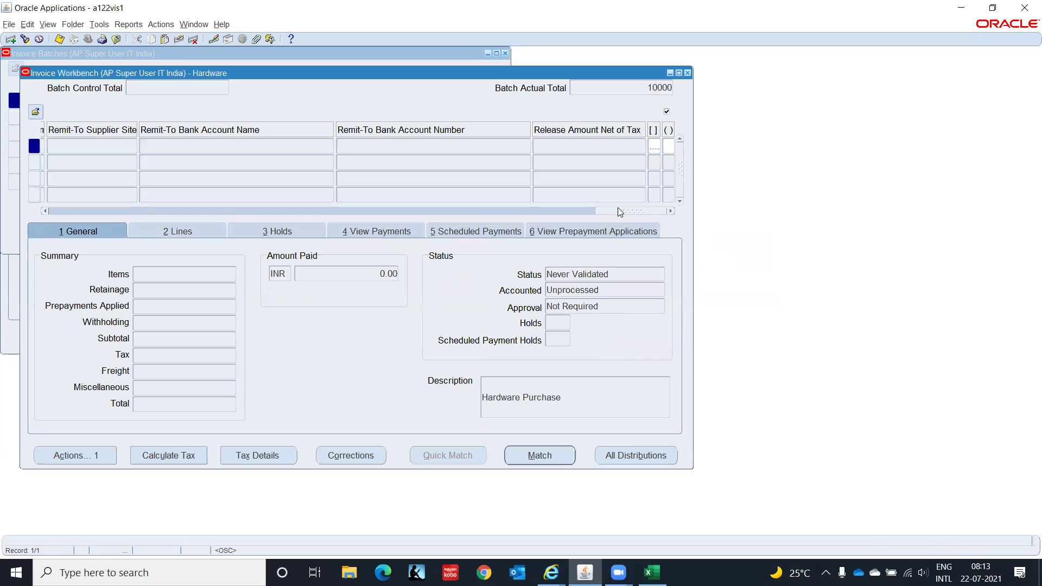
left_click_drag(620, 211, 683, 225)
left_click(670, 146)
left_click(655, 144)
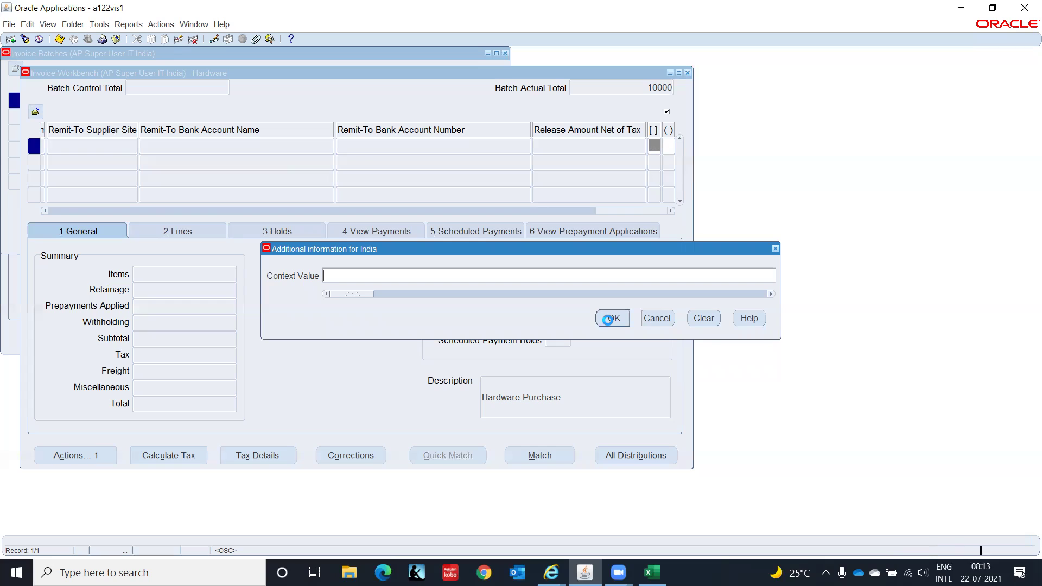
left_click(612, 319)
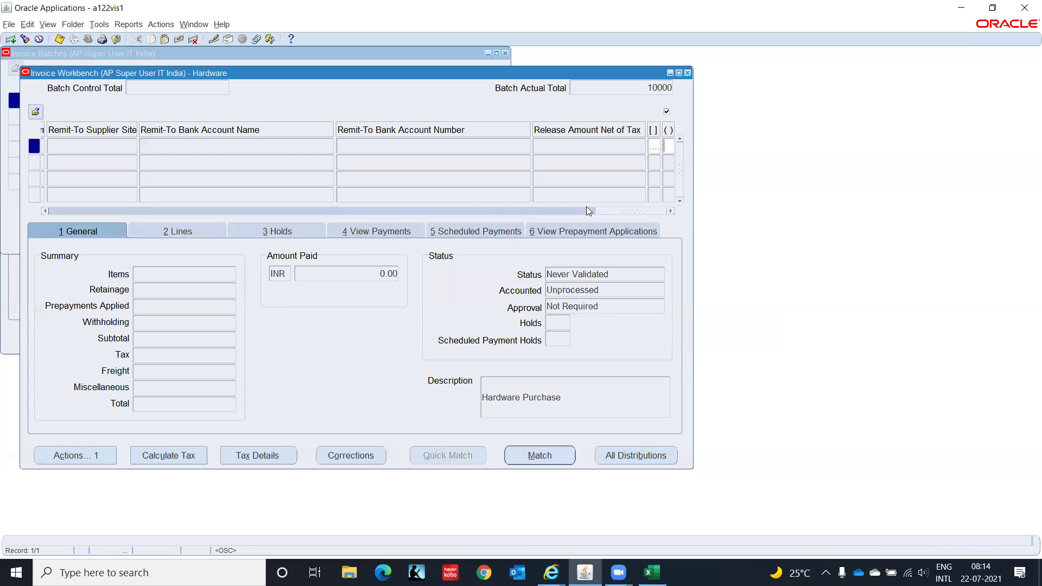
Try to open the lines of invoice ABC-001
left_click_drag(620, 212, 3, 207)
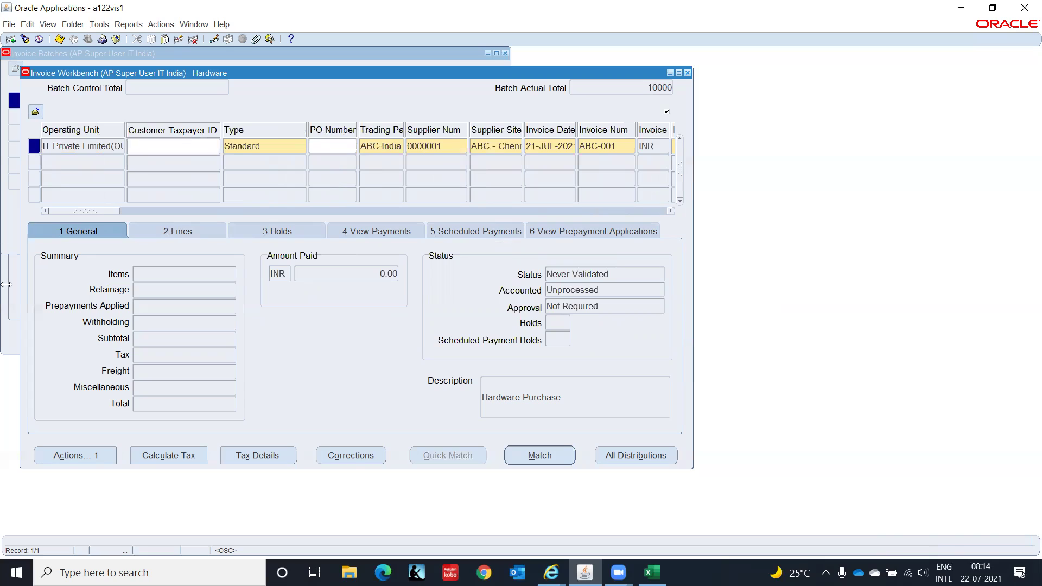
left_click(186, 230)
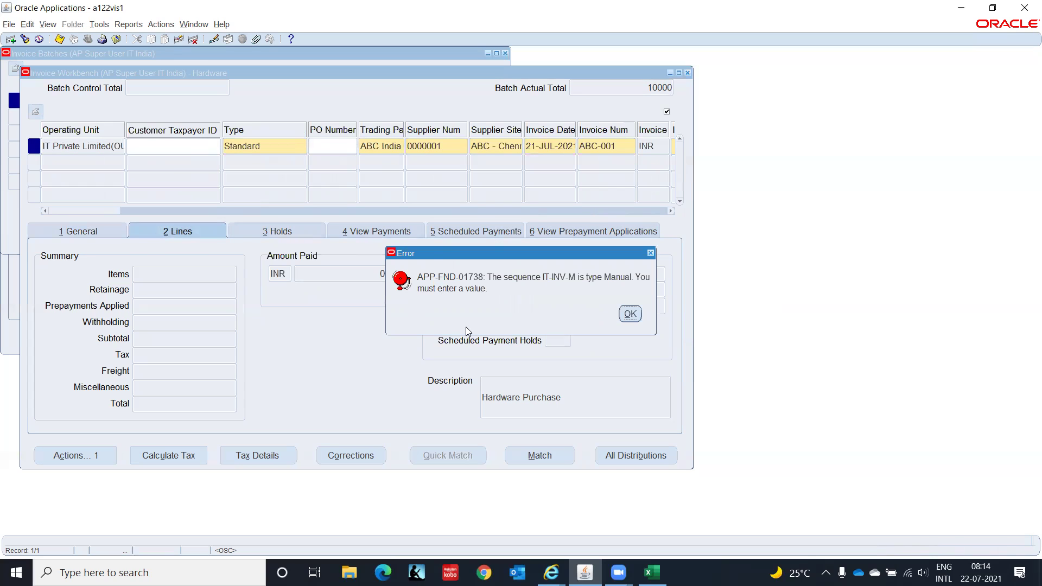
left_click(629, 314)
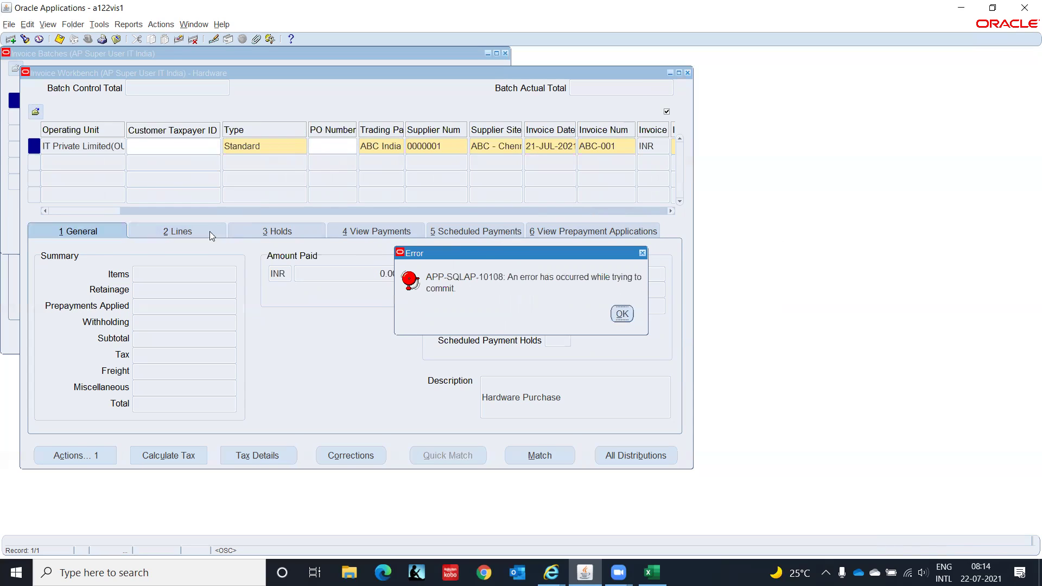
left_click(621, 314)
Show the Voucher Number field next to Customer Taxpayer ID in the invoice header grid
left_click_drag(111, 210, 428, 200)
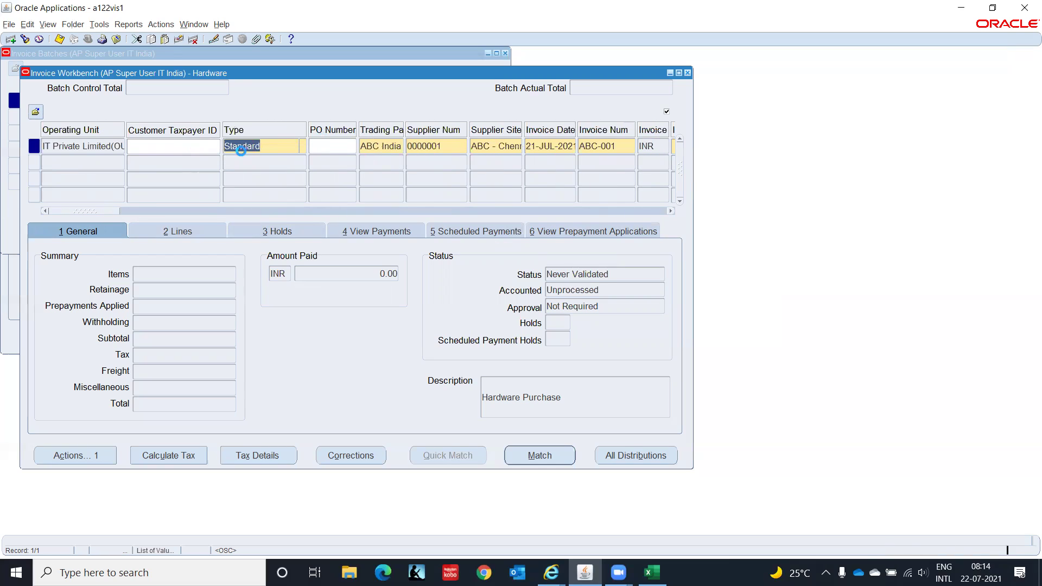
left_click(196, 146)
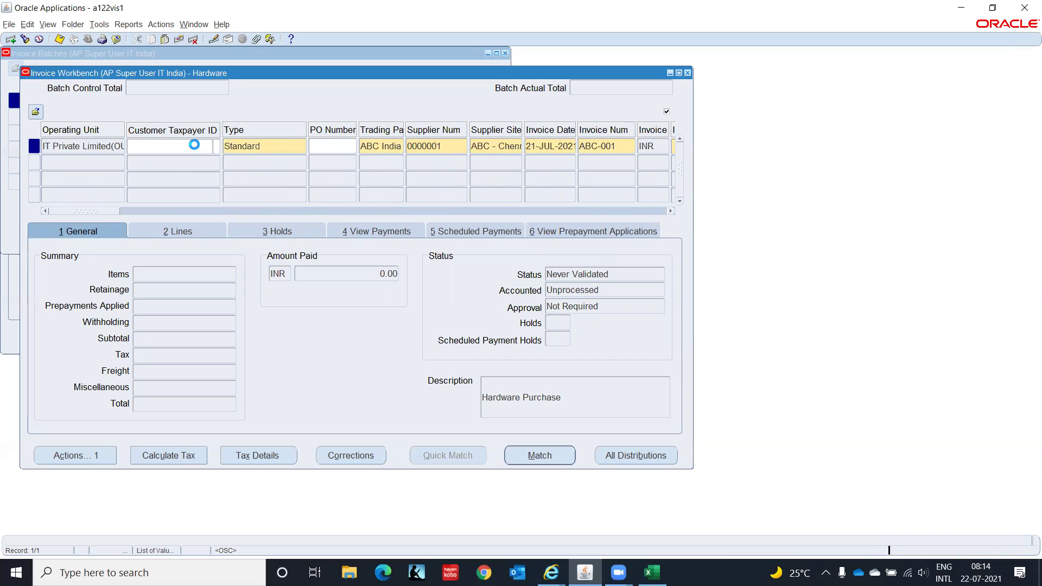
right_click(194, 145)
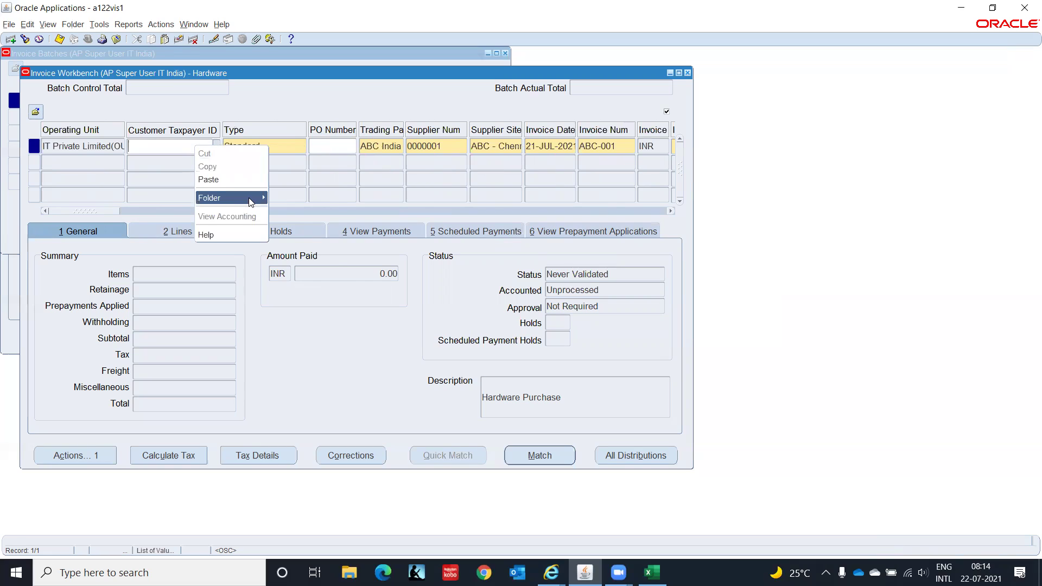
mouse_move(249, 198)
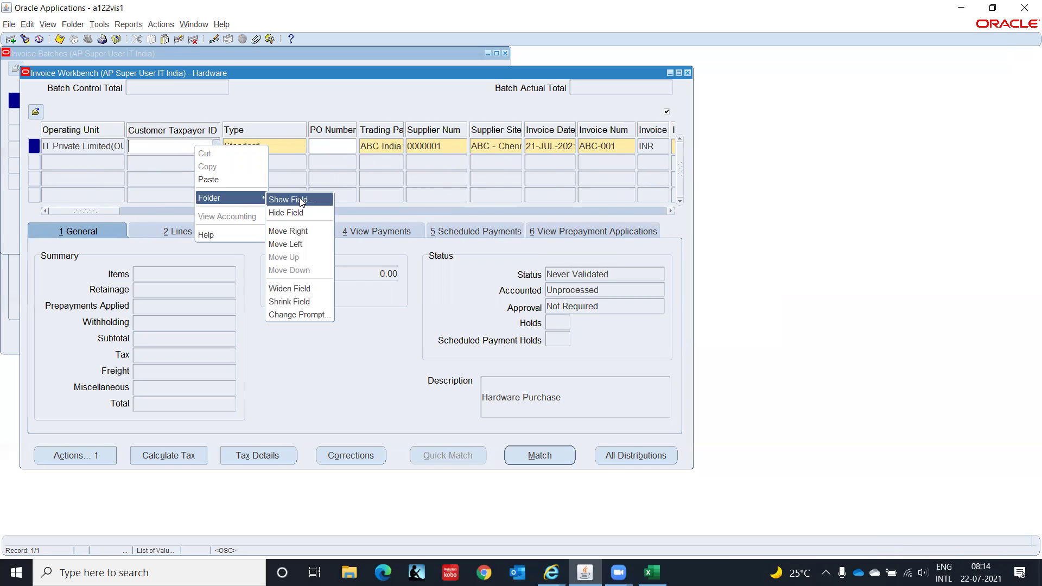
left_click(301, 201)
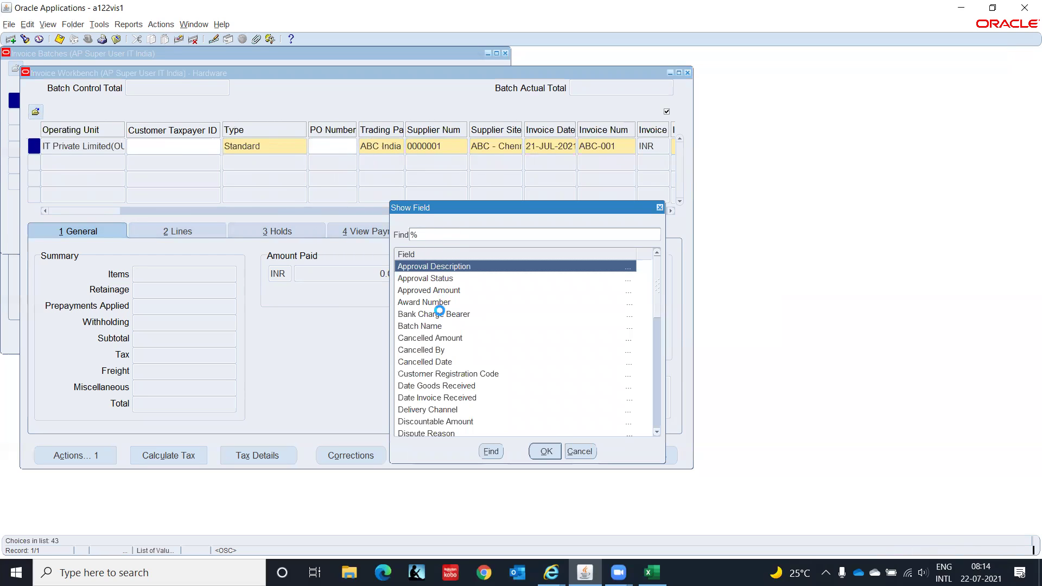
left_click(424, 397)
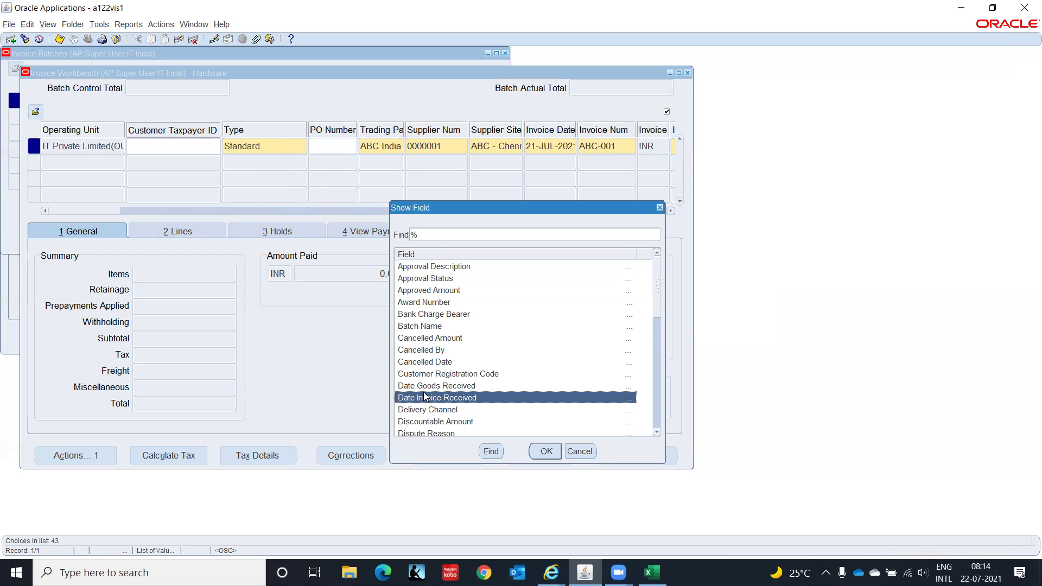
key("Down")
key("Down")
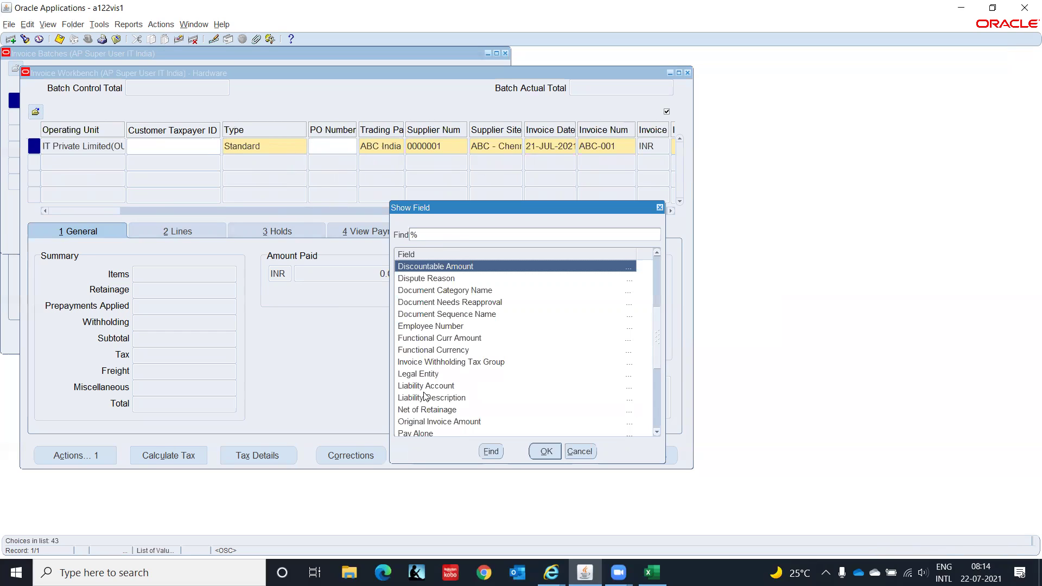
key("Down")
key("Down")
key("Down")
key("Down")
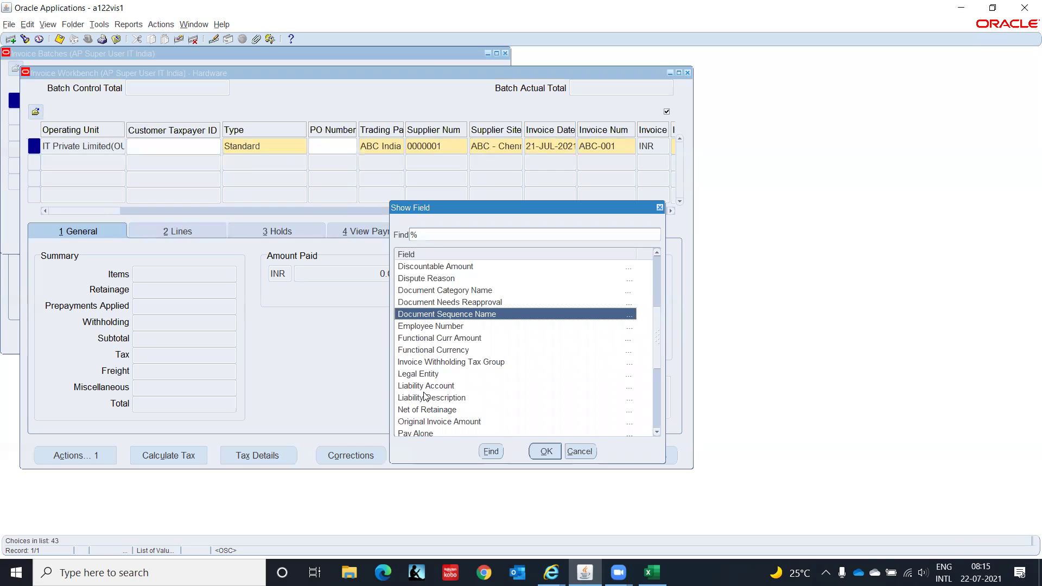
key("Up")
key("Up")
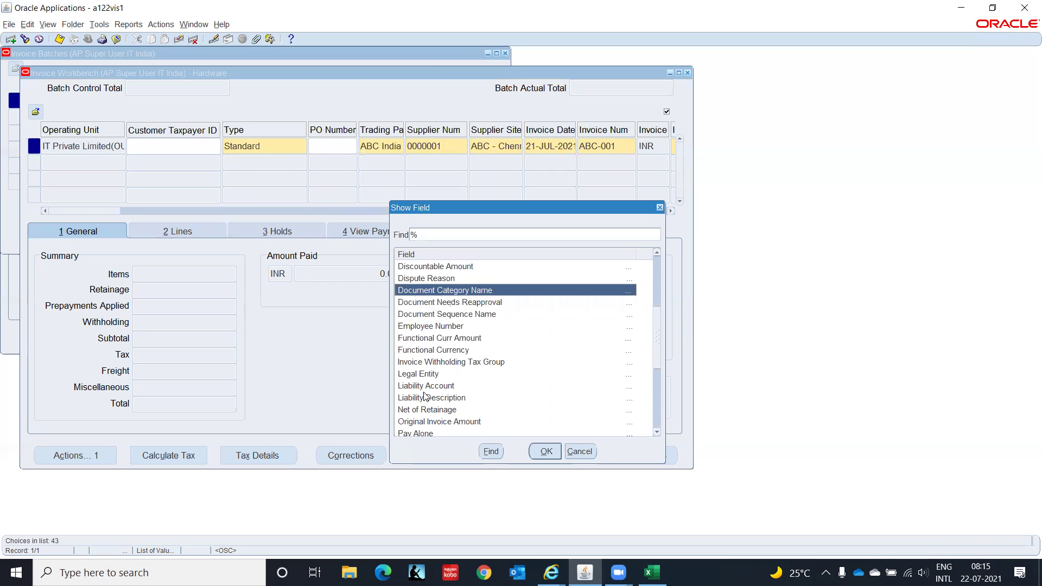
key("Down")
key("Down")
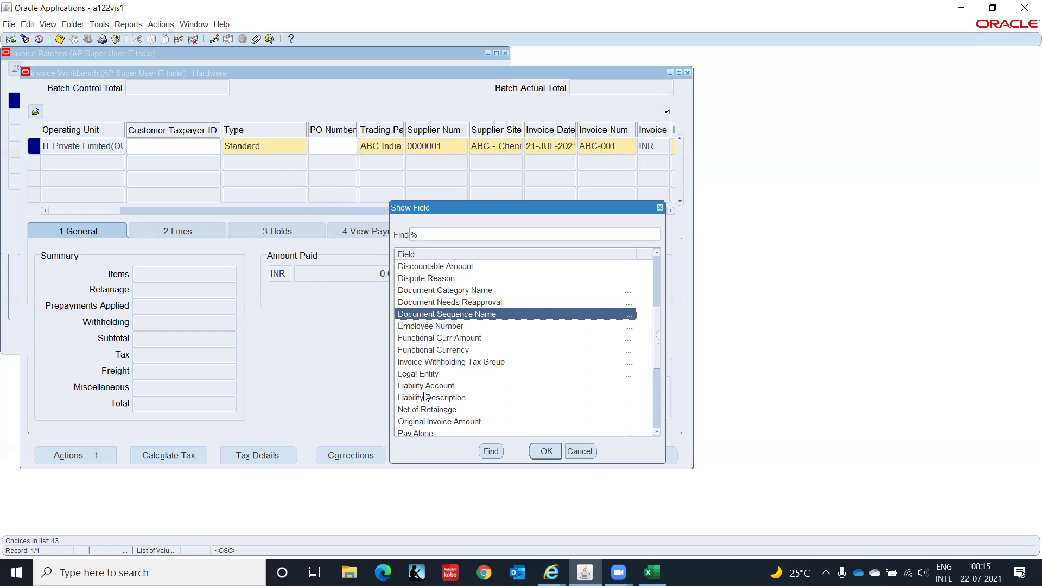
key("Down")
key("Down")
key("Down")
key("Down")
key("Down")
key("Down")
key("Down")
key("Down")
key("Down")
key("Down")
key("Down")
key("Down")
key("Down")
key("Down")
key("Down")
key("Down")
key("Down")
key("Down")
key("Down")
key("Down")
key("Down")
key("Down")
key("Down")
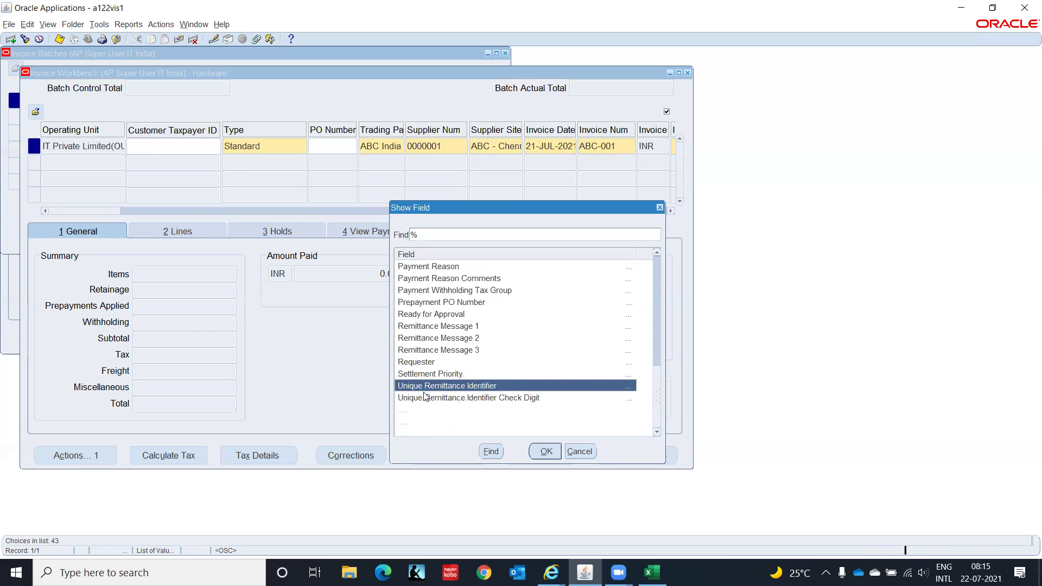
key("Up")
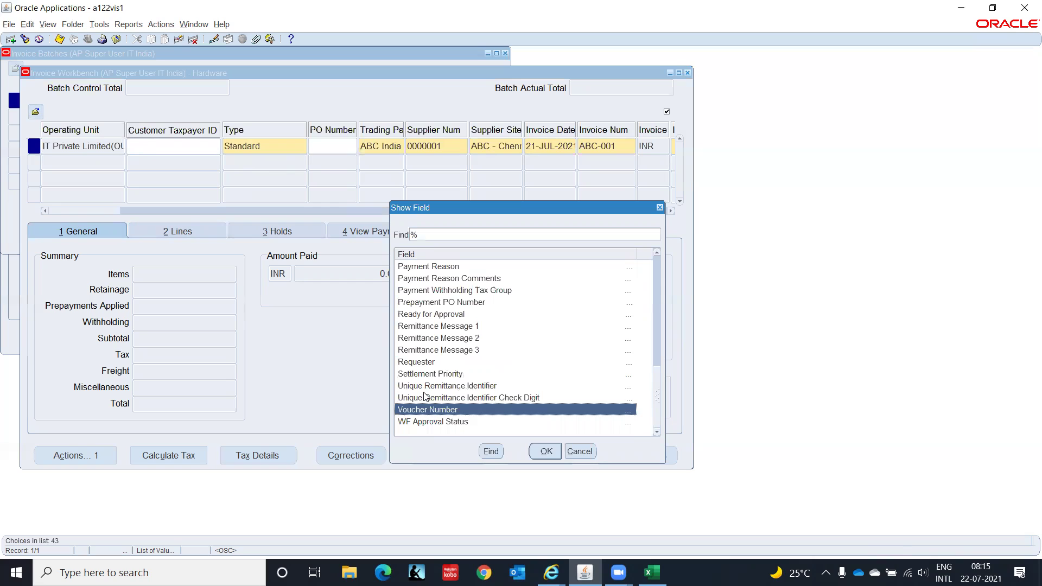
key("Return")
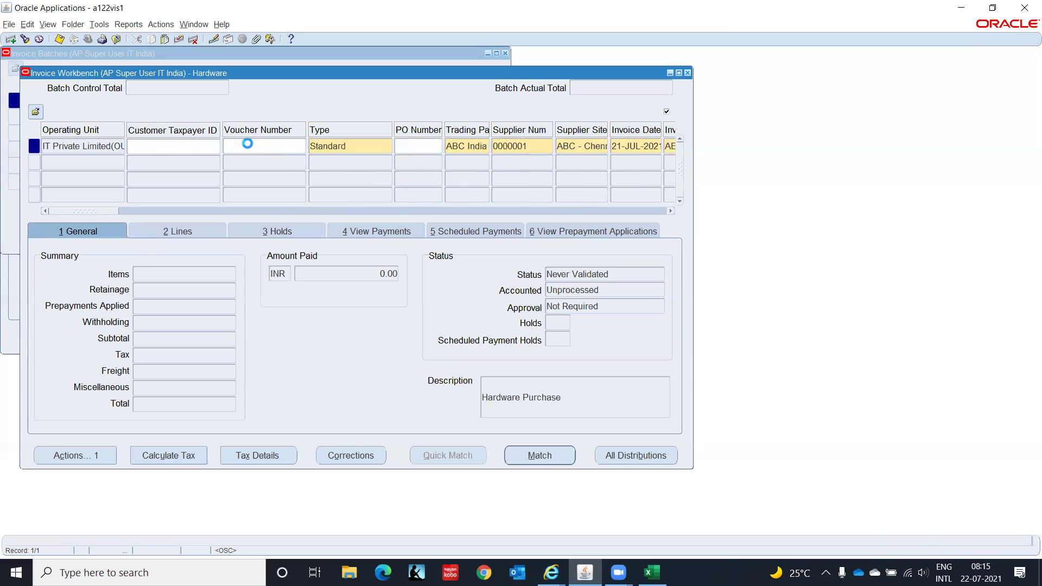
Enter voucher number 1 for invoice ABC-001 and open its lines
type("1")
left_click(203, 229)
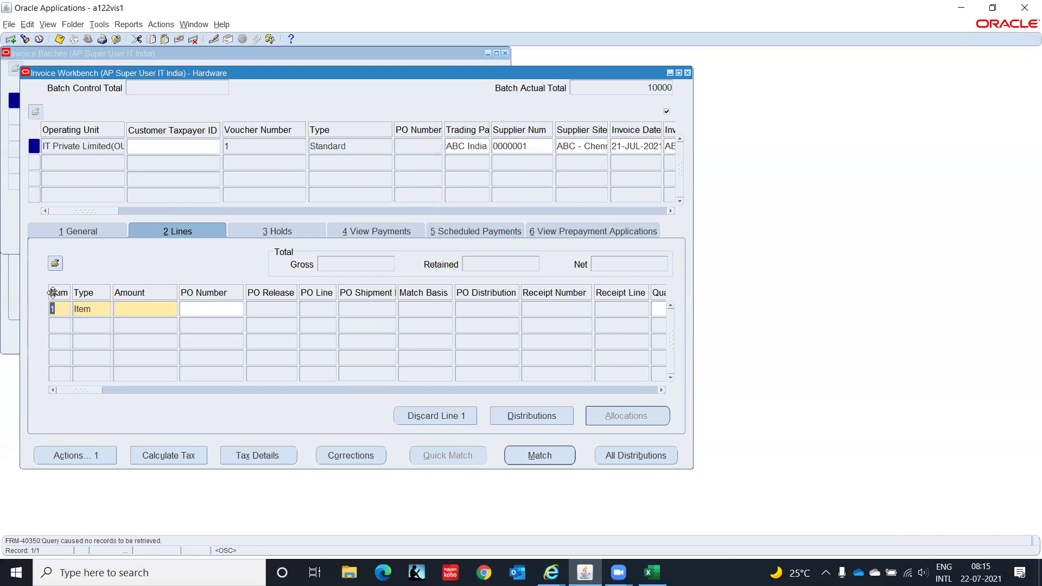
Set invoice line 1 to the Item line type with an amount of 10,000
left_click(101, 310)
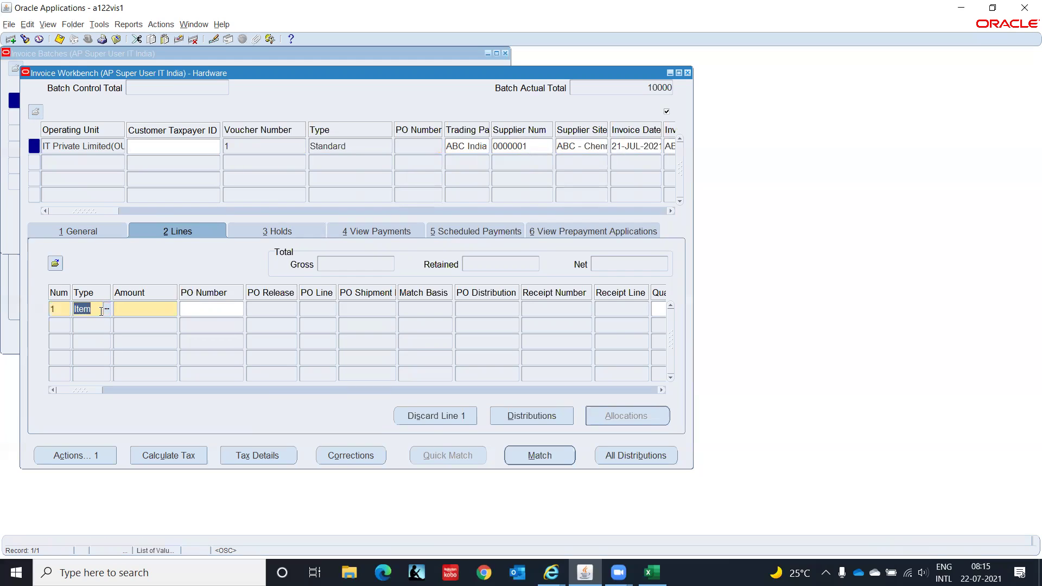
left_click(107, 309)
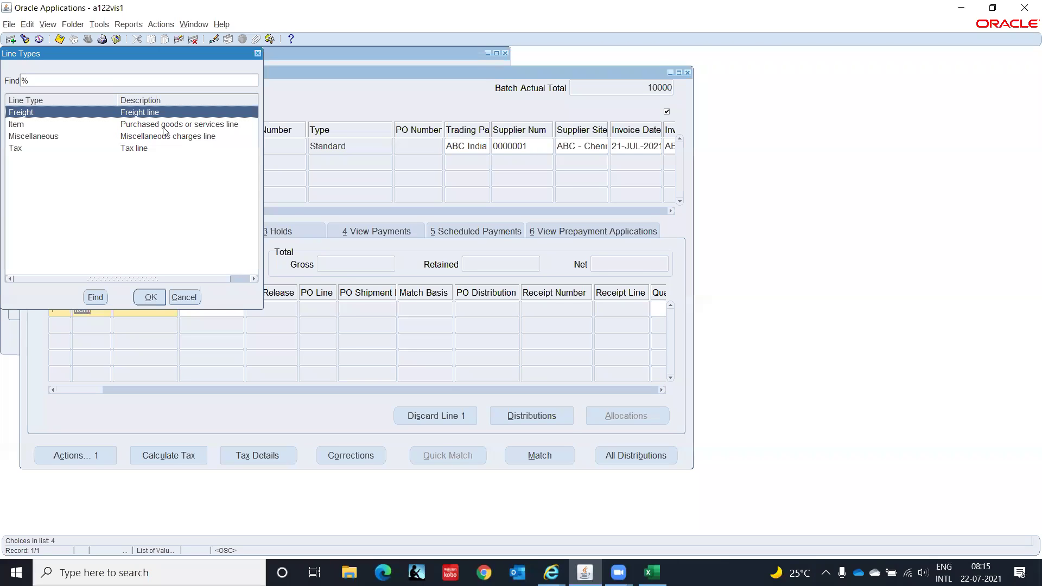
left_click(13, 124)
left_click(151, 298)
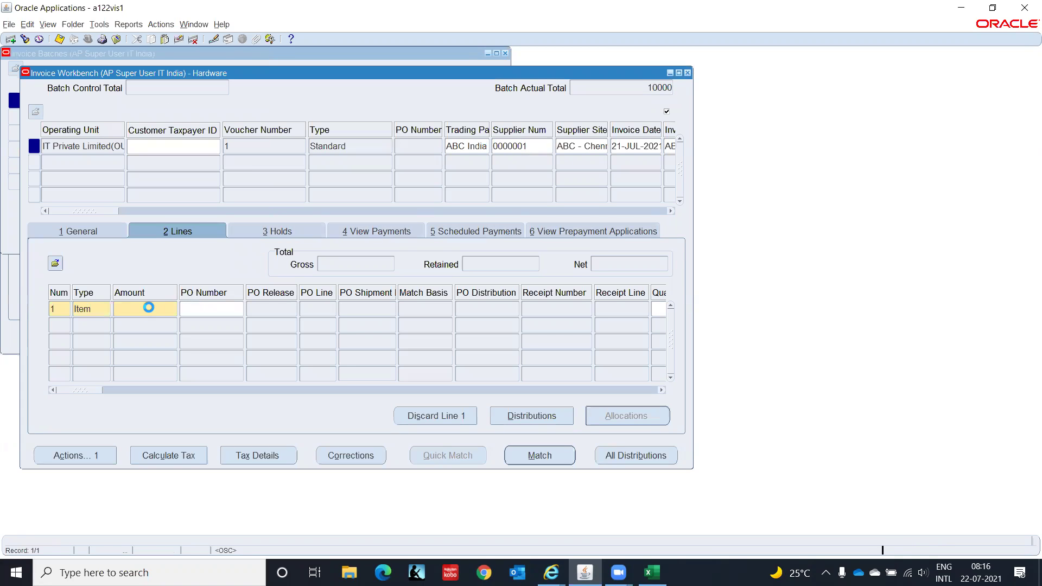
type("10,000")
key("Tab")
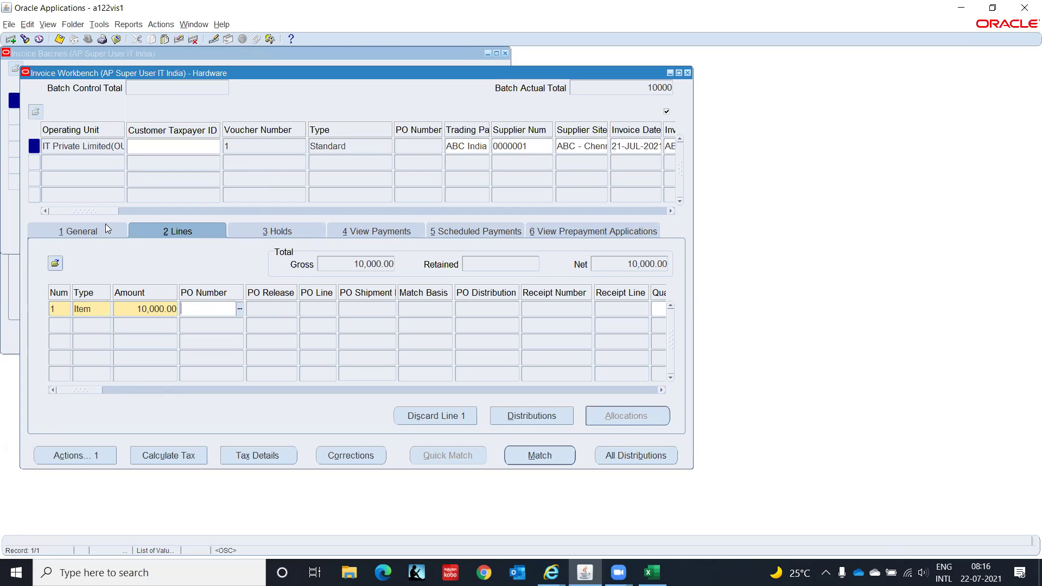
Return to the invoice header and show the Liability Account field next to Supplier Site
mouse_move(102, 211)
left_mouse_down()
mouse_move(149, 215)
mouse_move(90, 214)
left_mouse_up()
left_click(484, 145)
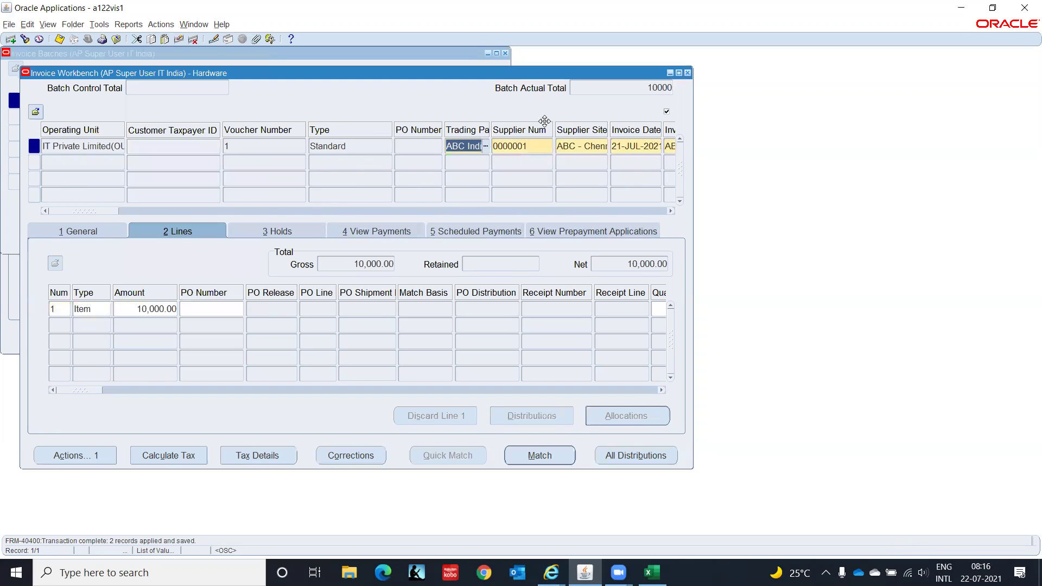
left_click(582, 145)
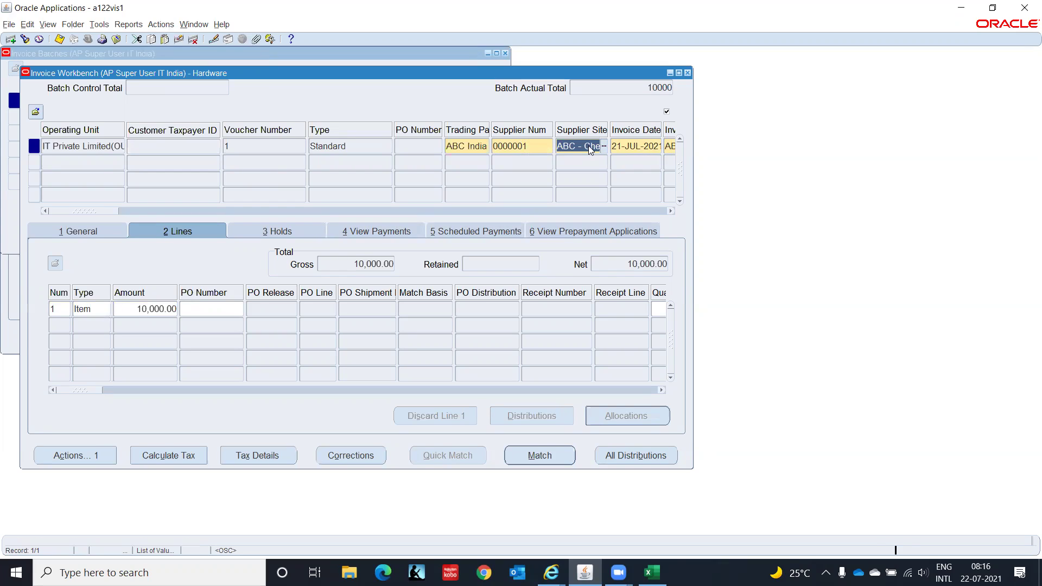
right_click(588, 146)
mouse_move(624, 199)
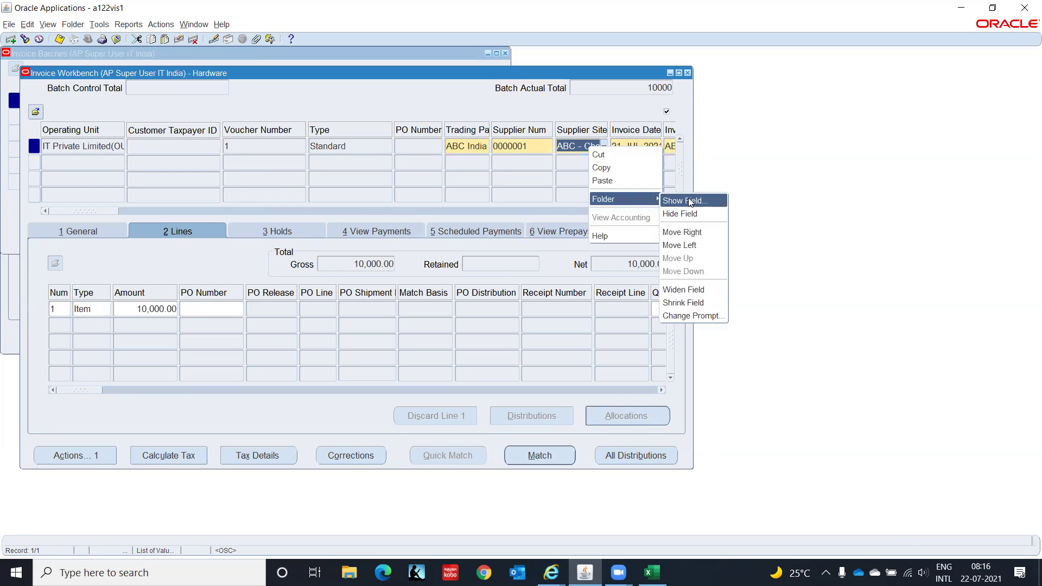
left_click(689, 201)
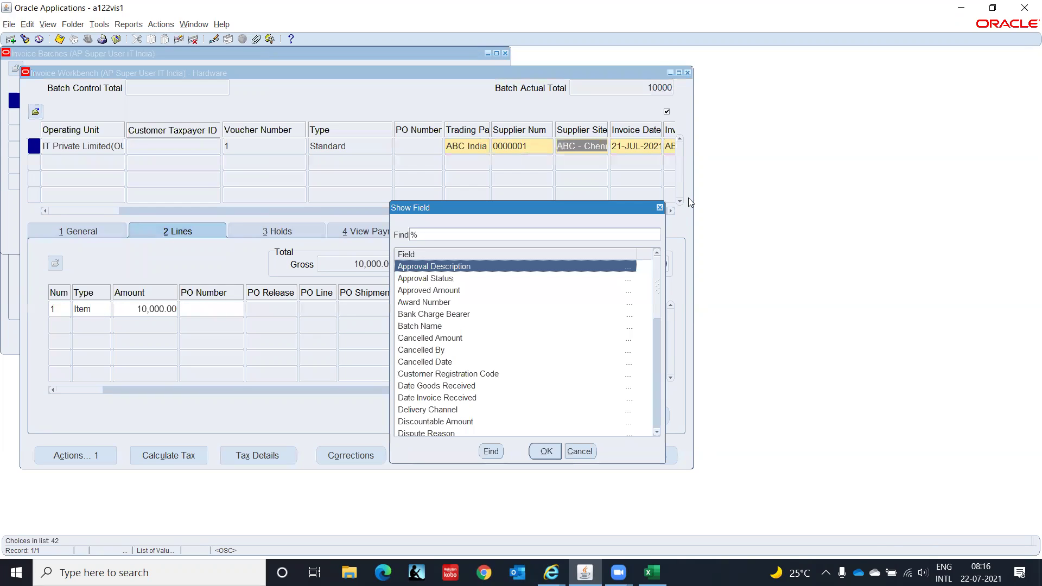
type("l")
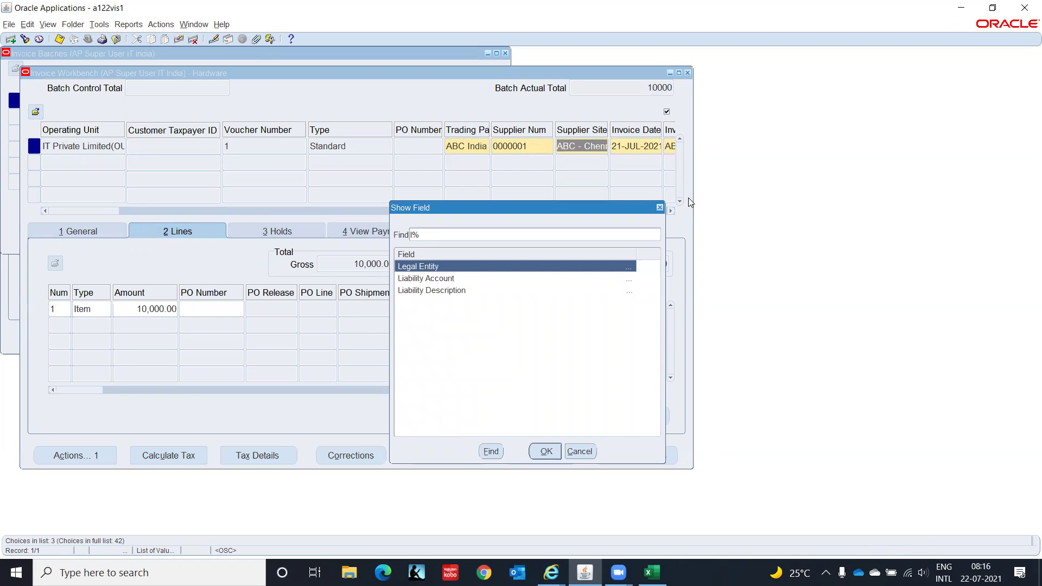
key("Down")
key("Return")
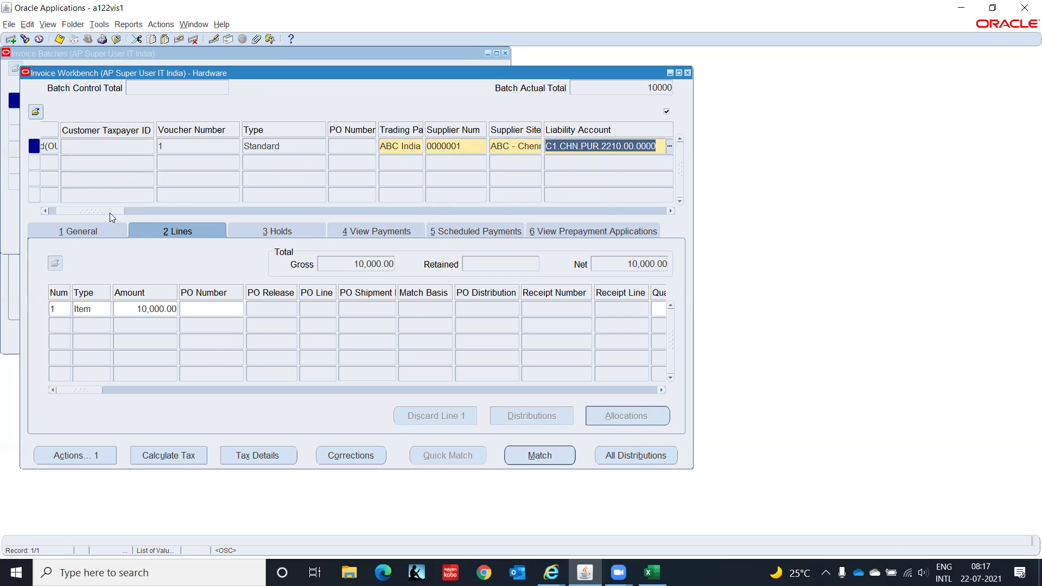
Open the distributions of invoice line 1 and enter 10,000 as the Item distribution's amount
left_click_drag(109, 209, 29, 210)
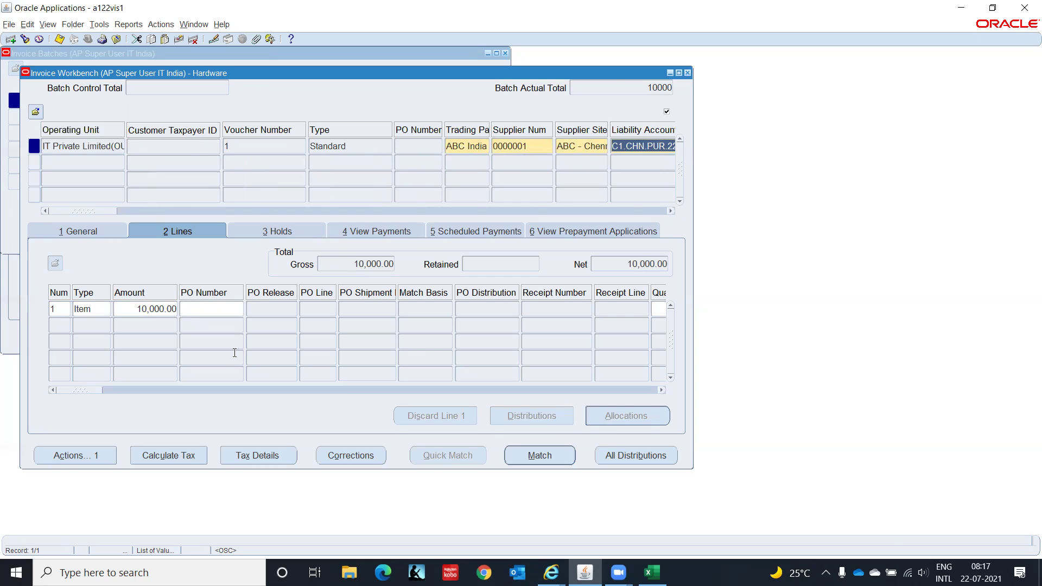
left_click(130, 304)
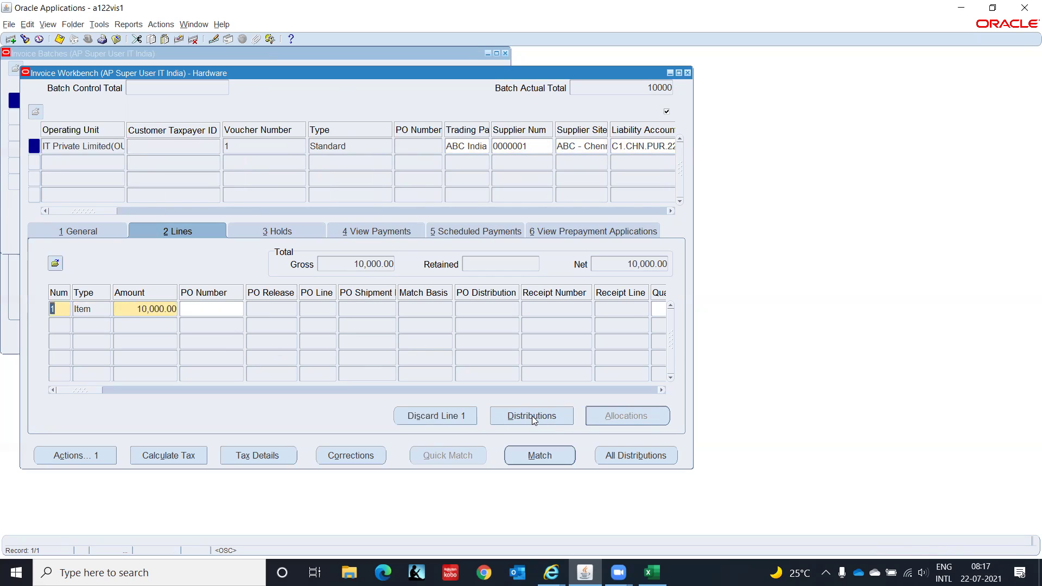
left_click(532, 415)
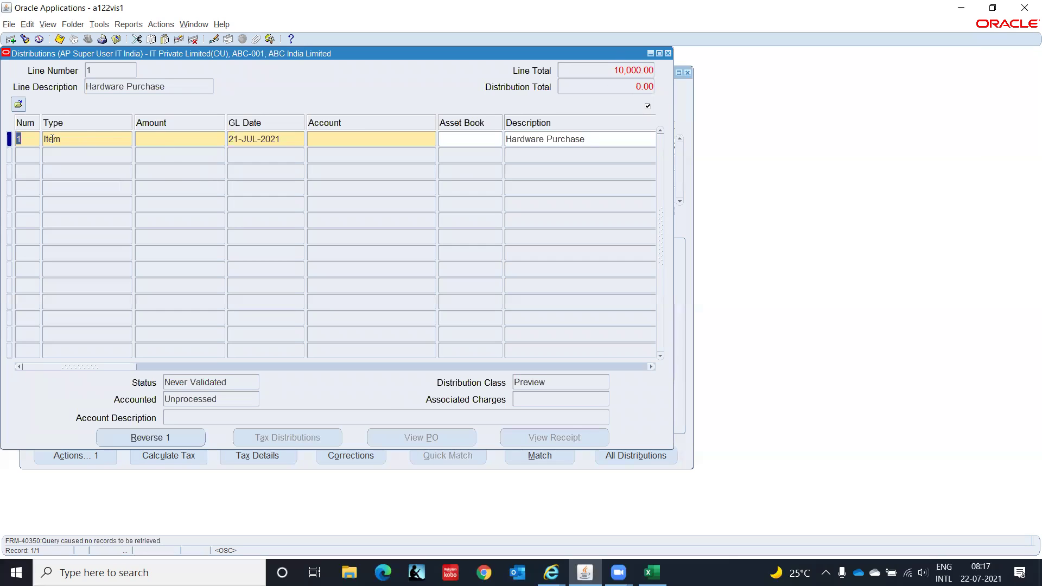
left_click(162, 138)
type("10000")
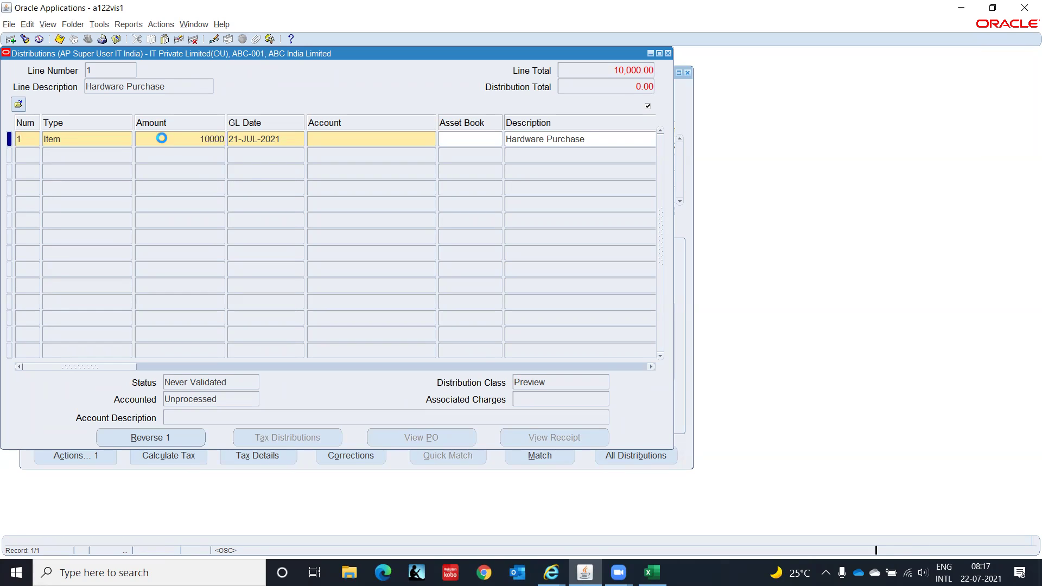
key("Tab")
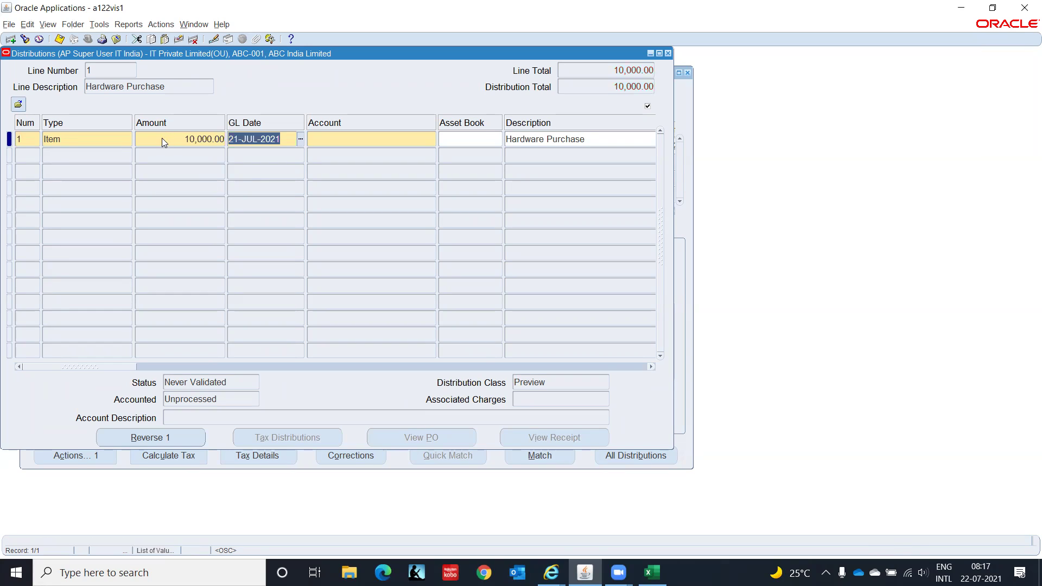
Start the distribution's account combination with Company C1, Location CHN and Function PUR
left_click(422, 136)
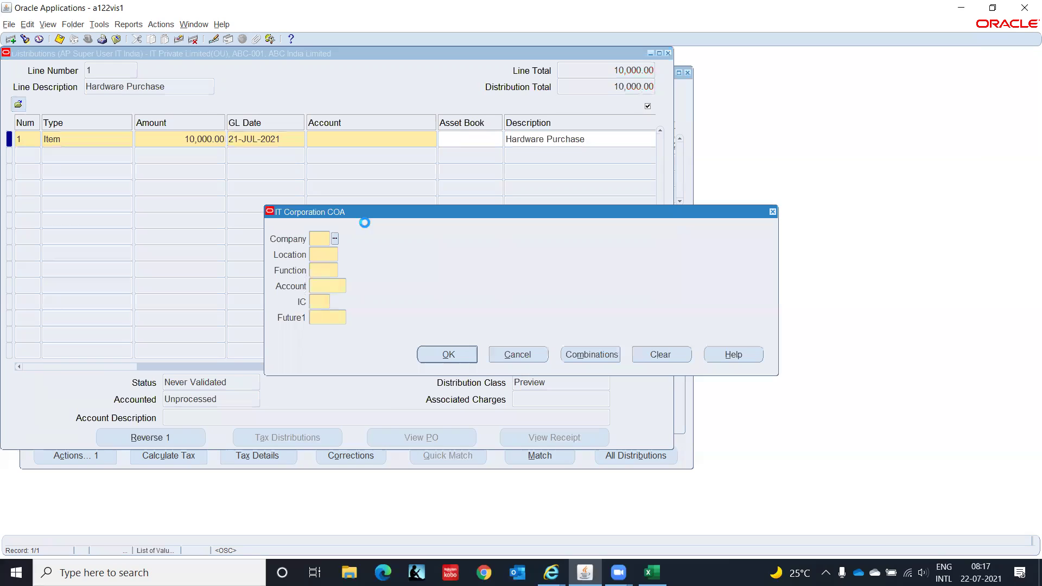
type("C1")
key("Tab")
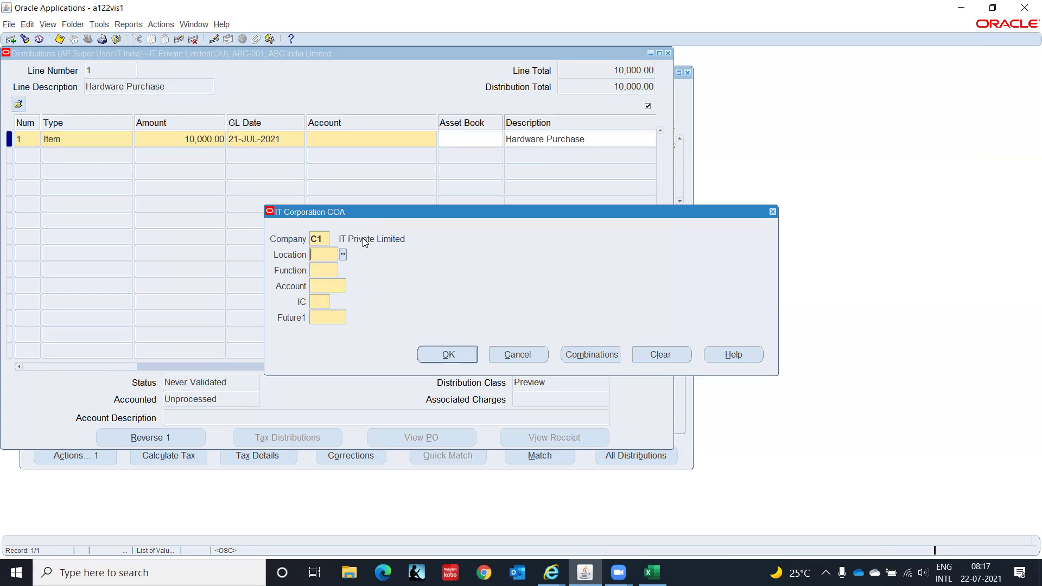
type("CHN")
key("Tab")
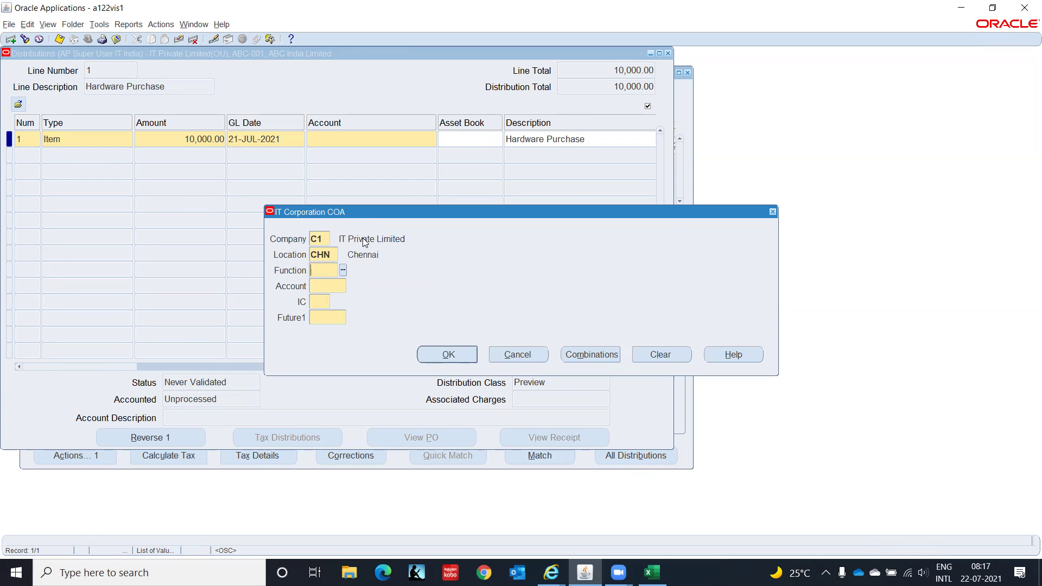
type("PUR")
key("Tab")
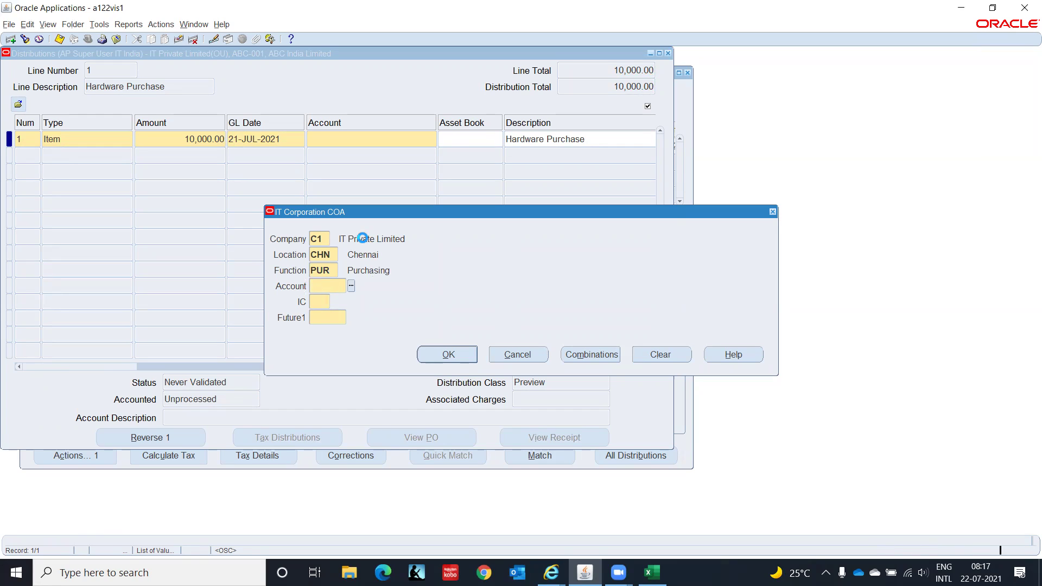
Look through the accounts starting with 5 and set the distribution's Account segment to 5110, Cost of Sales
type("5")
key("Tab")
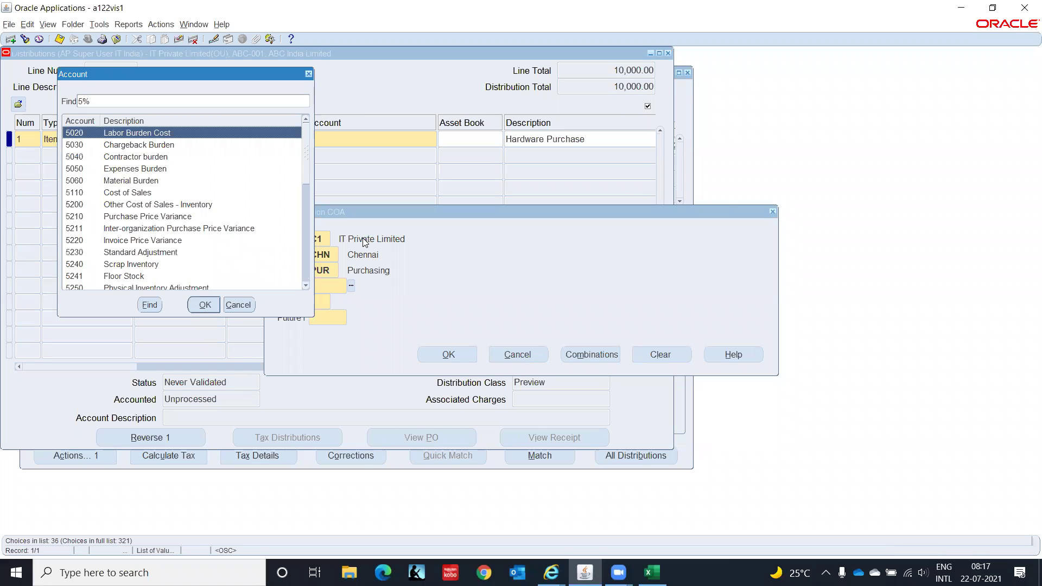
key("Down")
key("Down")
key("Down")
key("Down")
key("Down")
key("Down")
key("Down")
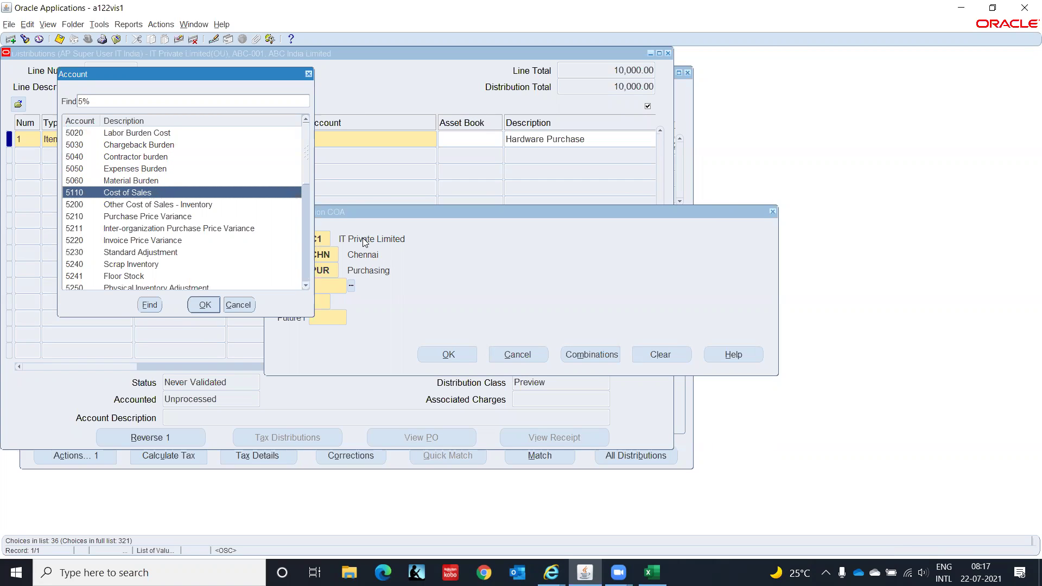
key("Down")
key("Down")
key("Down")
key("Down")
key("Down")
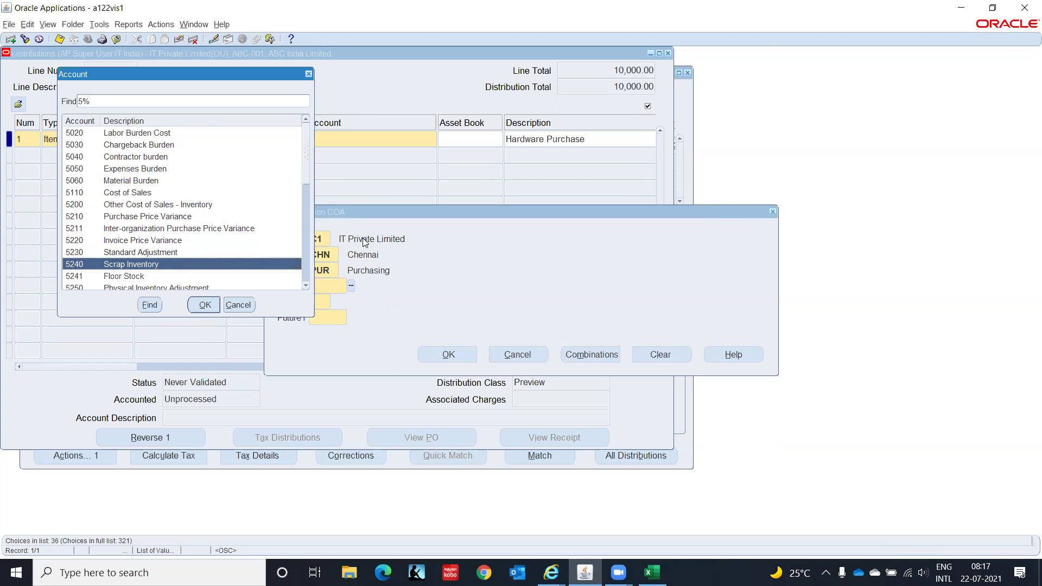
key("Down")
key("Down")
key("Down")
key("Down")
key("Down")
key("Down")
key("Down")
key("Down")
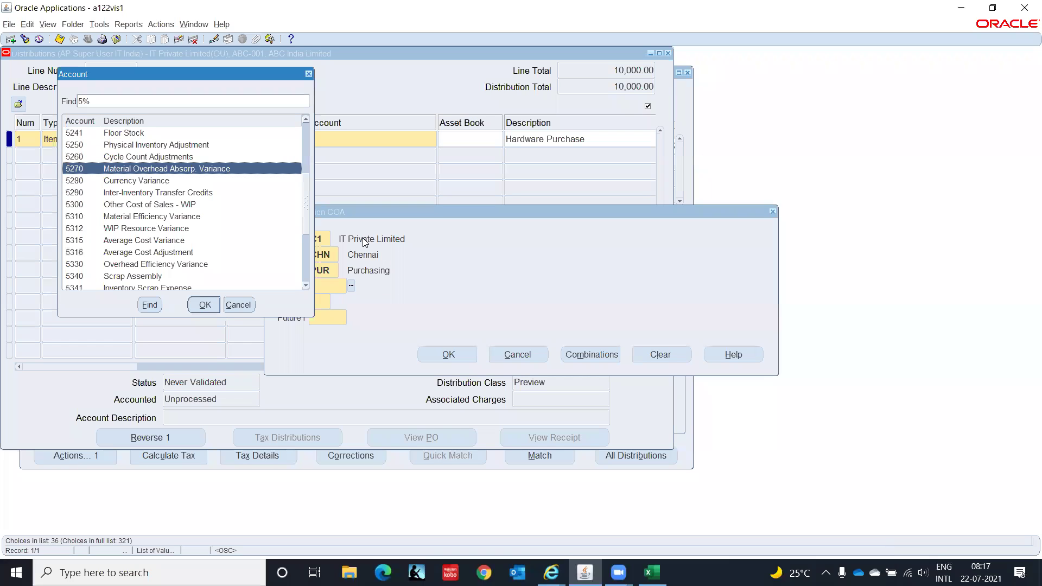
key("Down")
key("Down")
key("Down")
key("Down")
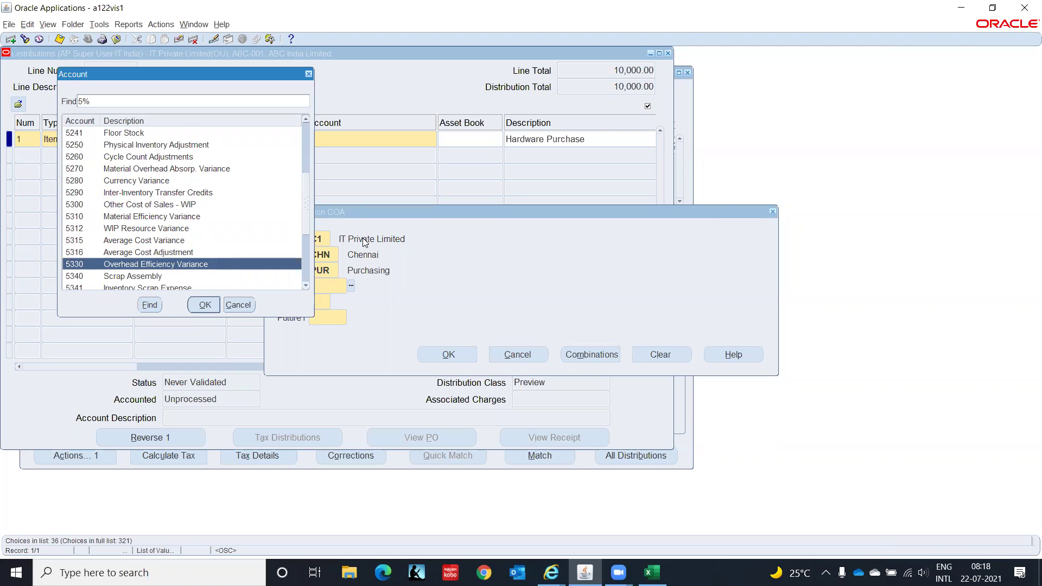
key("Down")
key("Down")
key("Down")
key("Down")
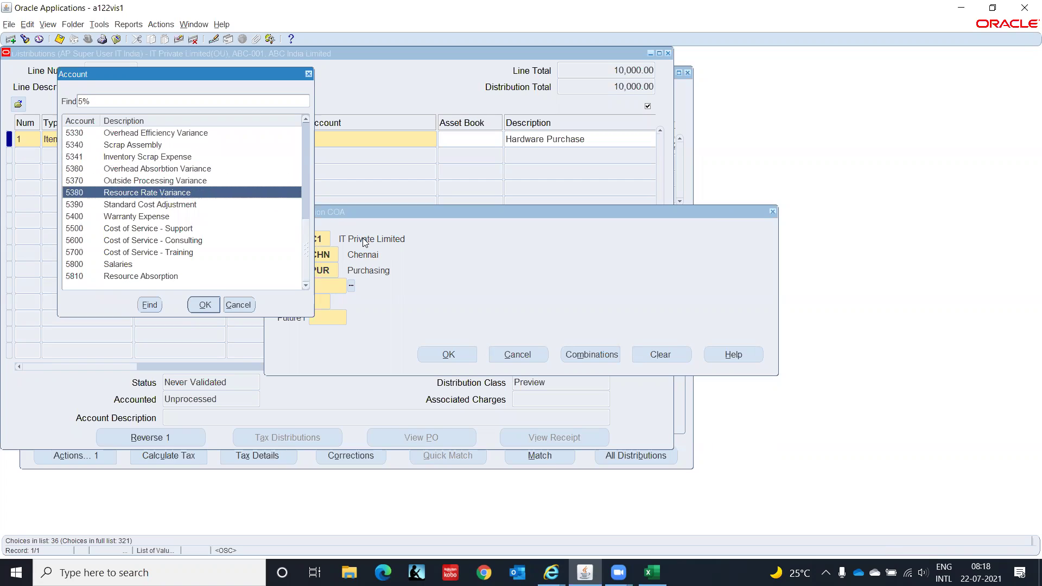
key("Page_Down")
key("Up")
key("Page_Up")
key("Page_Up")
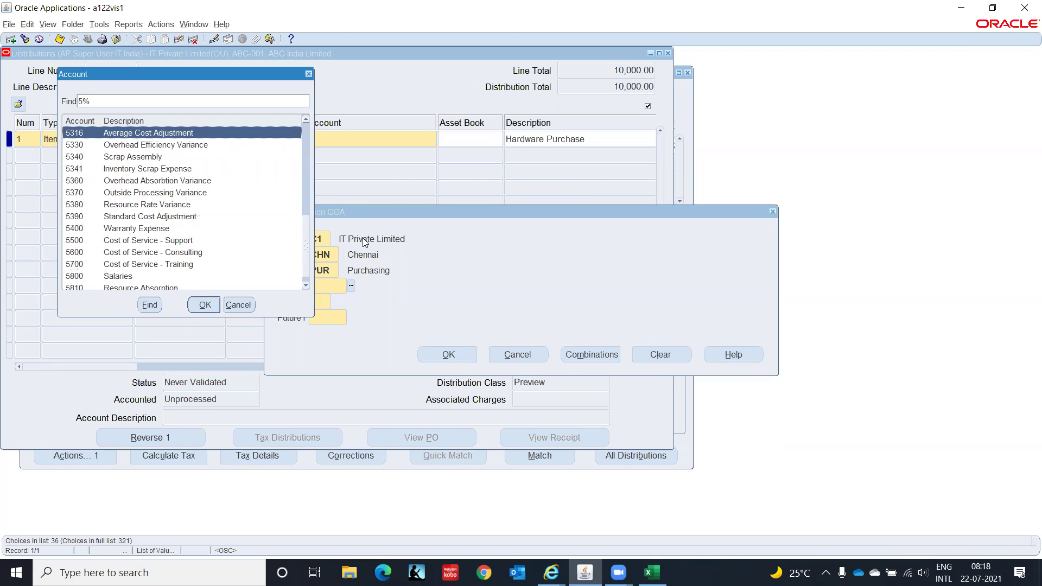
key("Down")
key("Down")
key("Down")
key("Down")
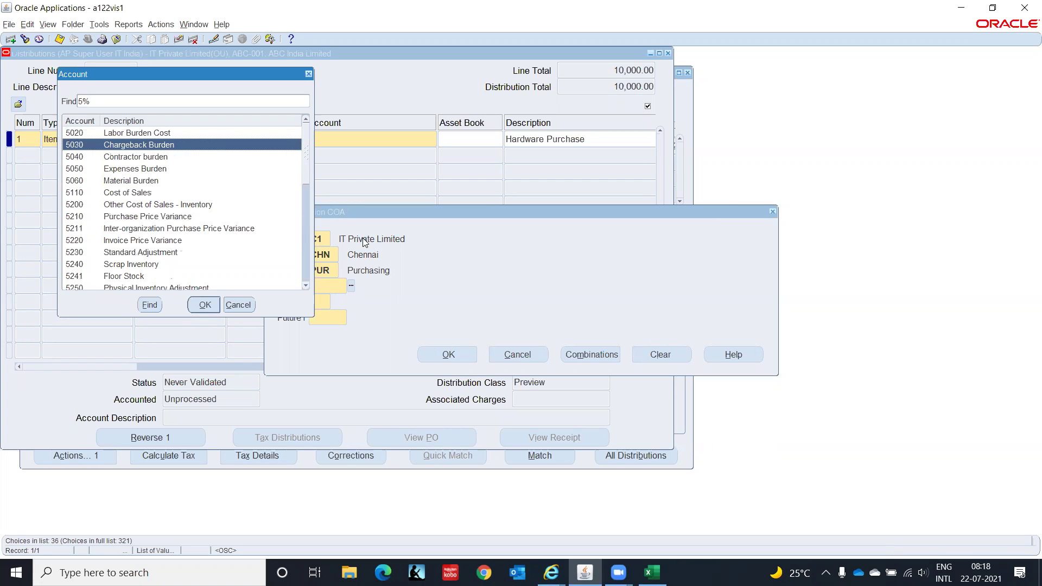
key("Down")
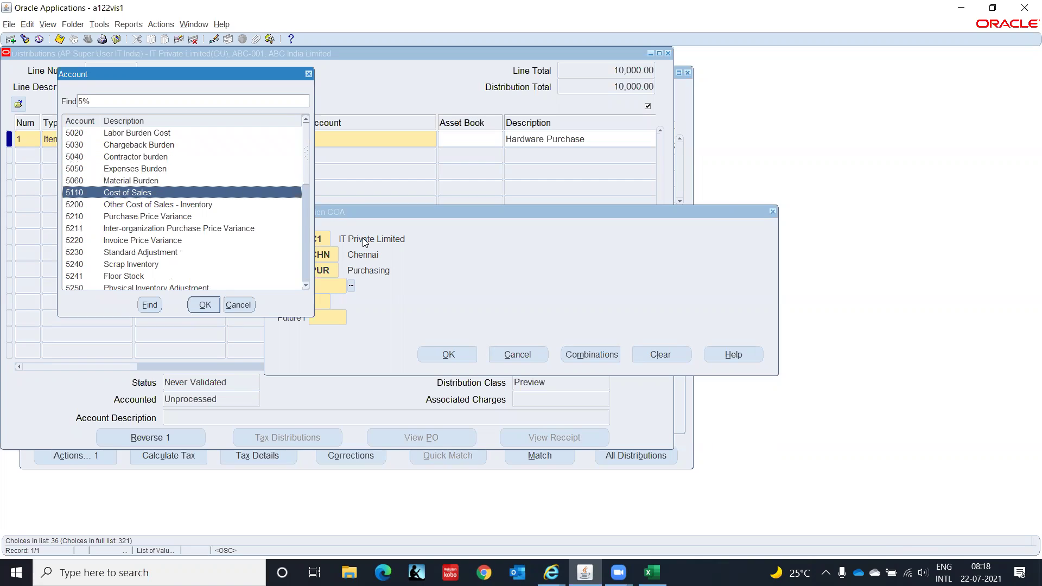
key("Down")
key("Up")
key("Return")
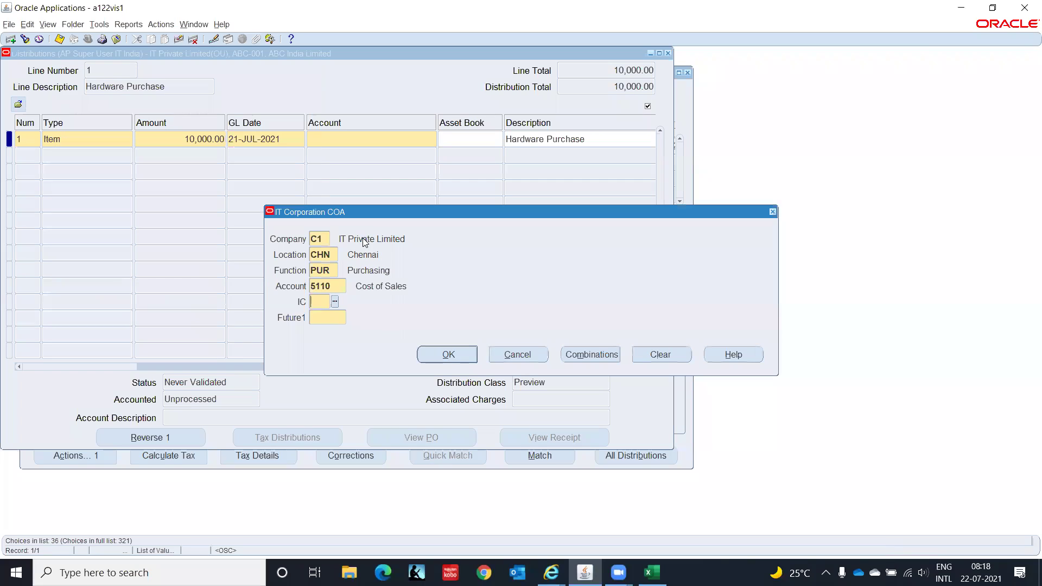
Complete the account combination with IC 00 and Future1 0000, and apply it to the distribution
type("00")
key("Tab")
type("0000")
key("Tab")
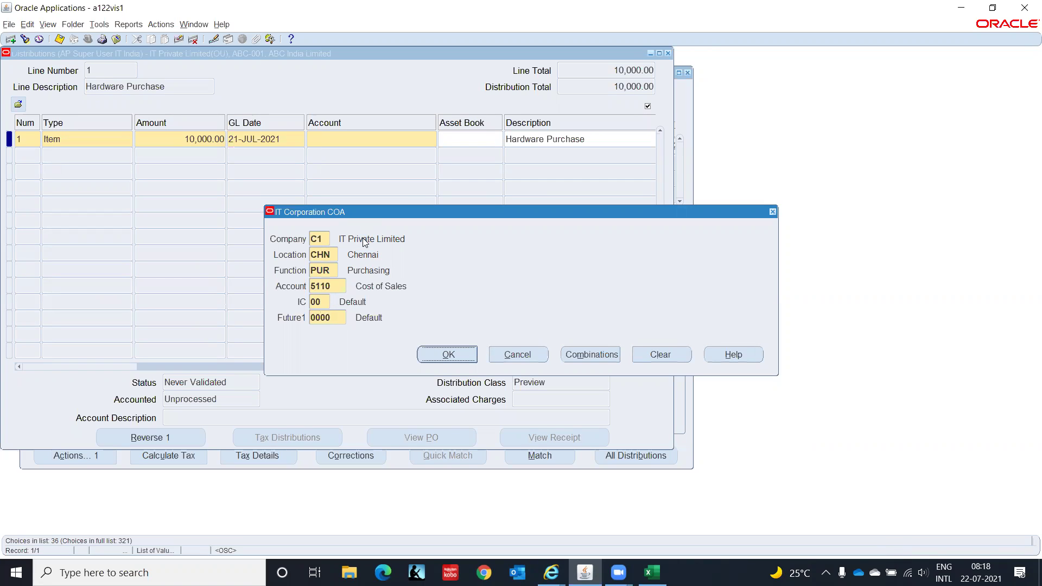
key("Return")
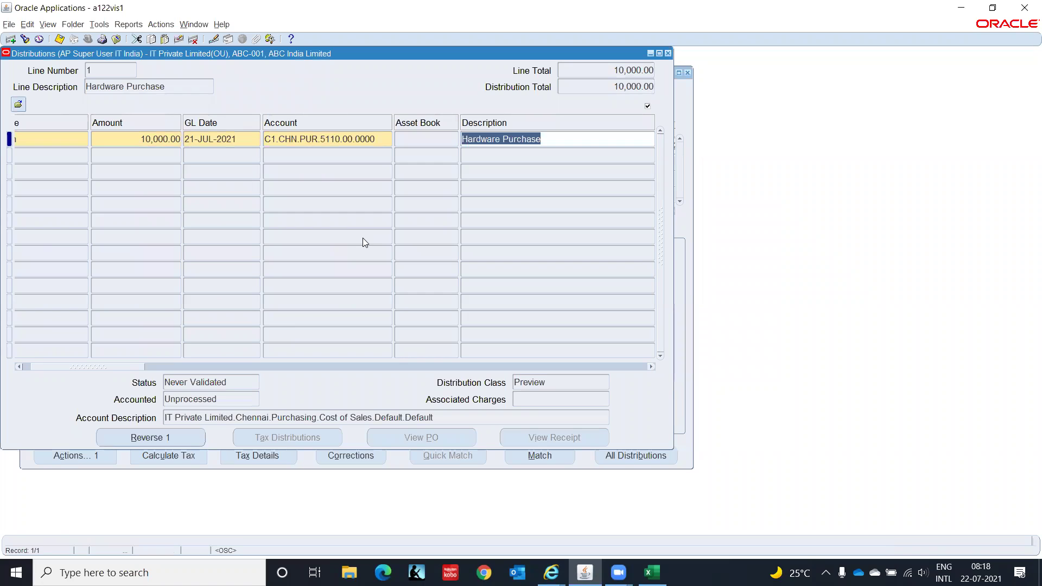
Save the distribution and return to the invoice's General summary in the Invoice Workbench
left_click_drag(85, 370, 1, 397)
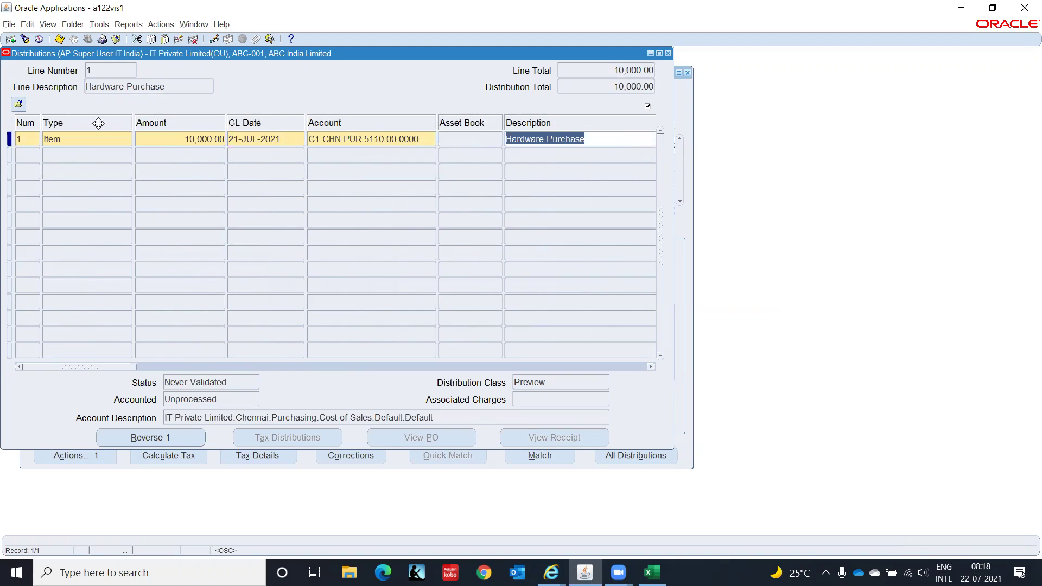
left_click(59, 40)
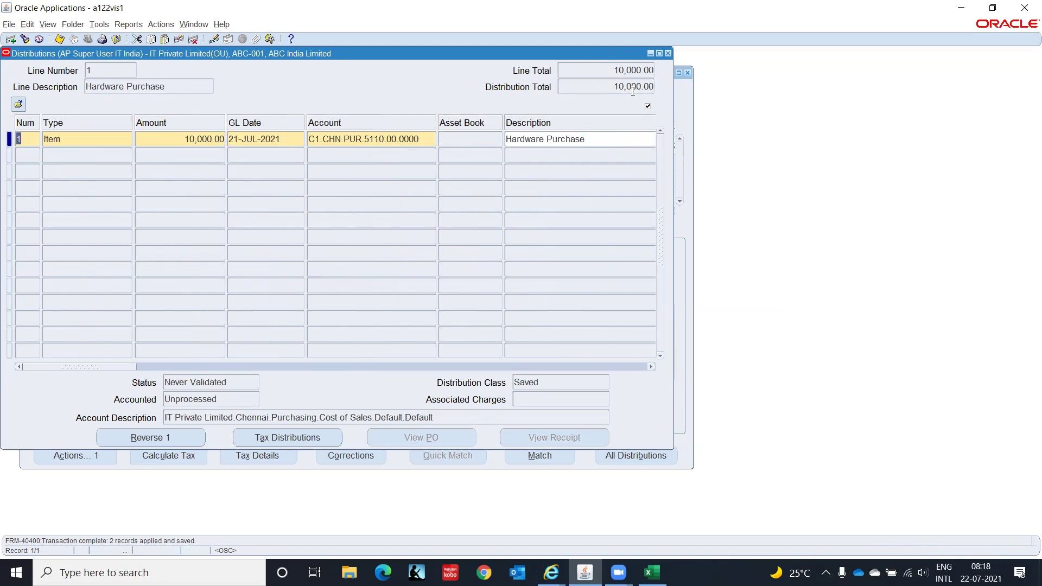
left_click(668, 53)
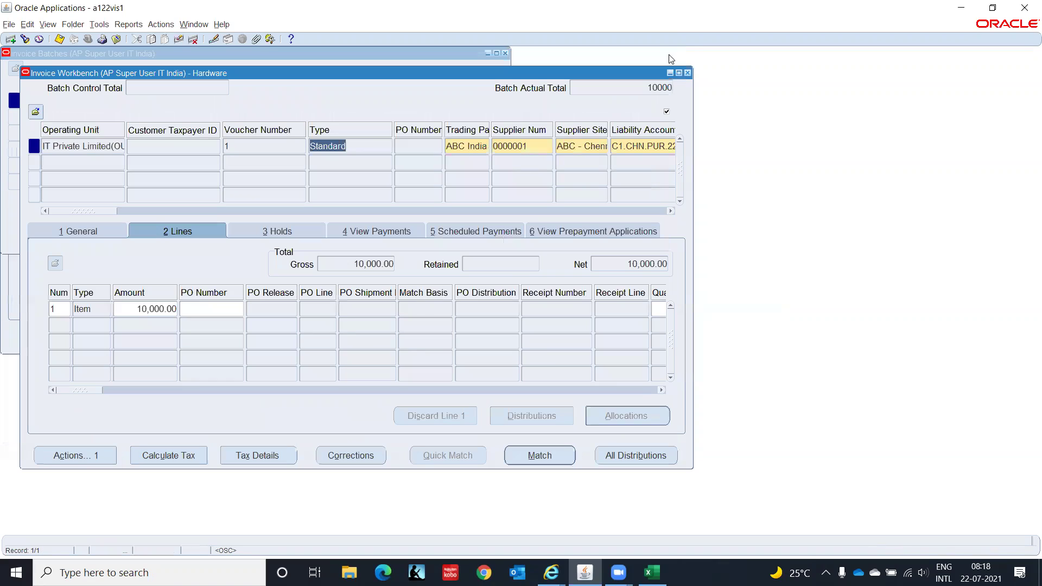
left_click(77, 232)
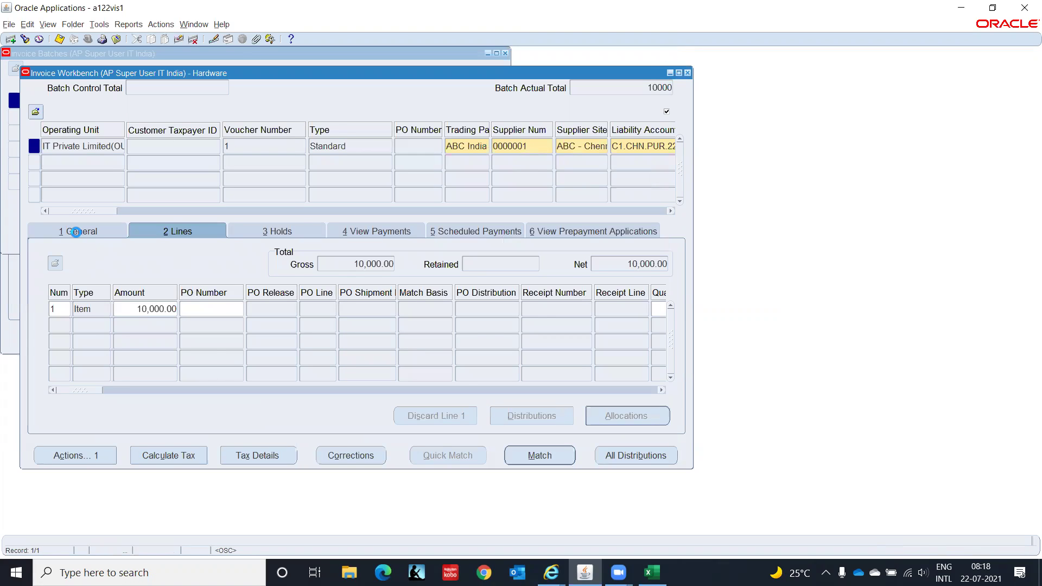
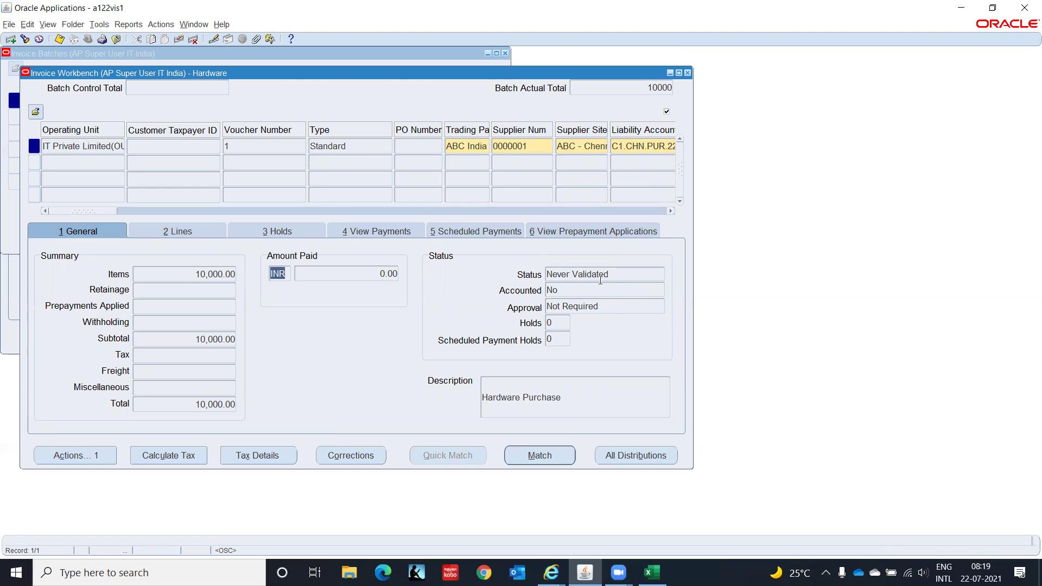
Run the Validate action on the hardware purchase invoice
left_click(70, 457)
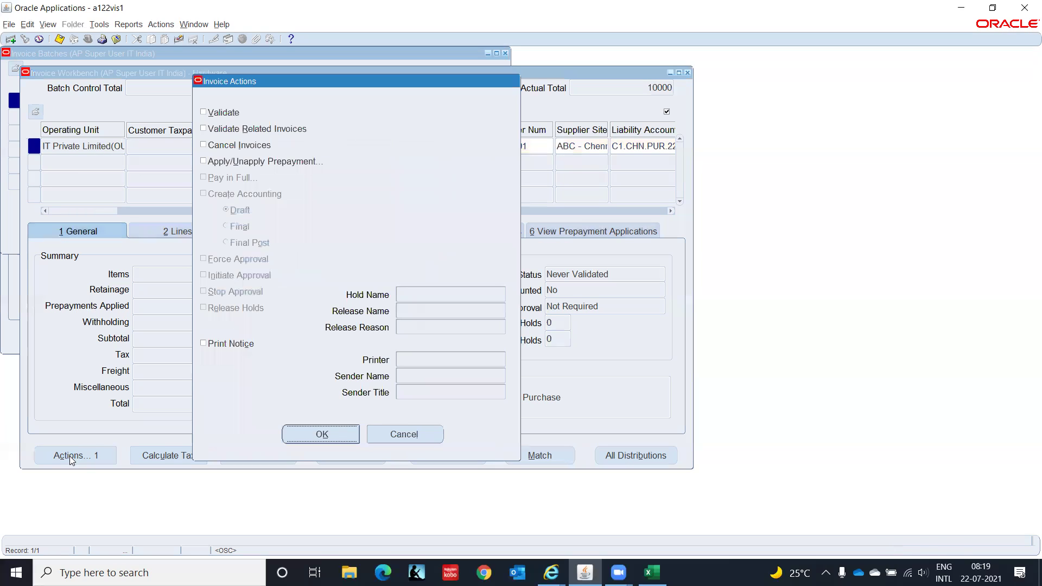
left_click(205, 113)
left_click(324, 434)
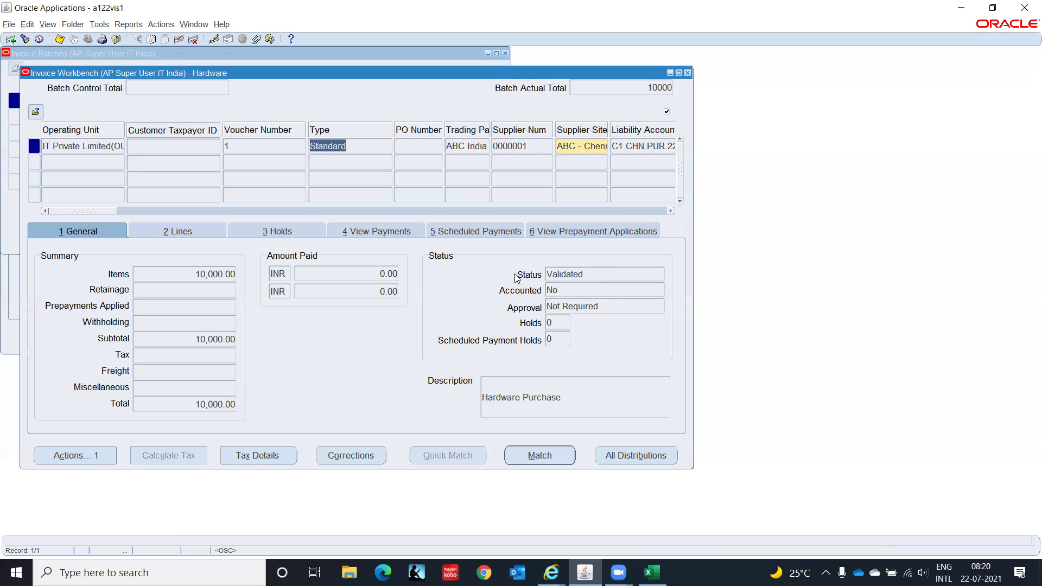
Create accounting for the validated invoice in Draft mode
left_click(92, 456)
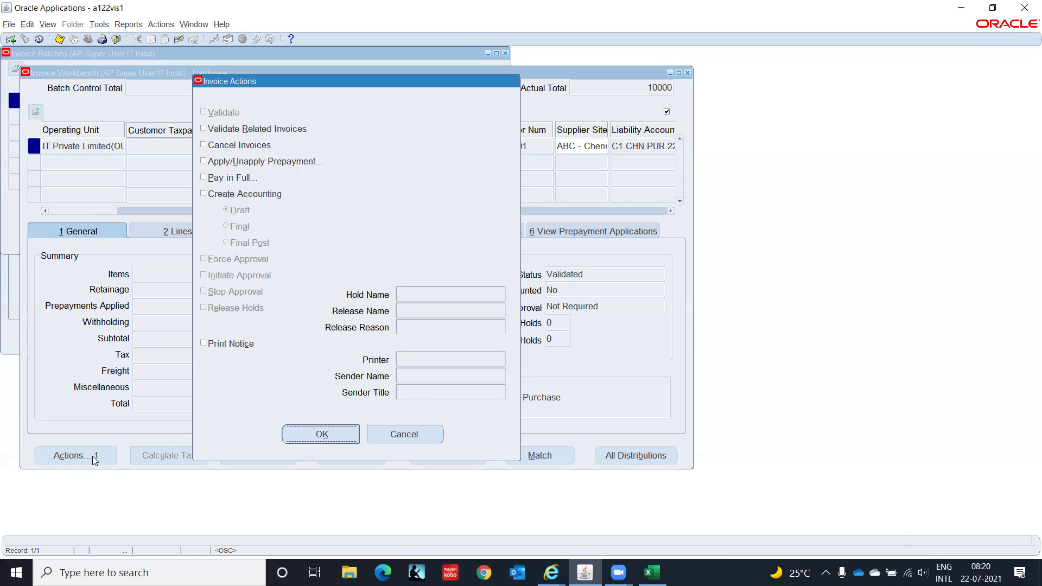
left_click(204, 194)
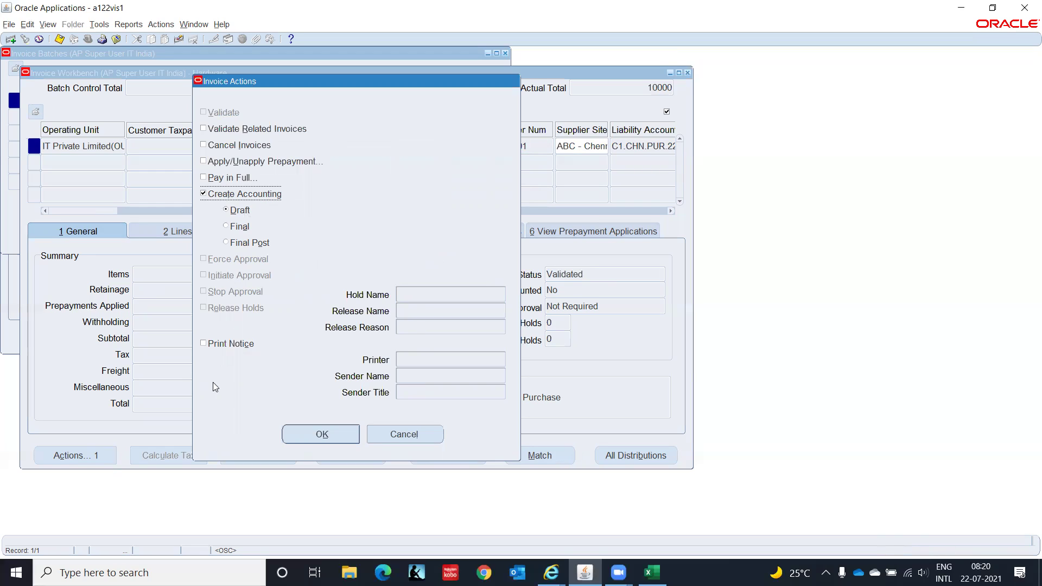
left_click(313, 436)
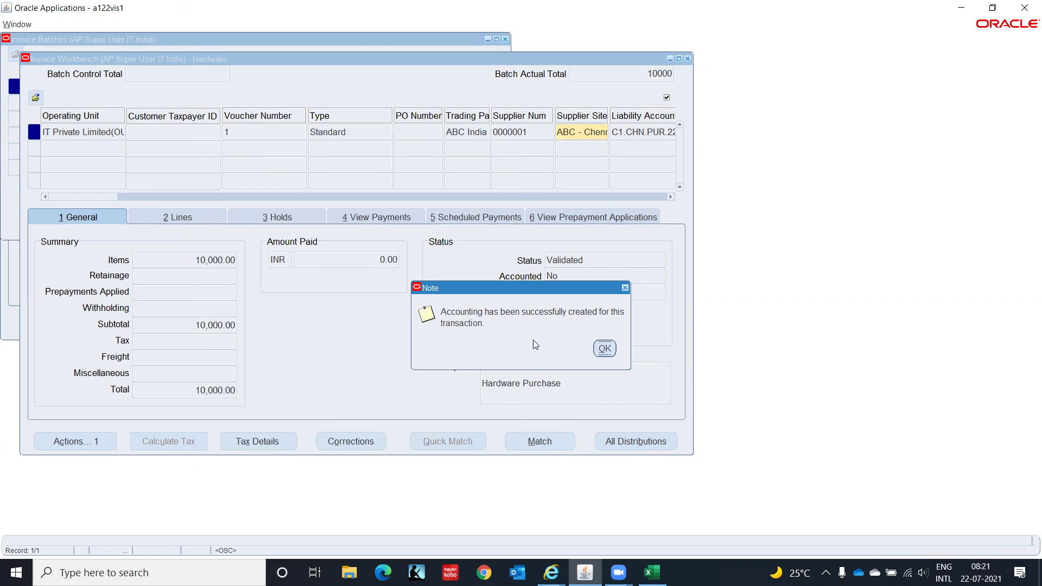
left_click(600, 349)
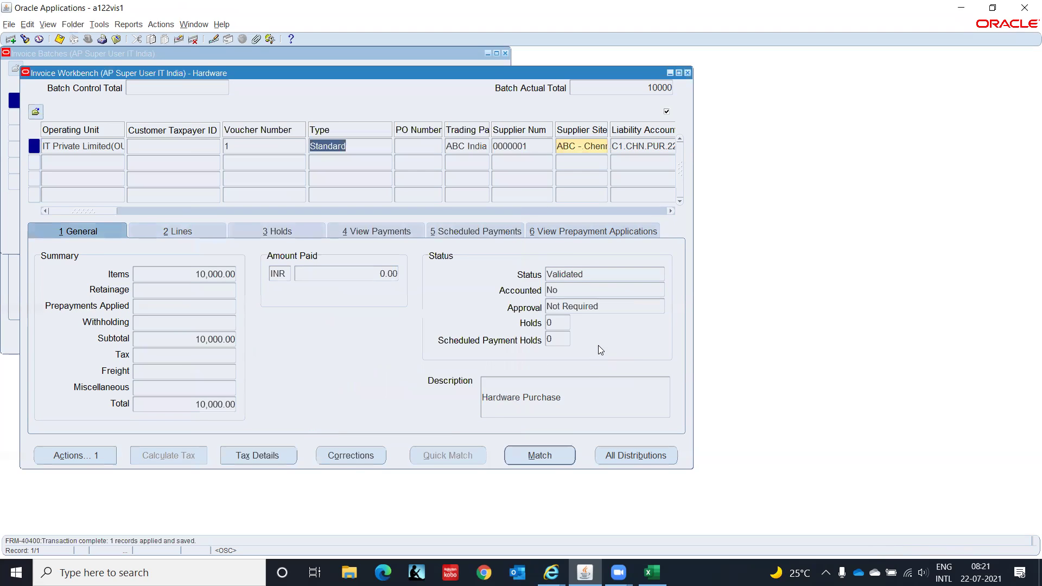
View the invoice's draft accounting in Subledger Journal Entry Lines, close that page and return to the Invoice Workbench
left_click(100, 24)
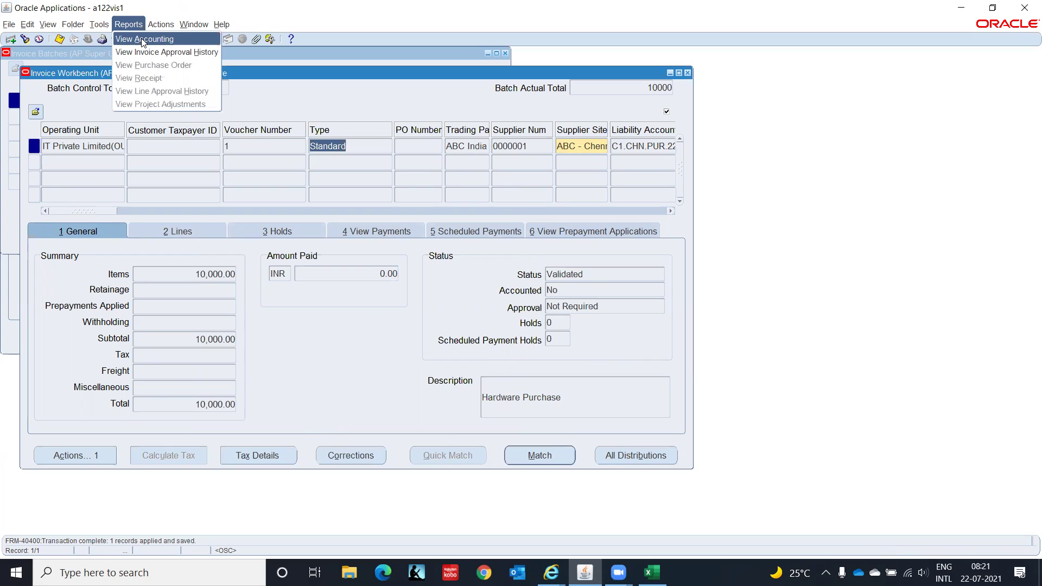
left_click(142, 39)
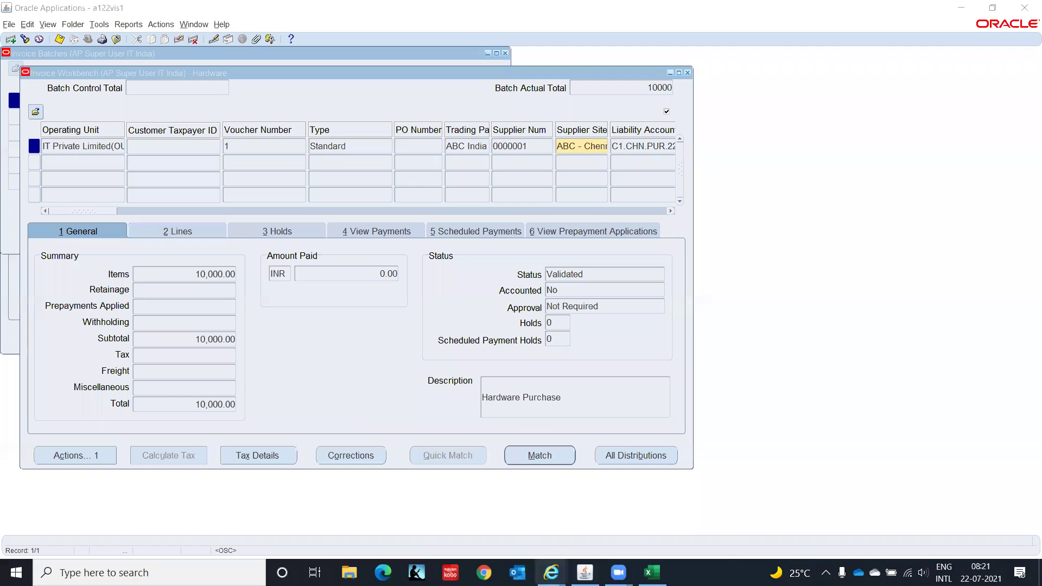
mouse_move(553, 564)
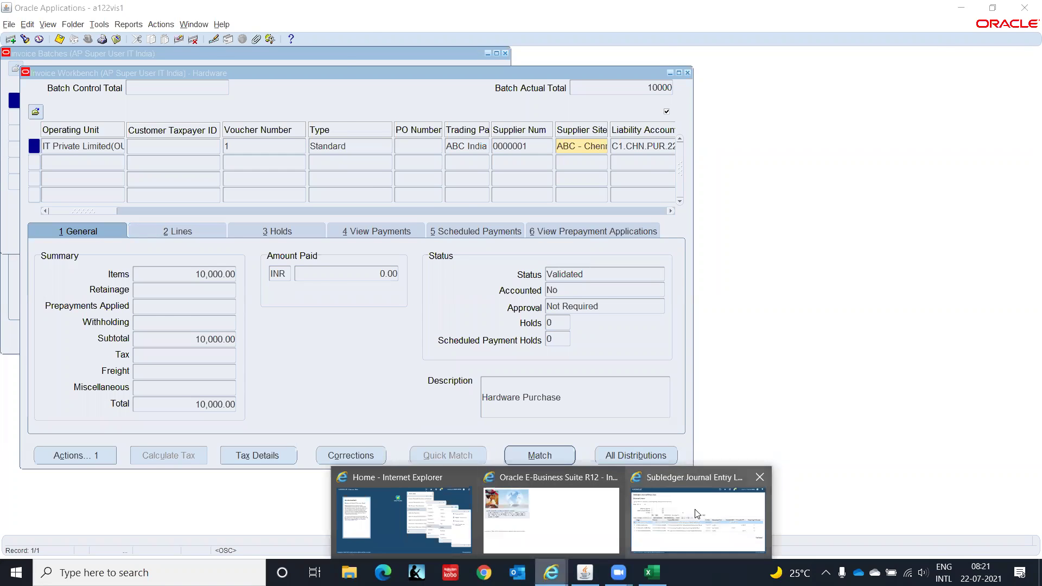
left_click(697, 514)
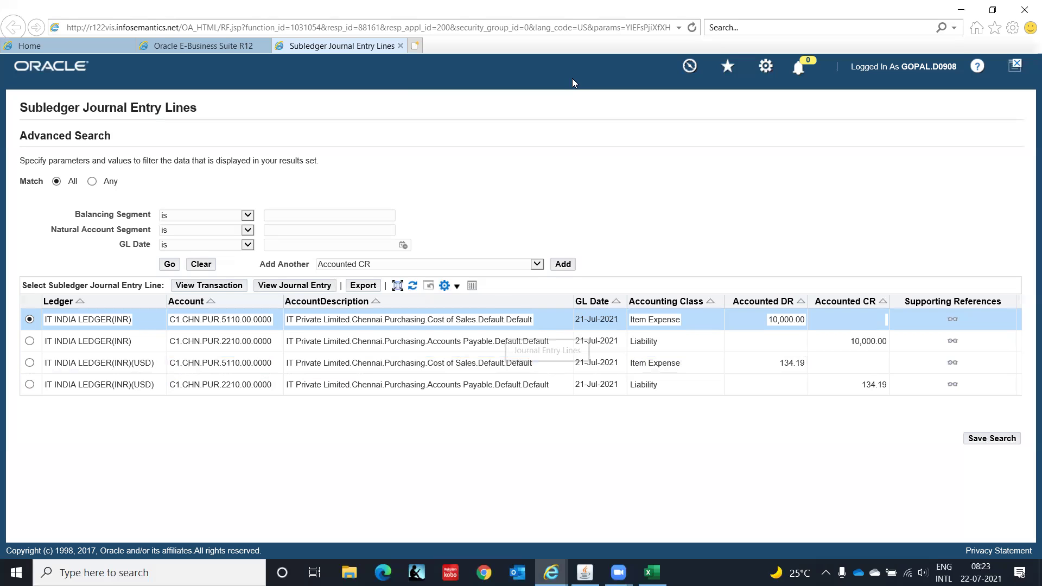
left_click(401, 47)
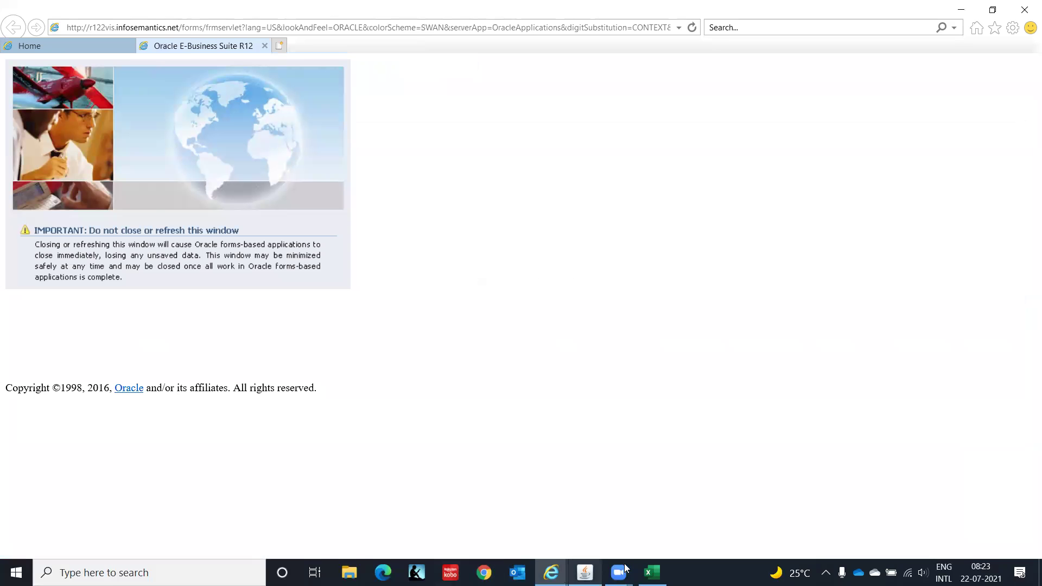
left_click(585, 572)
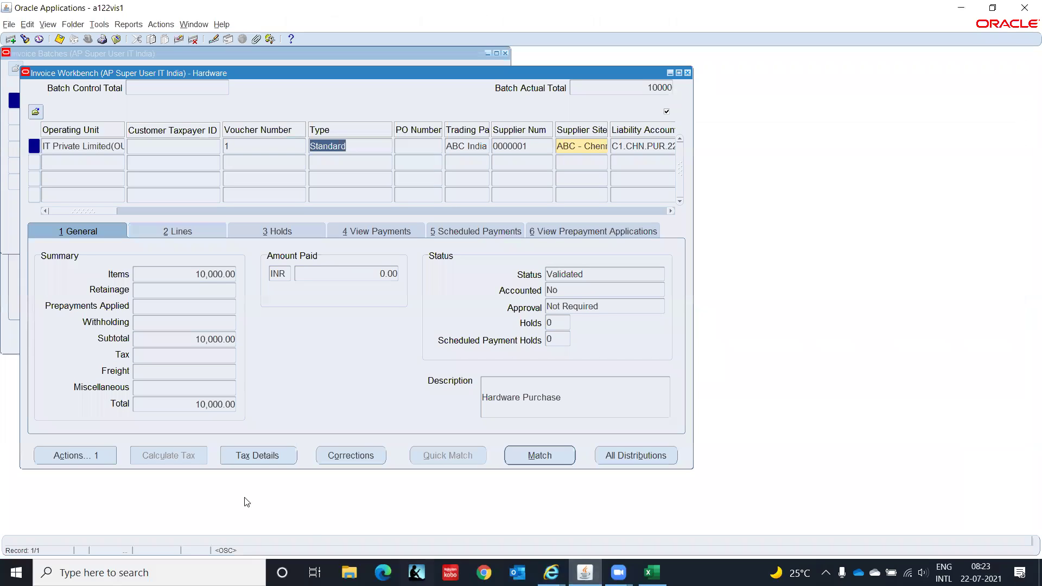
Create accounting for the invoice in Final mode
left_click(81, 454)
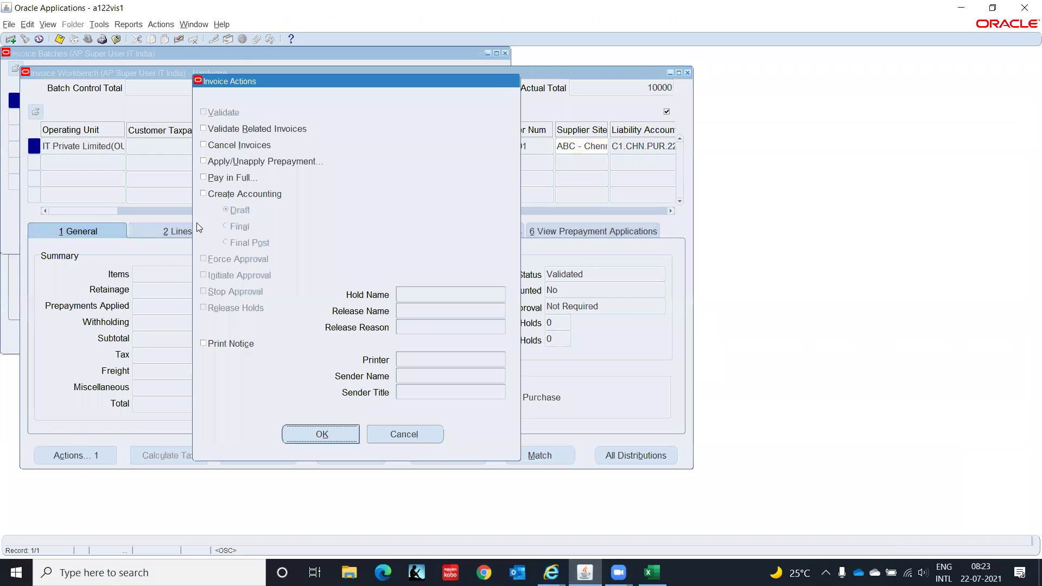
left_click(204, 194)
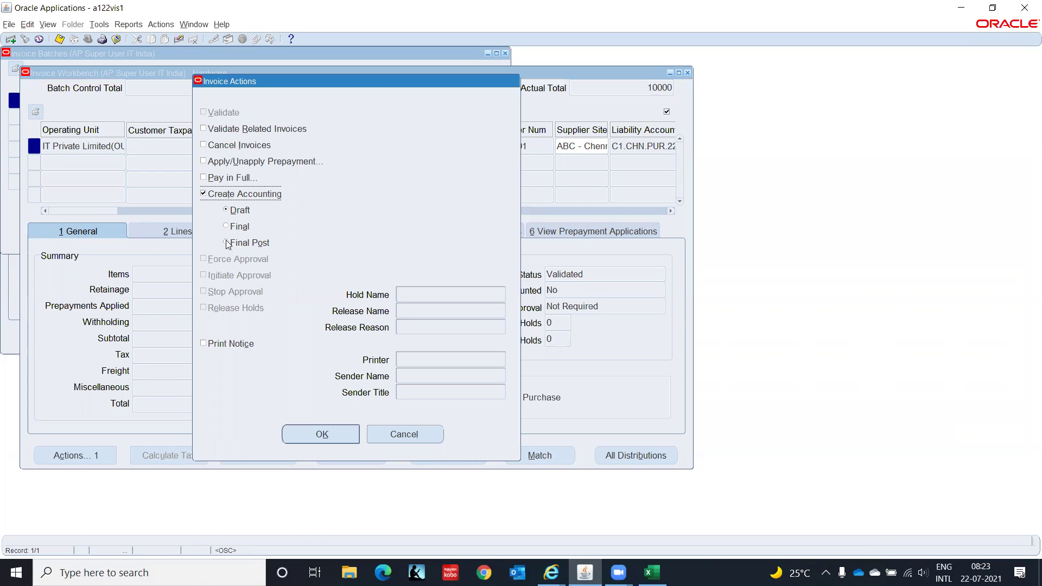
left_click(226, 227)
left_click(312, 435)
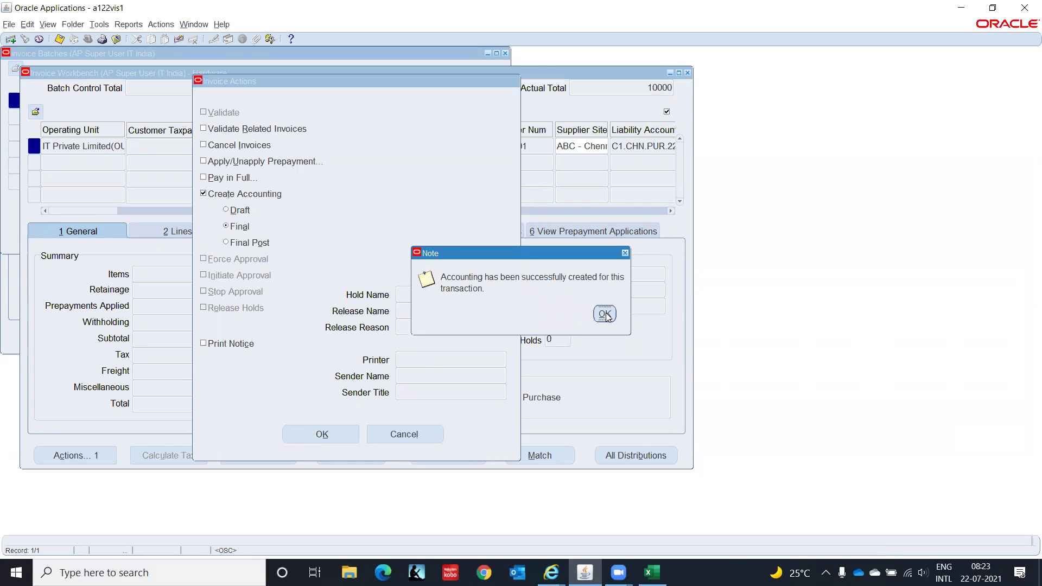
left_click(605, 314)
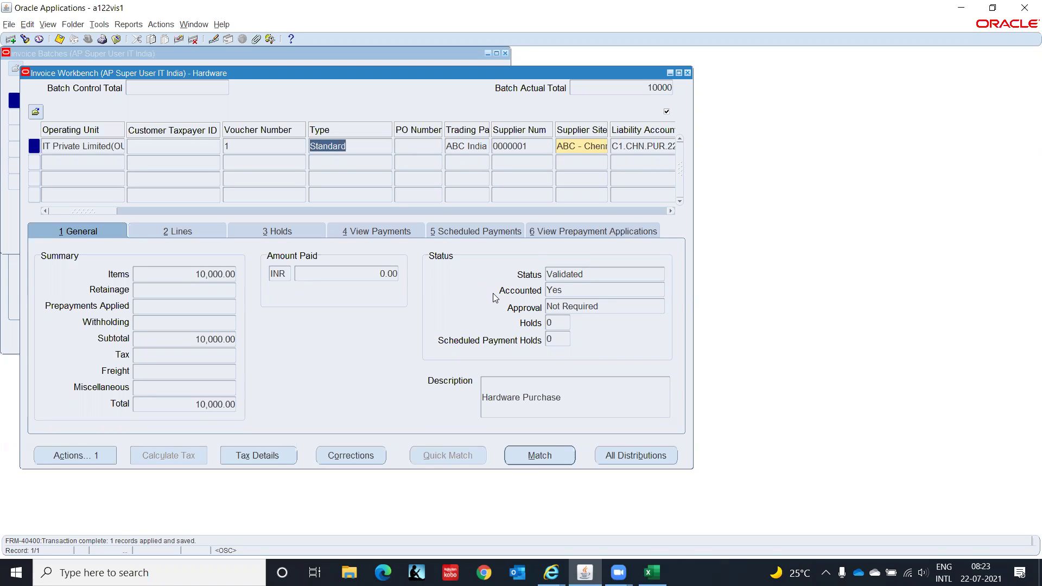
Close the invoice windows and open the sequential numbering Document Categories form from the System Administrator navigator
left_click(687, 73)
left_click(506, 54)
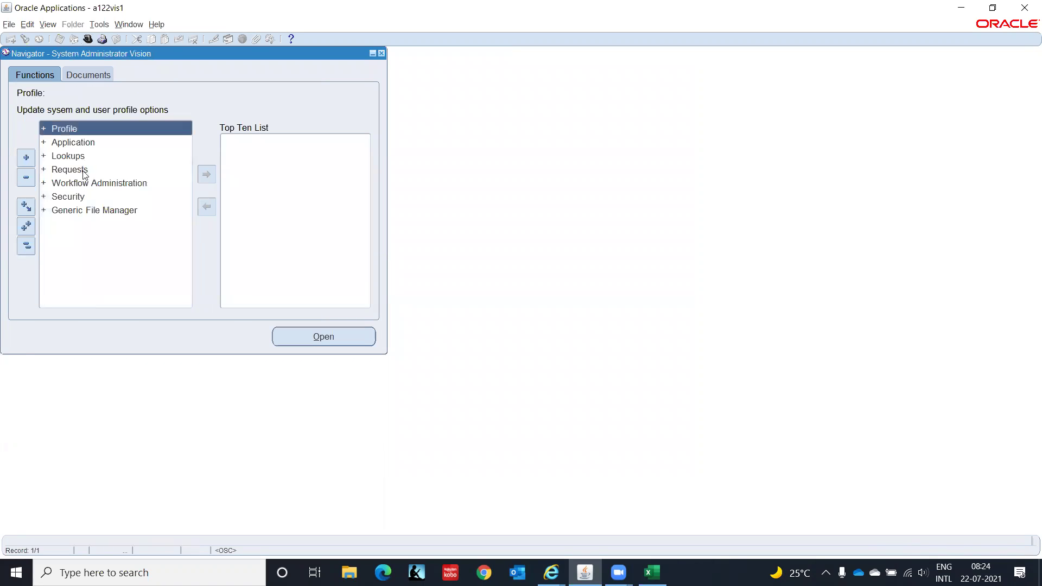
left_click(69, 142)
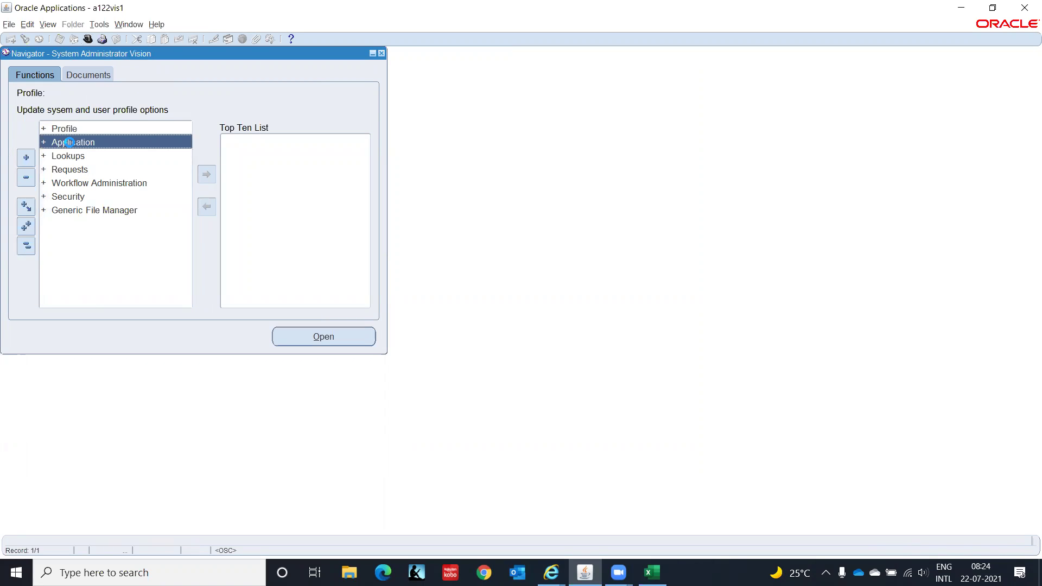
double_click(69, 142)
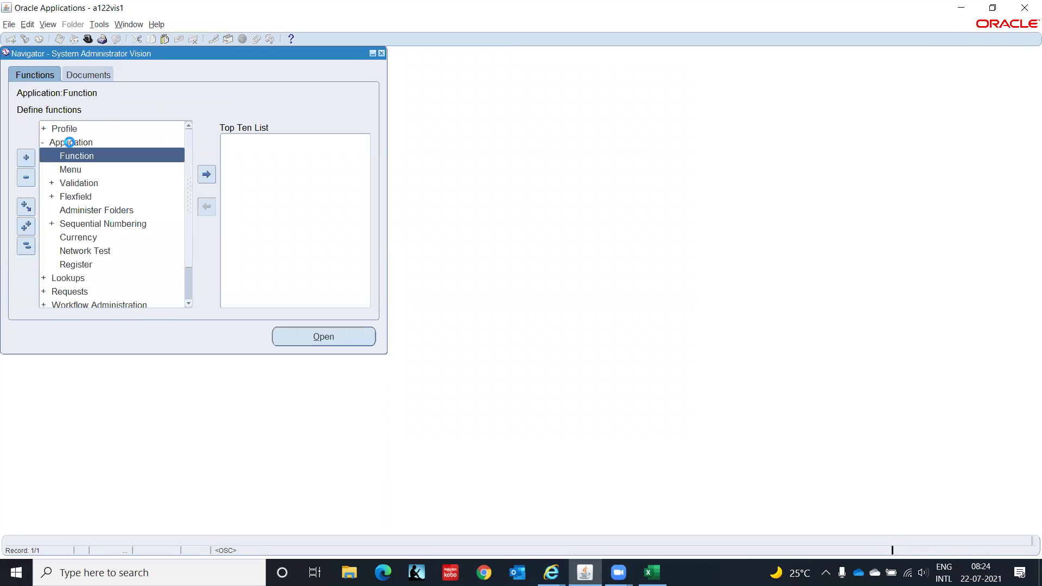
left_click(91, 219)
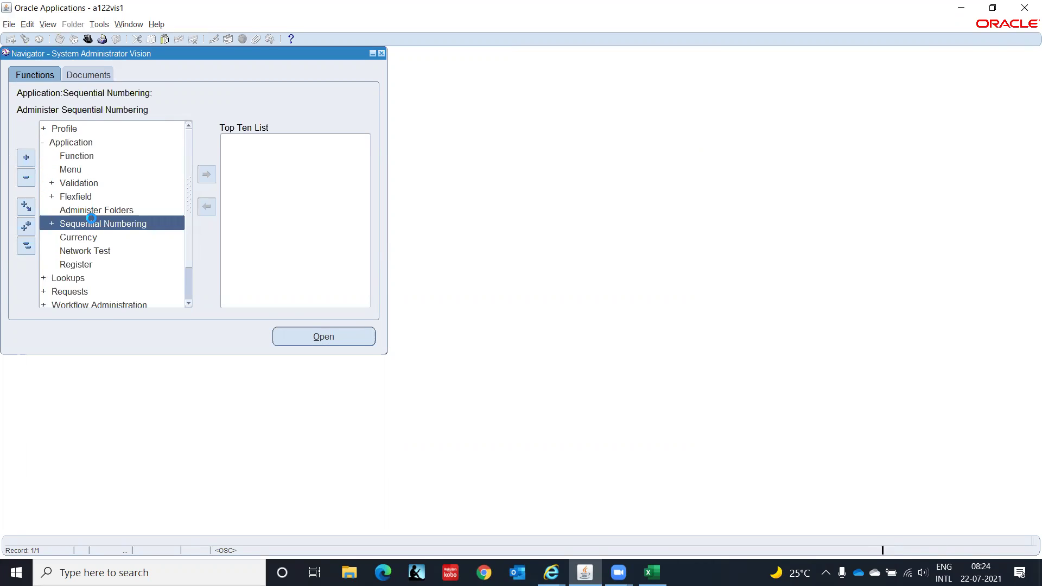
double_click(91, 220)
key("Down")
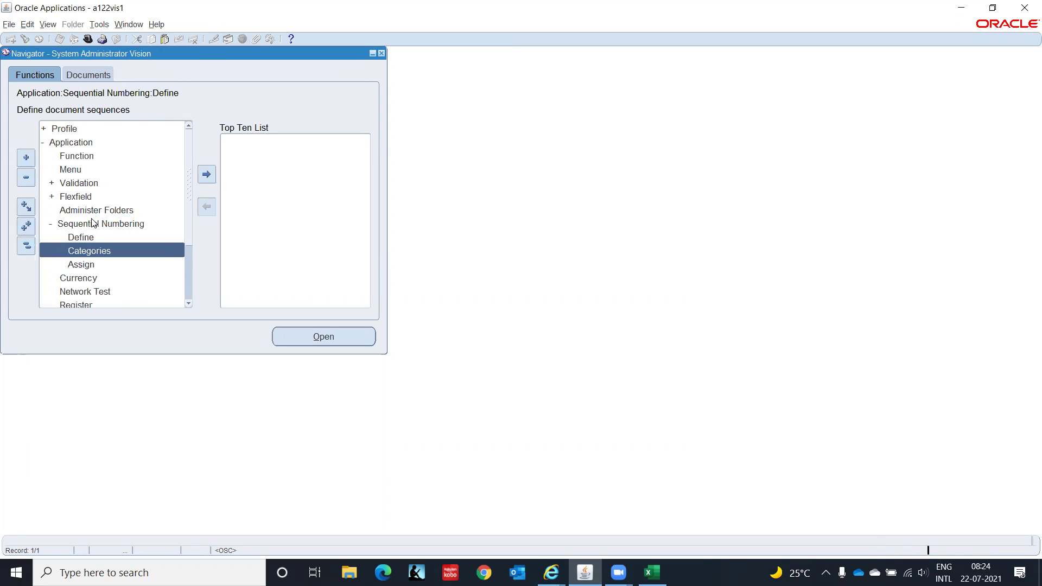
key("Return")
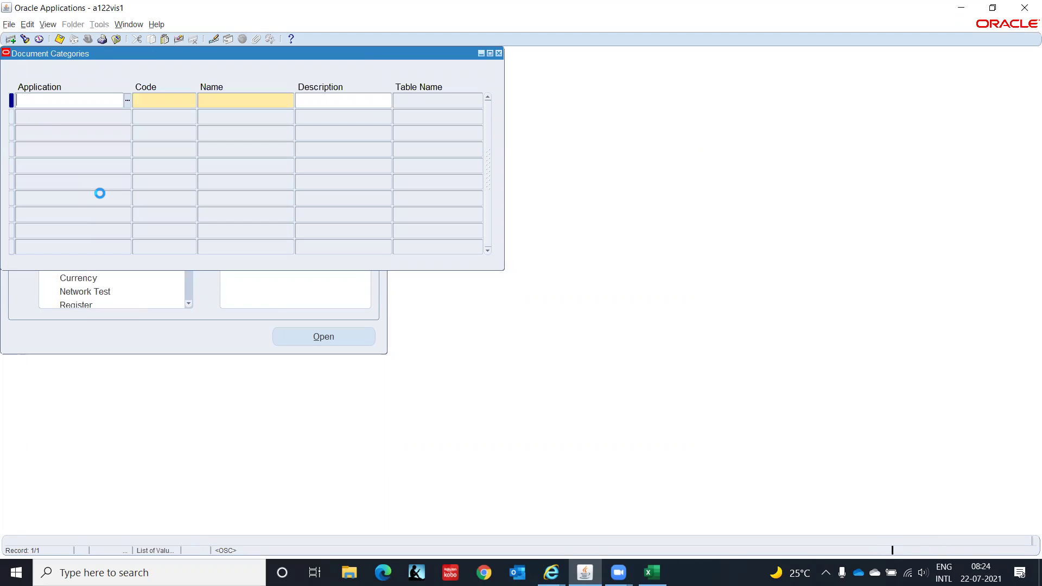
Query the document categories for applications matching Gene%, look up the Purchase Invoices category, and close the form
key("F11")
type("Gene")
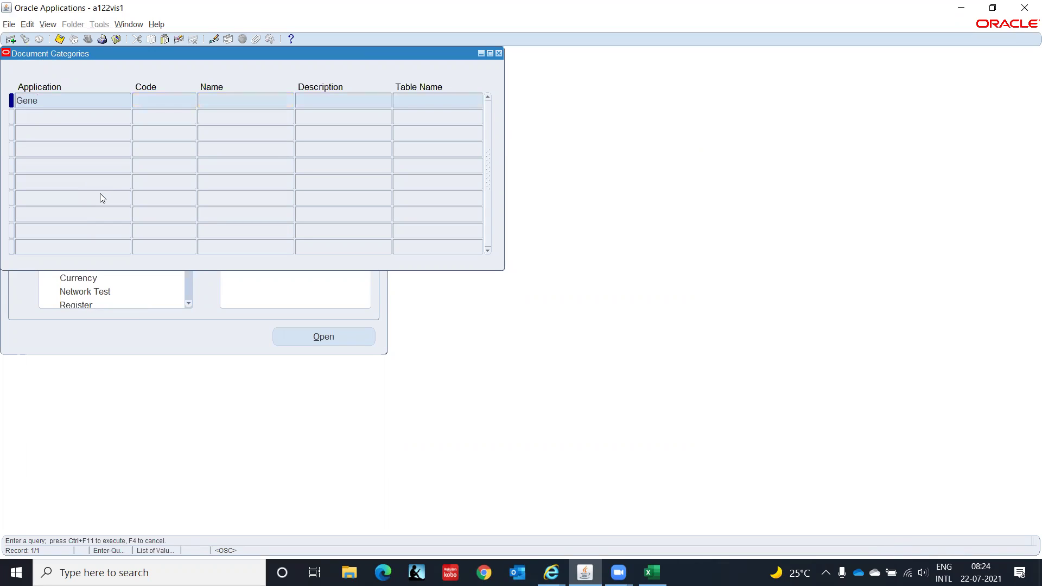
type("%")
key("ctrl+F11")
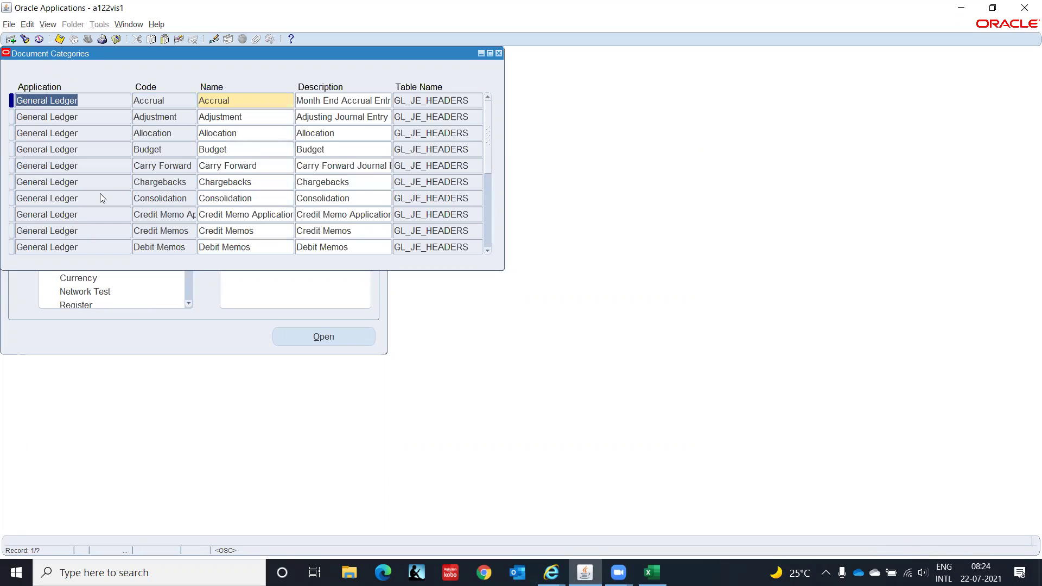
key("Page_Down")
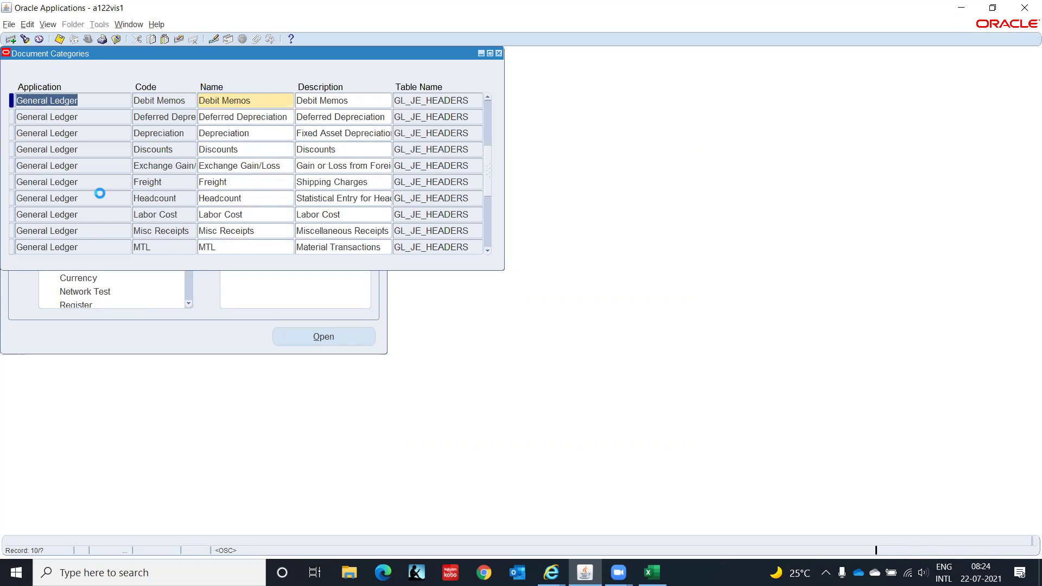
key("Page_Down")
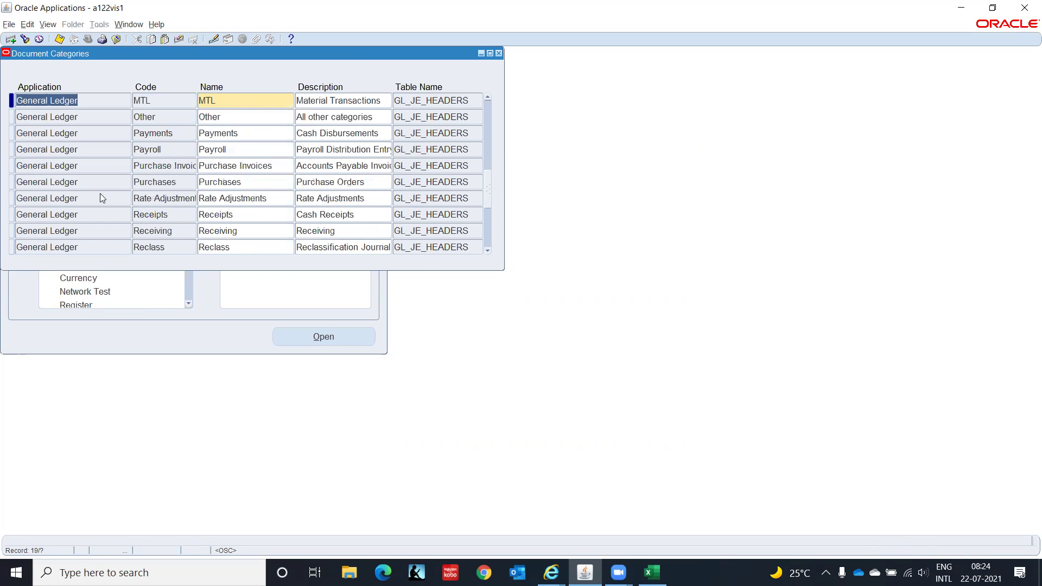
left_click(163, 166)
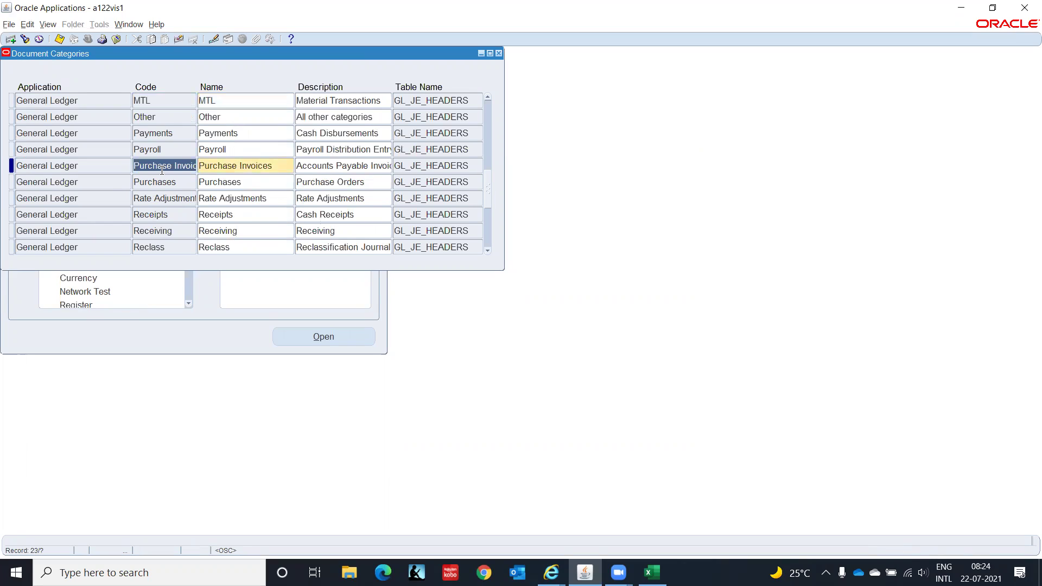
left_click(499, 53)
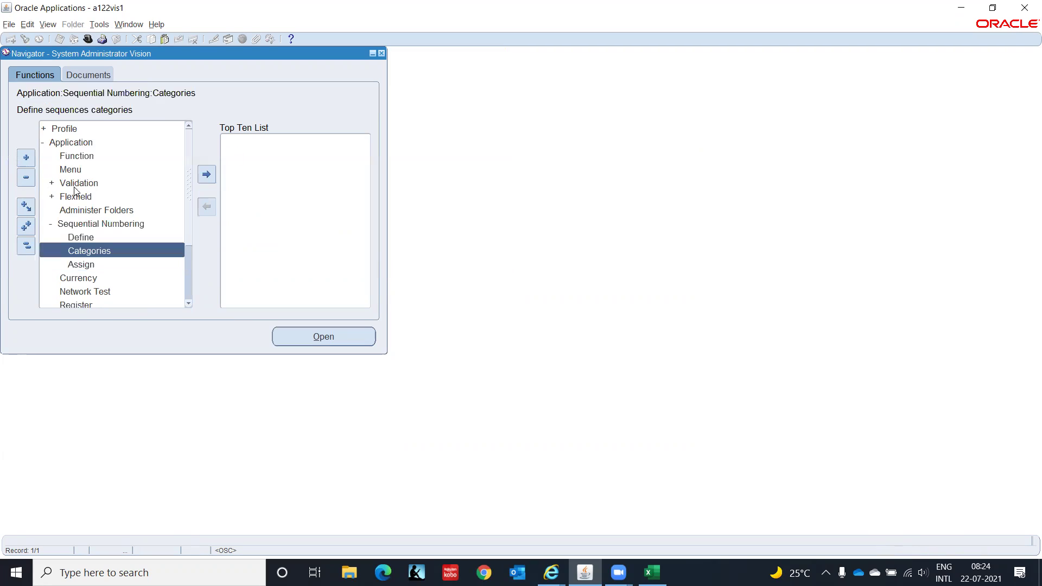
Start a new document sequence named GL-AP-INV for the General Ledger application
double_click(83, 232)
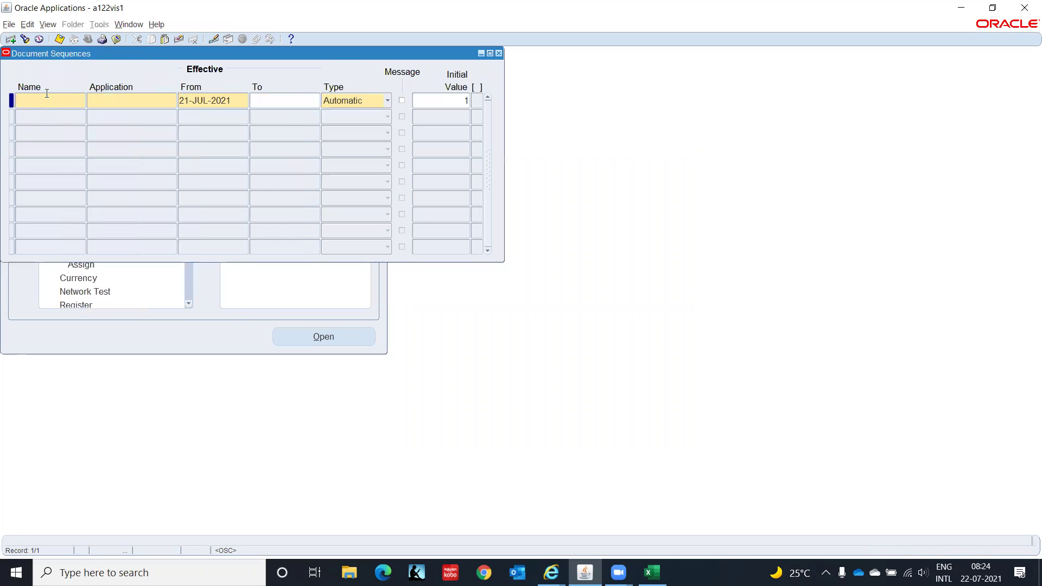
type("G")
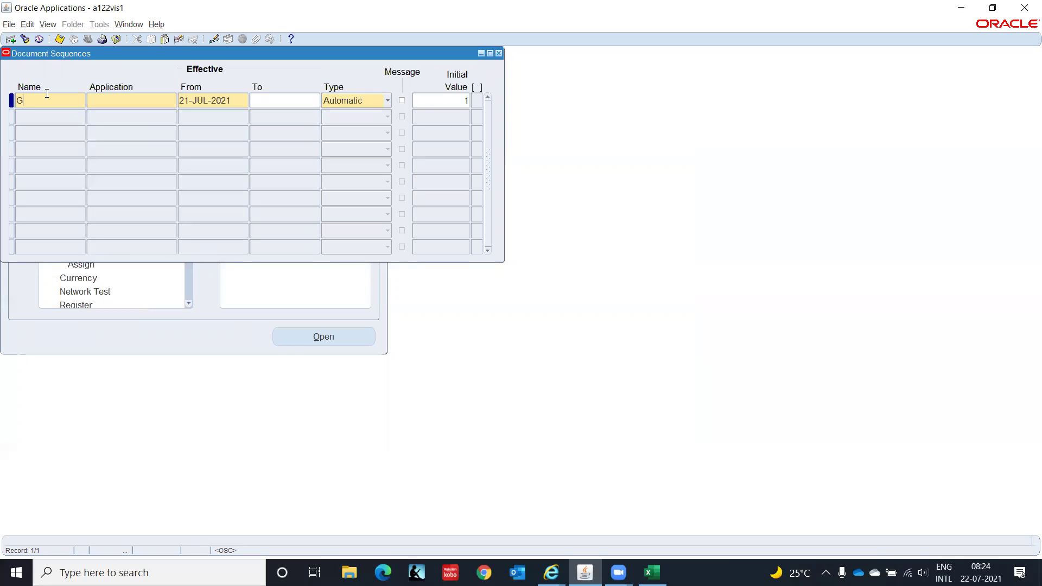
type("L-AP-INV")
key("Tab")
type("Gene")
key("Tab")
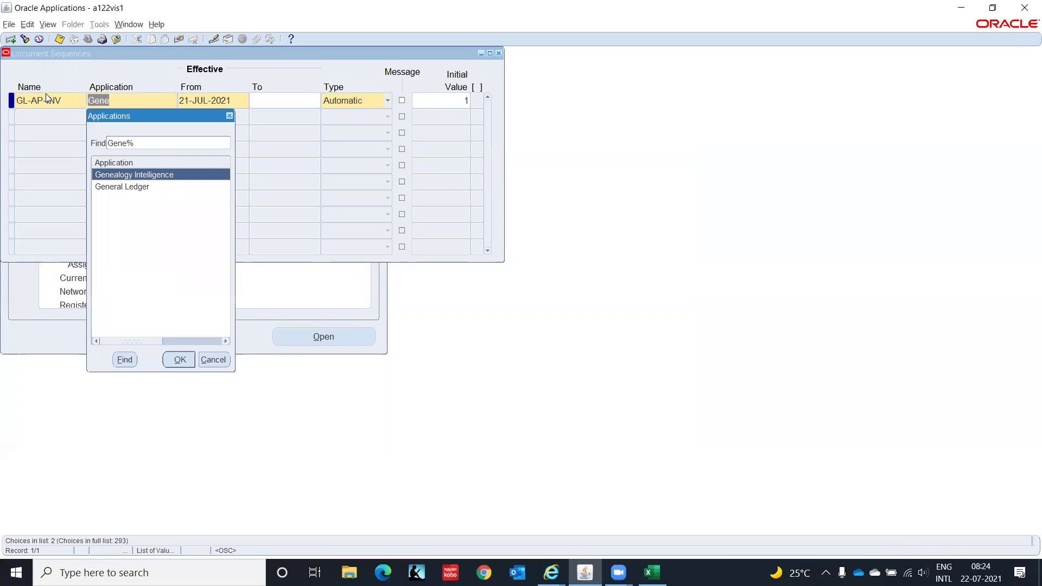
key("Down")
key("Return")
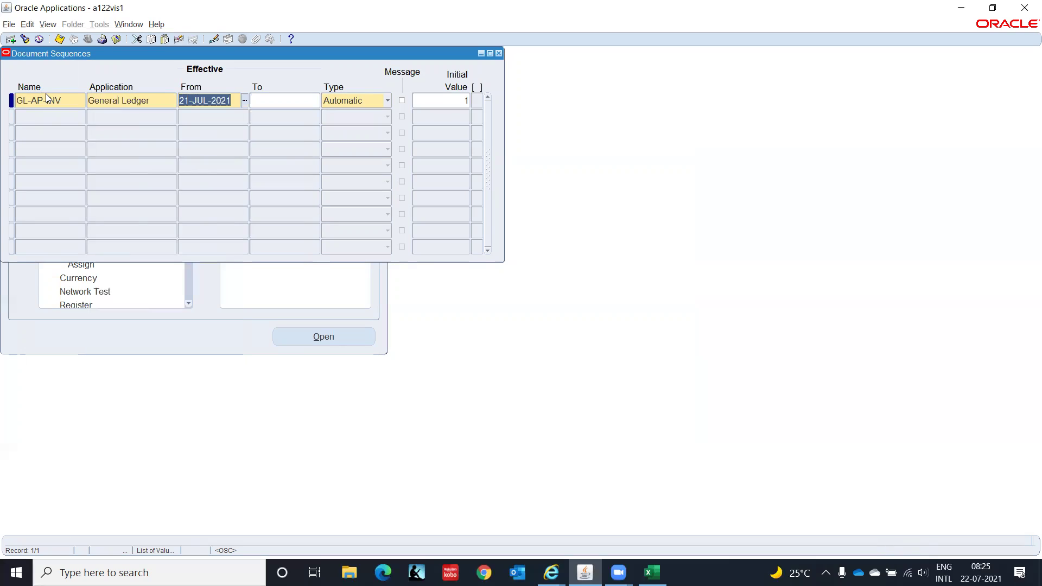
Set the sequence's effective start to 01-JAN-2021, keep its type Automatic, and rename it GL-AP-INV-A
type("01-JAN-2")
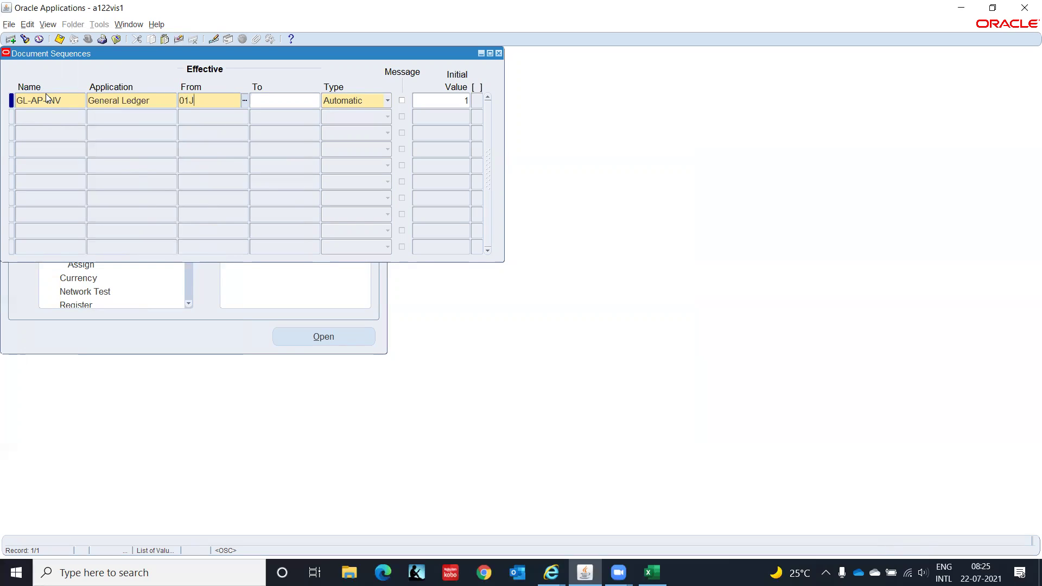
type("021")
key("Tab")
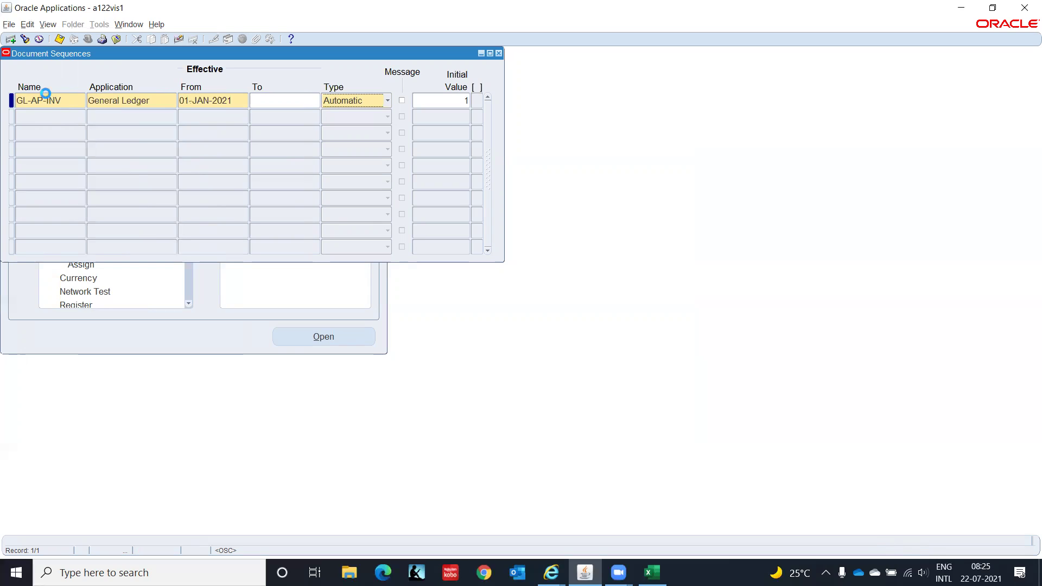
key("Tab")
key("Tab")
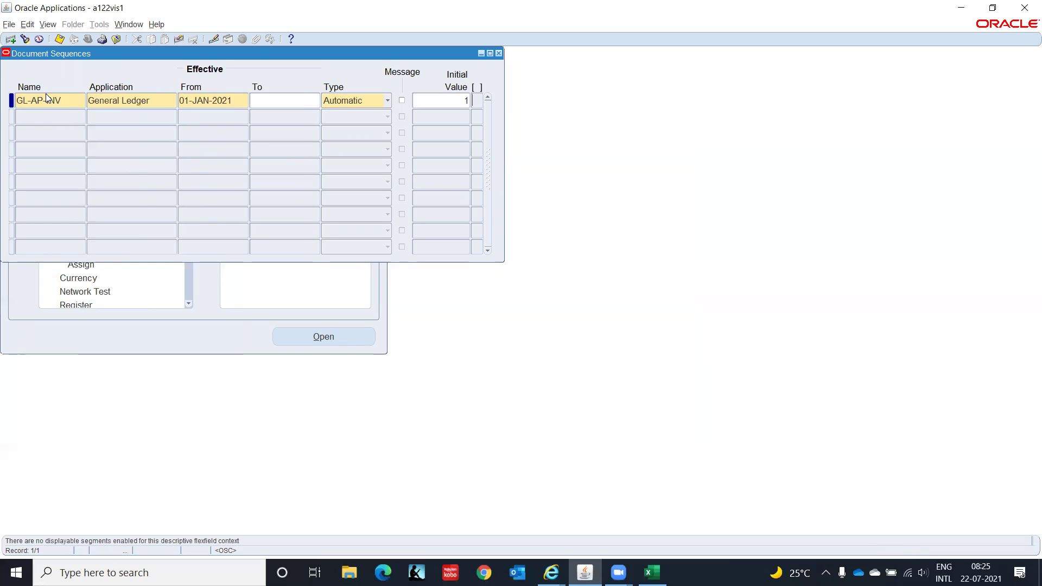
key("Tab")
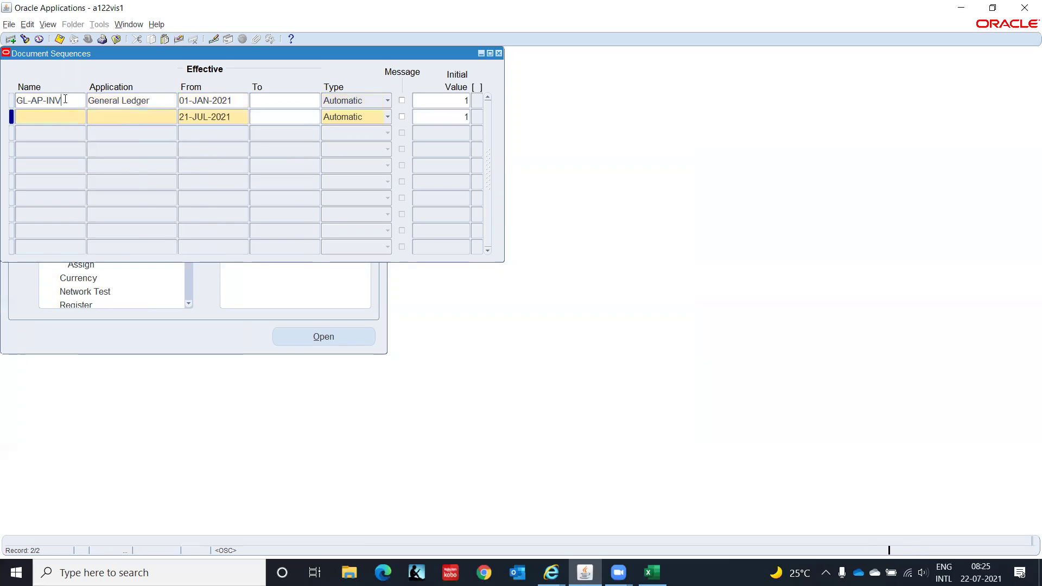
key("Up")
type("-A")
left_click(65, 117)
key("shift+F5")
key("End")
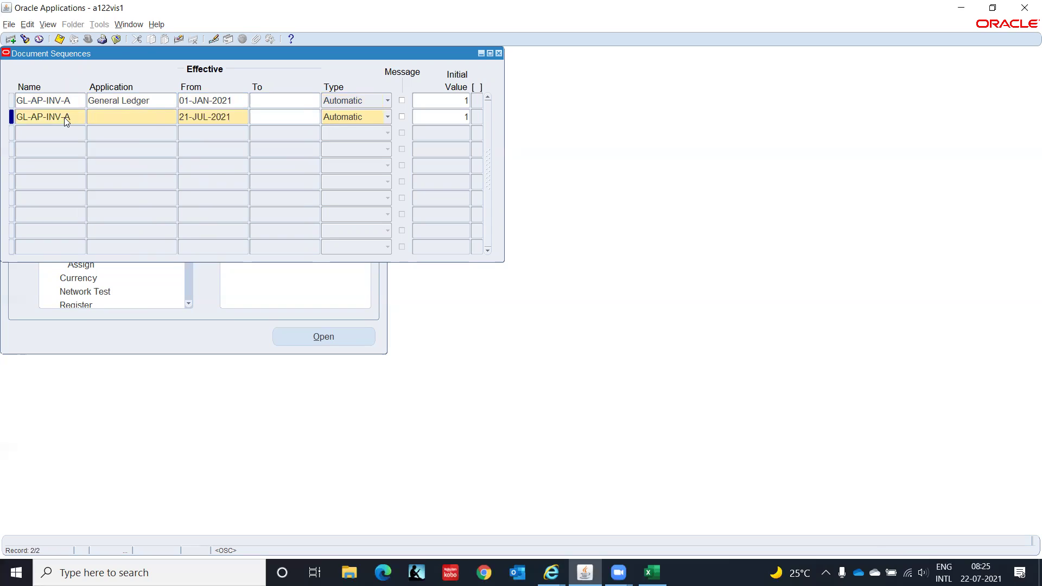
type("M")
key("Tab")
left_click(64, 118)
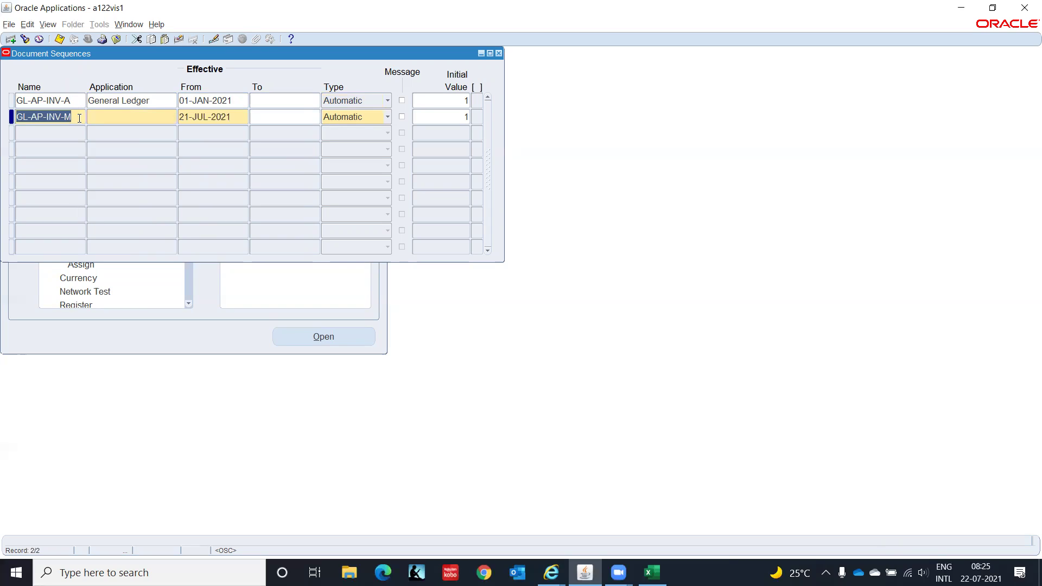
left_click(179, 41)
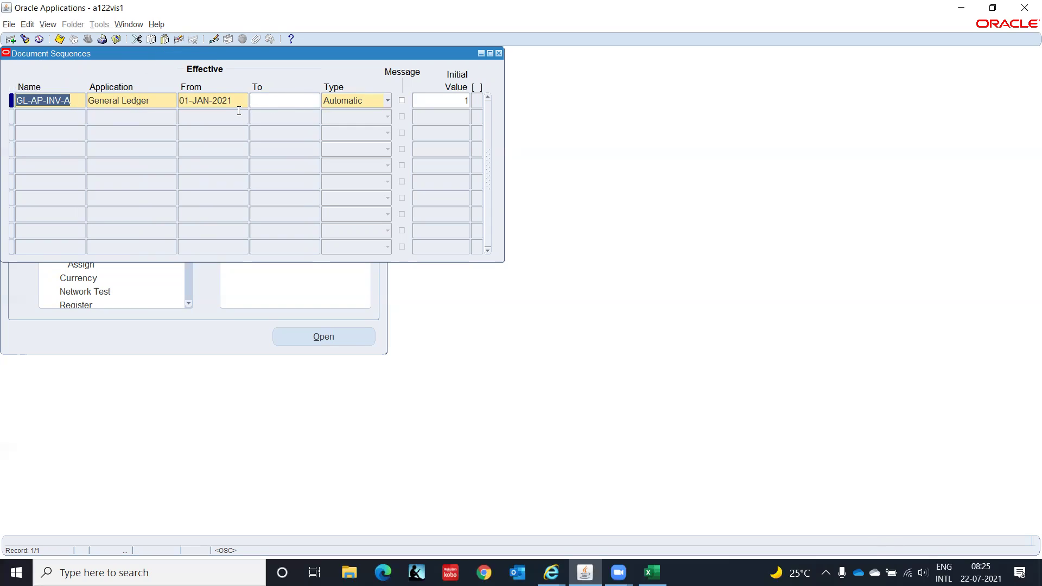
Save and close the document sequence, and open the Sequence Assignments form
key("ctrl+s")
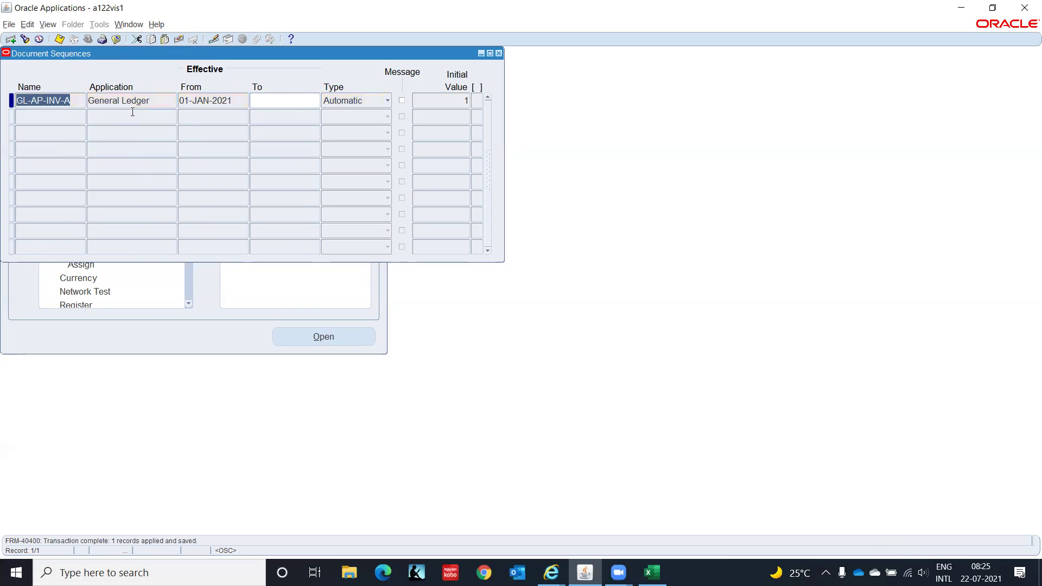
left_click(498, 53)
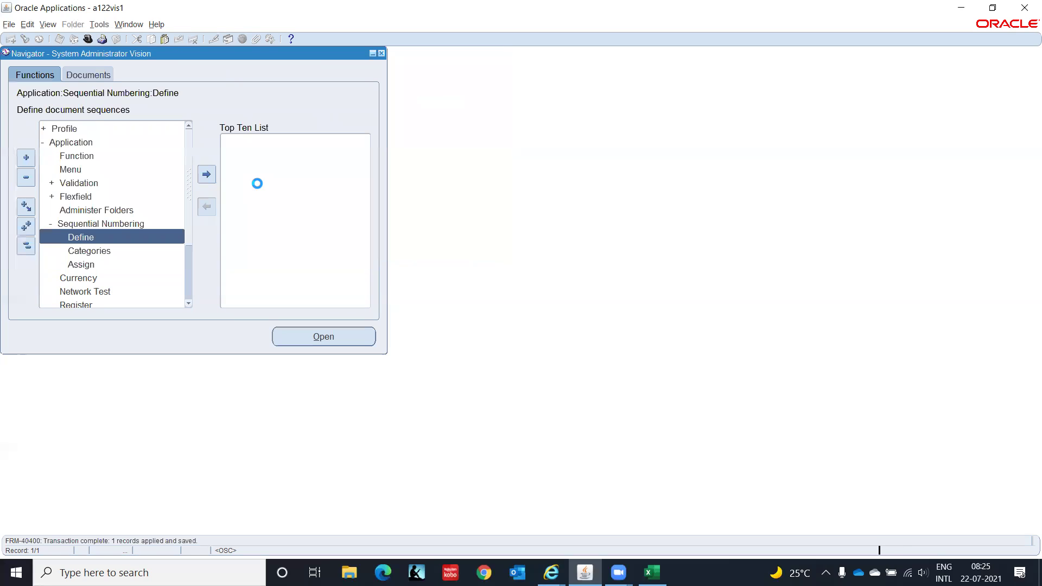
left_click(97, 263)
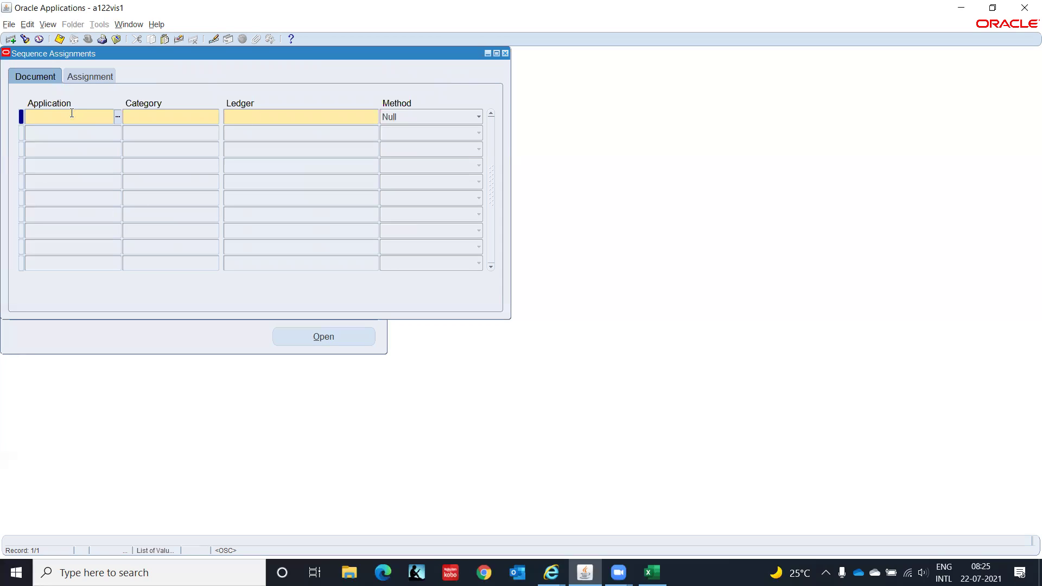
Begin a sequence assignment for the General Ledger application with the Purchase Invoices category
type("Gene")
key("Tab")
key("Down")
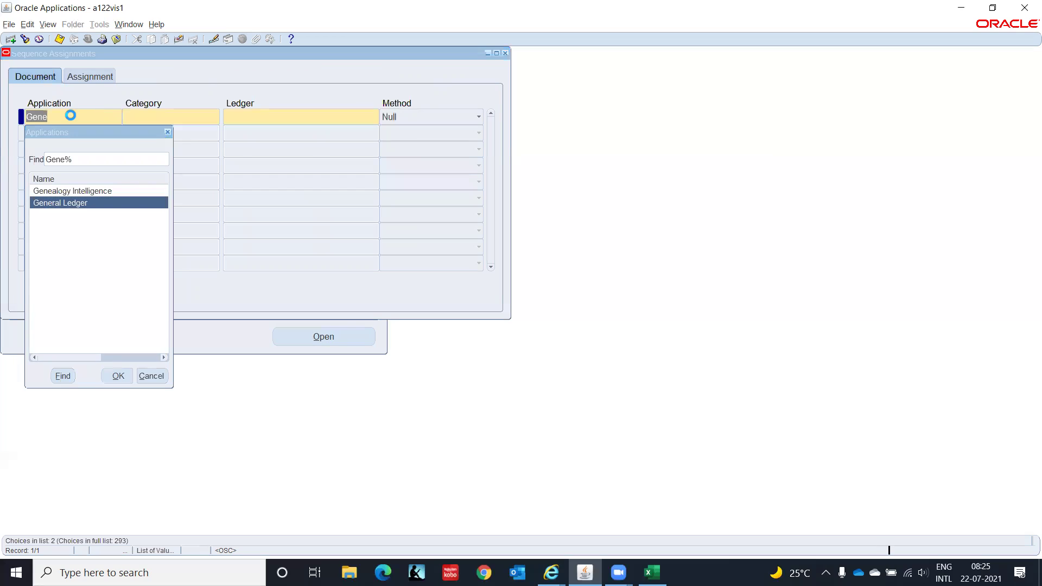
key("Return")
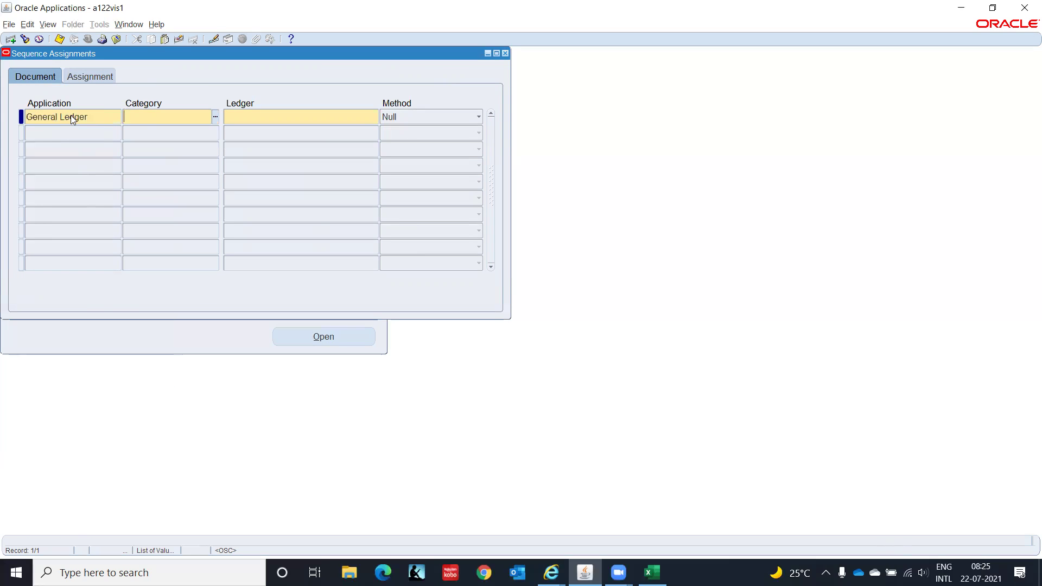
type("Pur")
key("Tab")
key("Down")
key("Down")
key("Down")
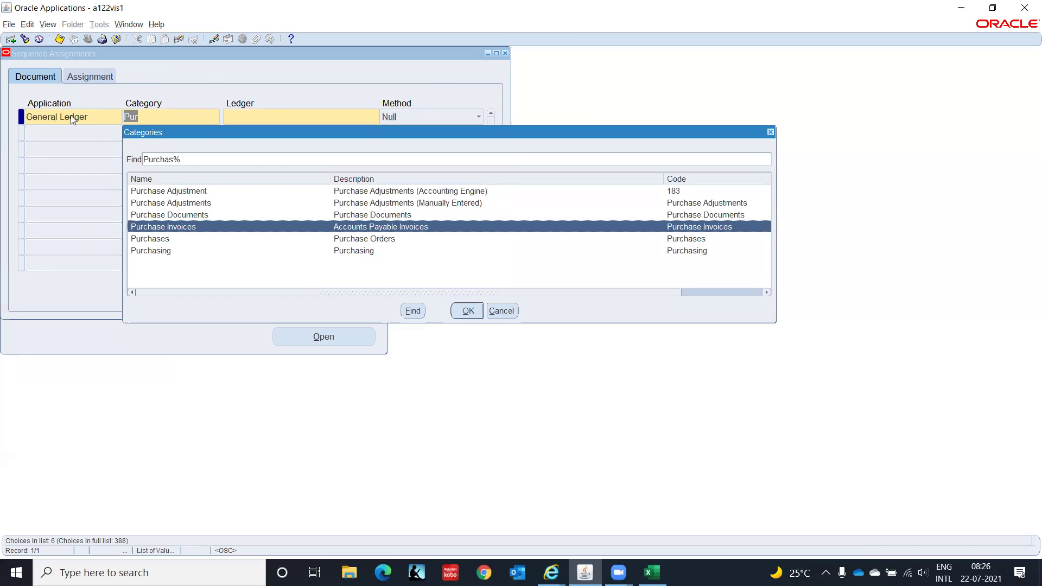
key("Return")
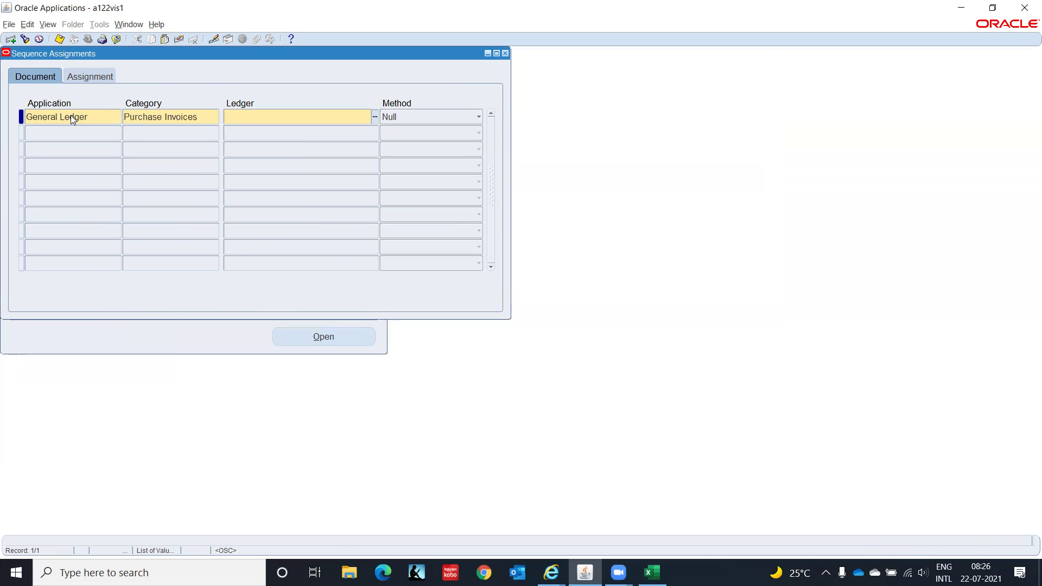
Set the assignment's ledger to IT INDIA LEDGER(INR) and its method to Automatic
type("IT In")
key("Tab")
key("Return")
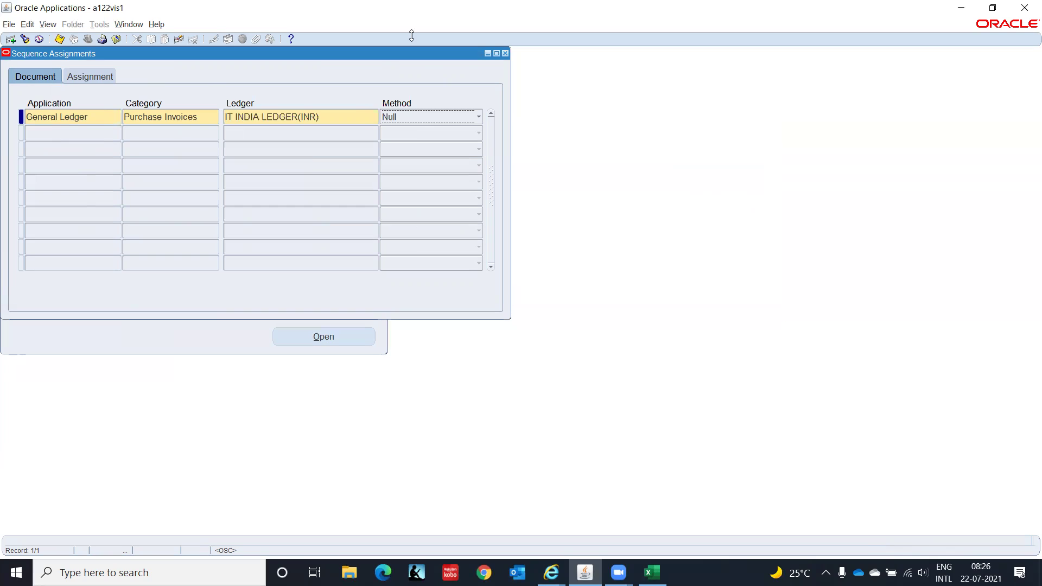
left_click(439, 117)
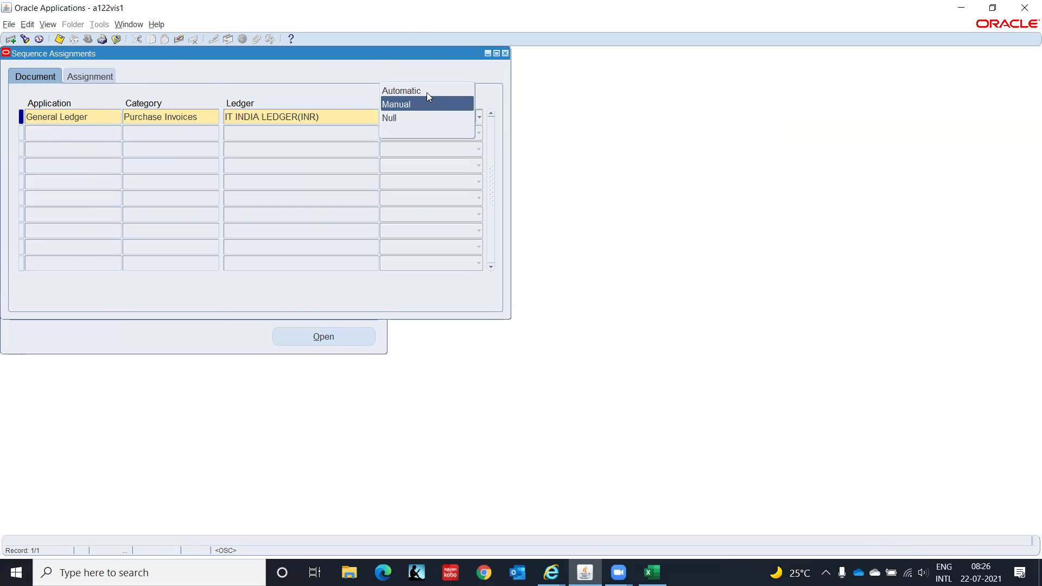
left_click(425, 90)
key("Tab")
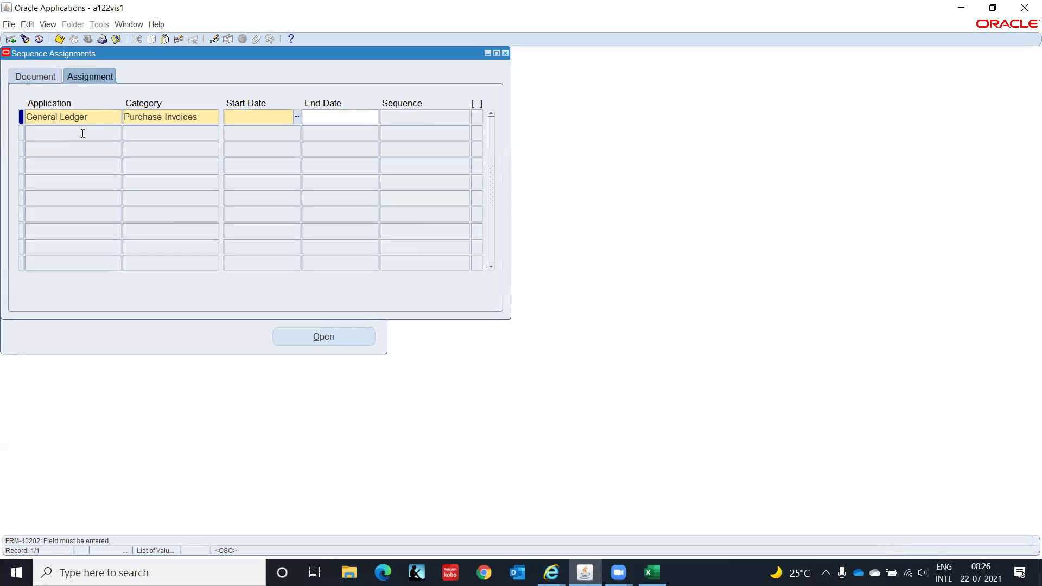
Give the Purchase Invoices assignment a start date of 01-JAN-2021 and the newly defined General Ledger invoice sequence
type("01-JAN-2021")
key("Tab")
key("Tab")
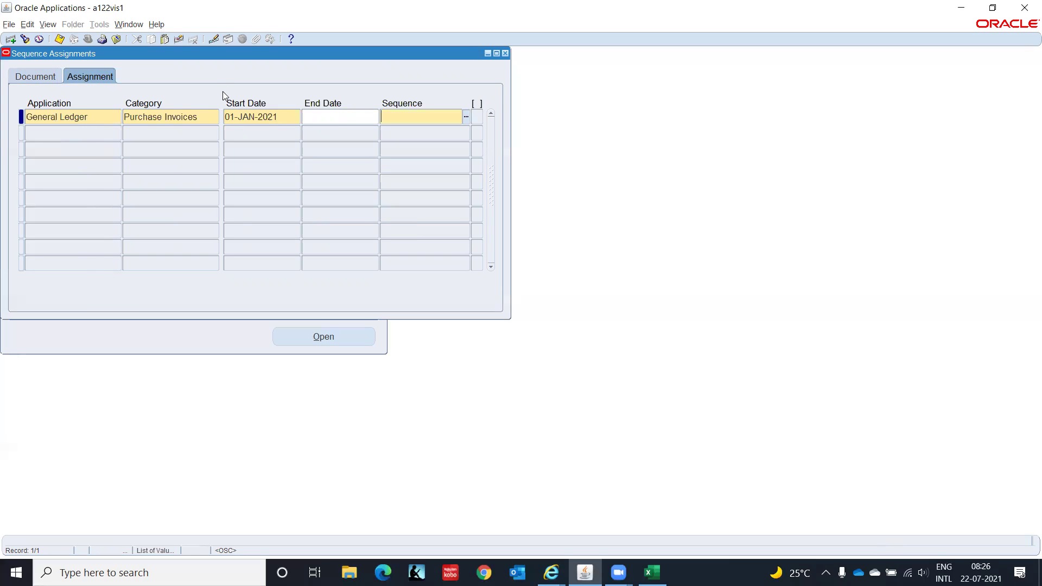
type("GL-")
key("Down")
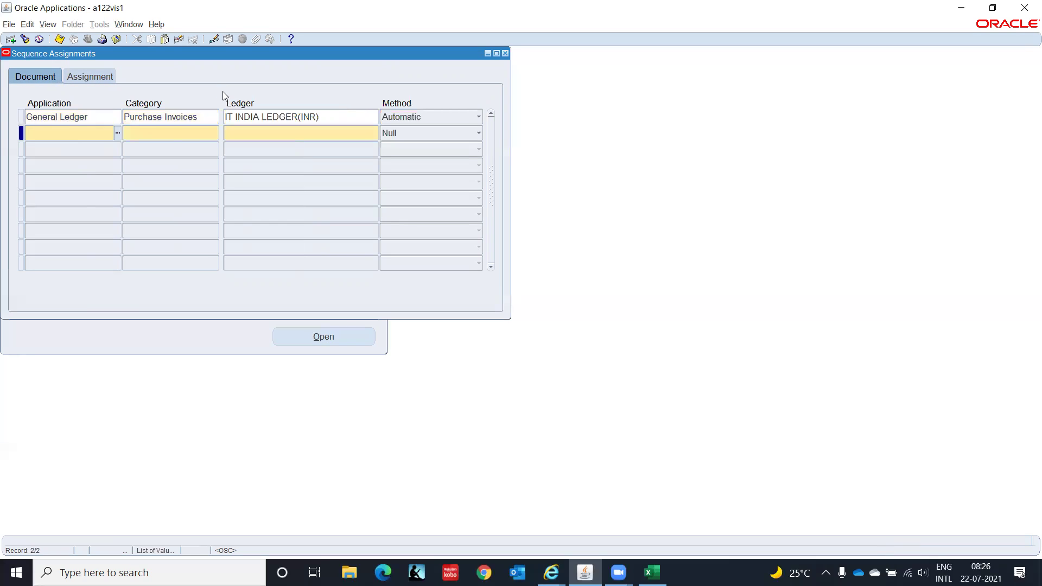
Begin a second sequence assignment for the General Ledger application with the Purchase Invoices category
left_click(99, 76)
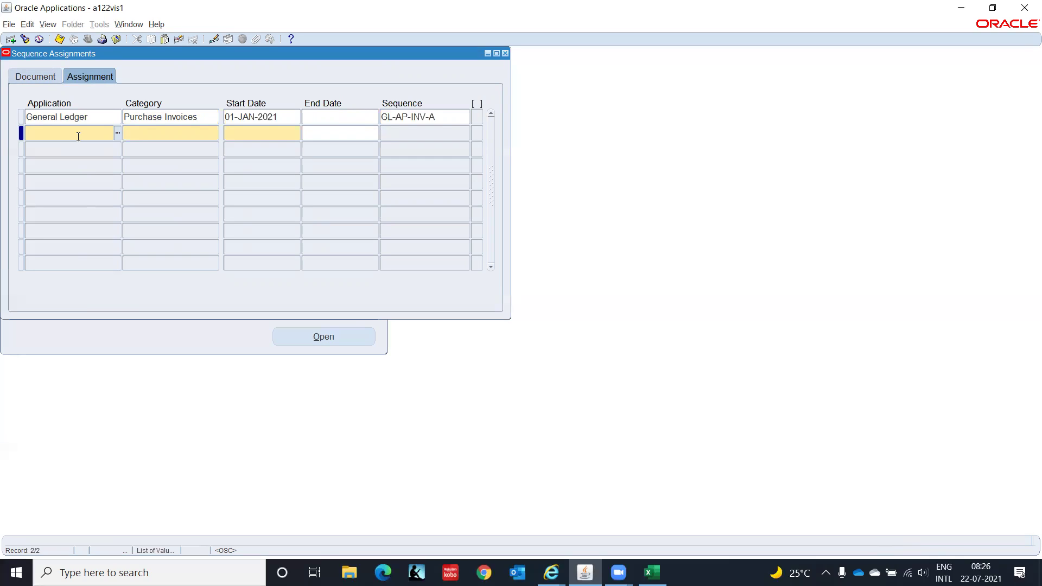
type("General Ledger")
key("Tab")
key("shift+F5")
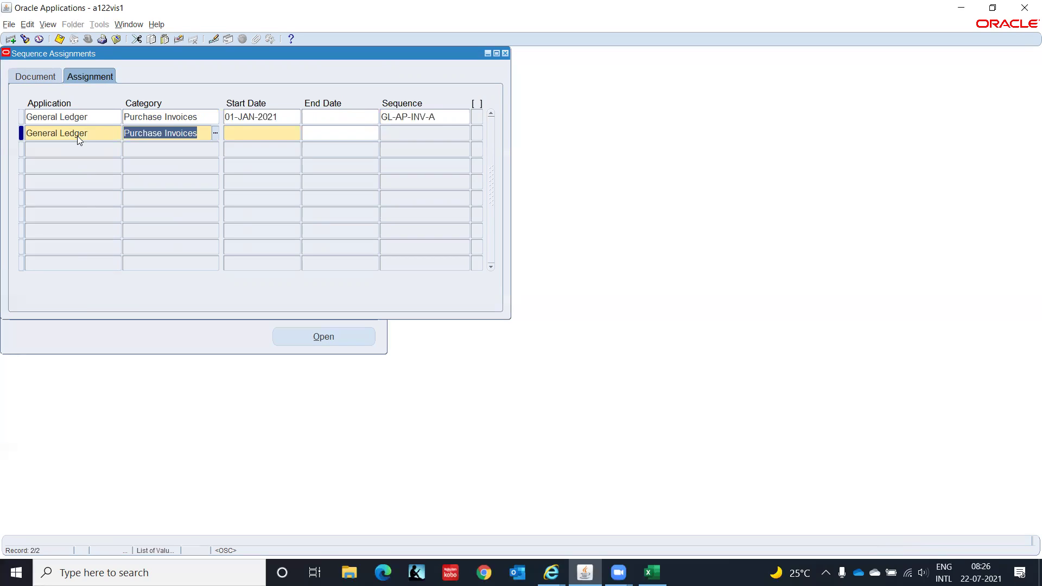
Set the second assignment's ledger to IT INDIA LEDGER(INR)(USD) and its method to Automatic
key("Tab")
type("IT In")
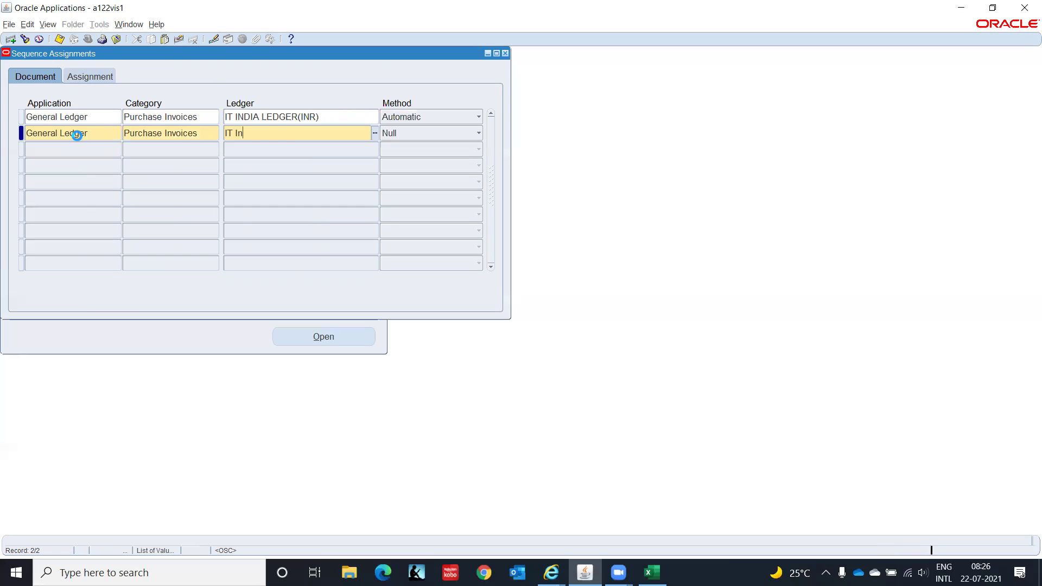
key("Down")
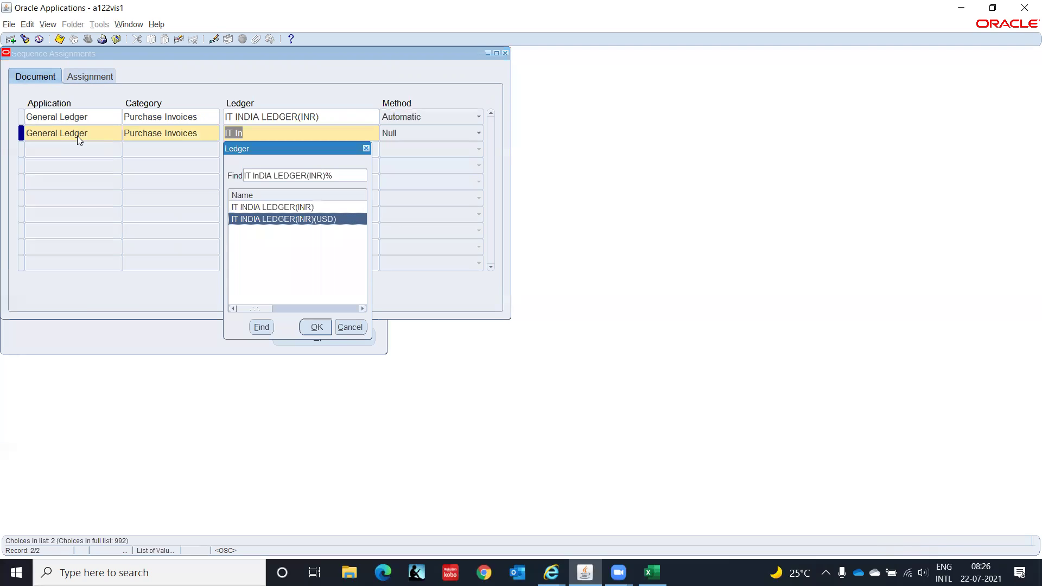
key("Return")
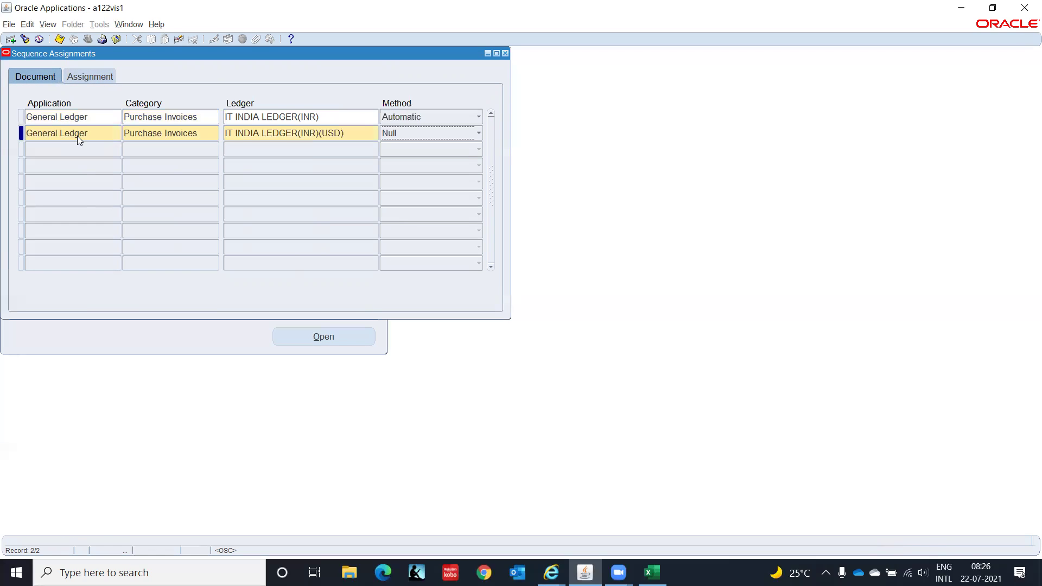
key("m")
key("a")
Give the second assignment a start date of 01-JAN-2021 and the sequence GL-AP-INV-A, and save both assignments
key("Tab")
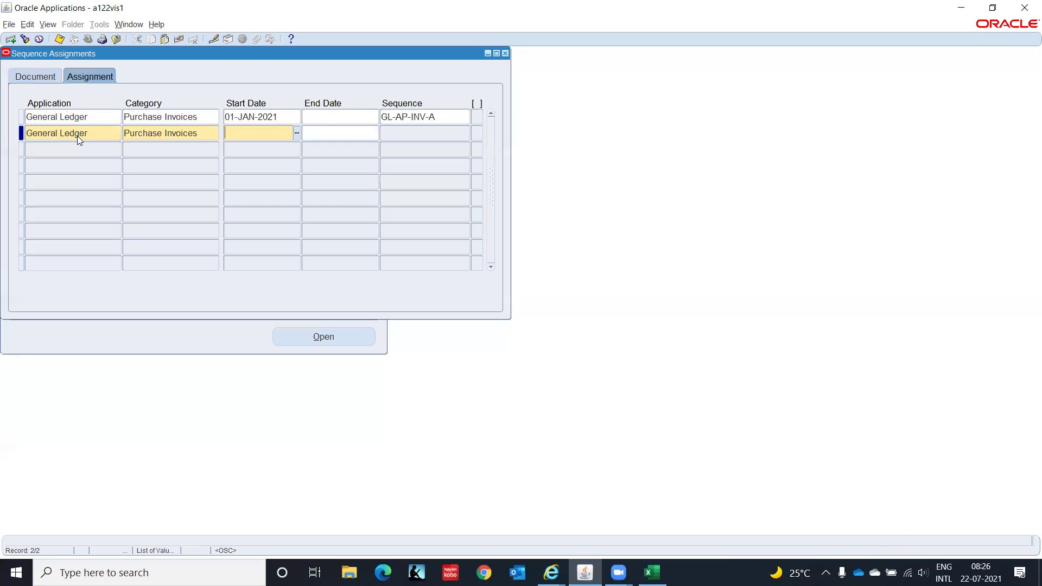
key("shift+F5")
key("Tab")
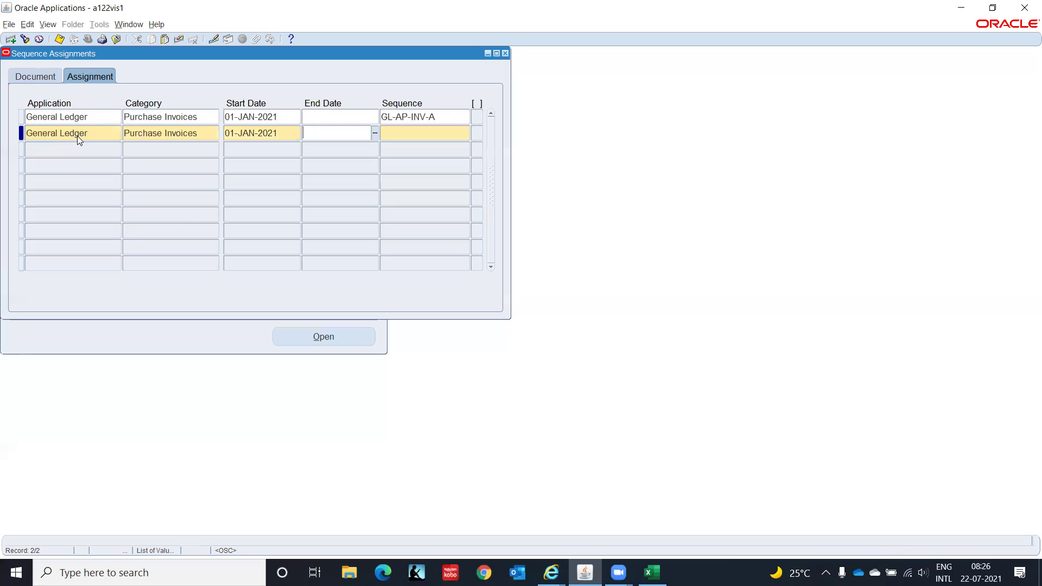
key("Tab")
key("shift+F5")
key("ctrl+s")
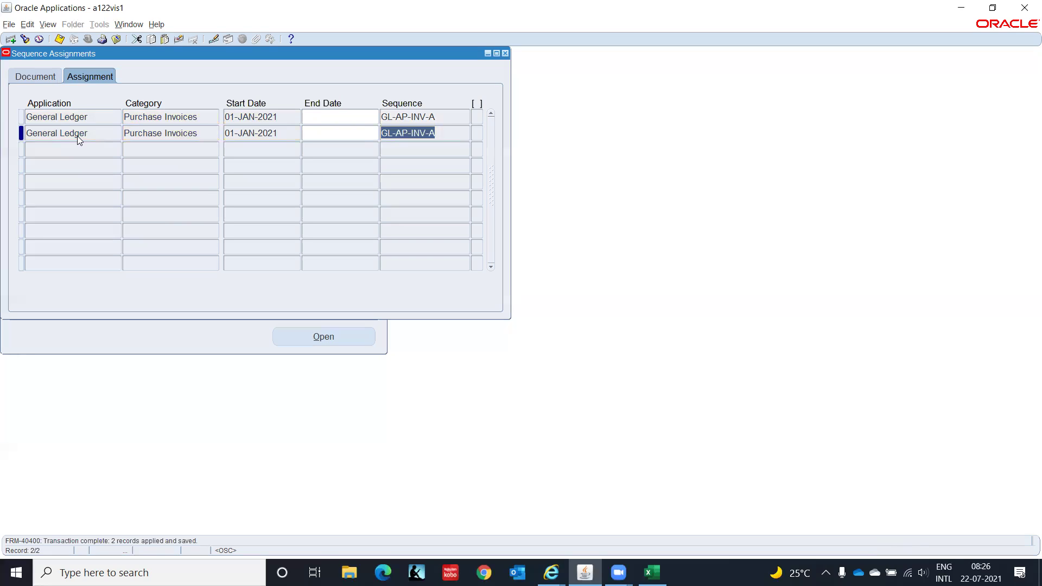
left_click(43, 79)
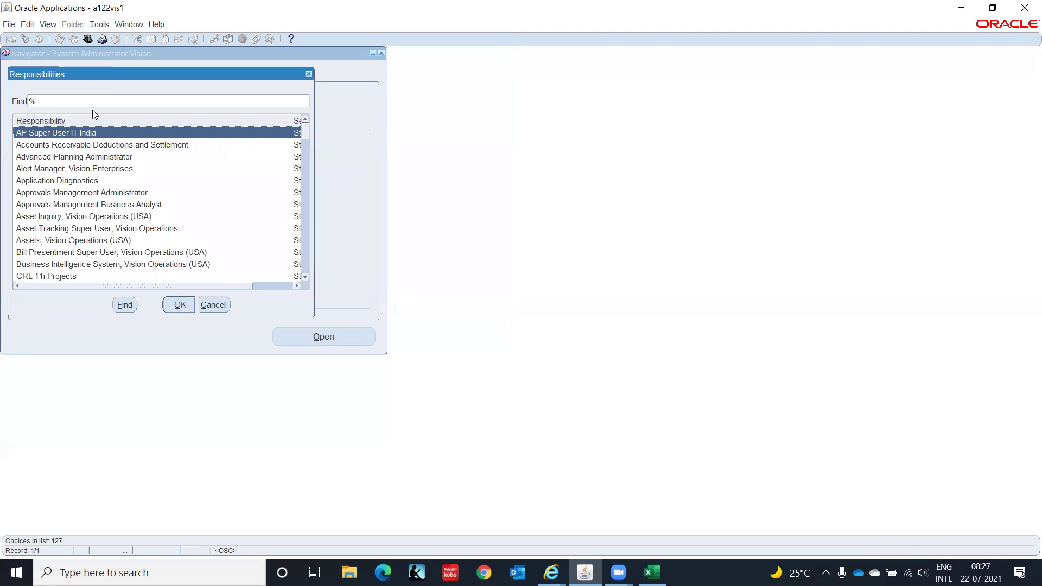
Switch to the AP Super User IT India responsibility and query the Hardware invoice batch to open its invoices
key("Return")
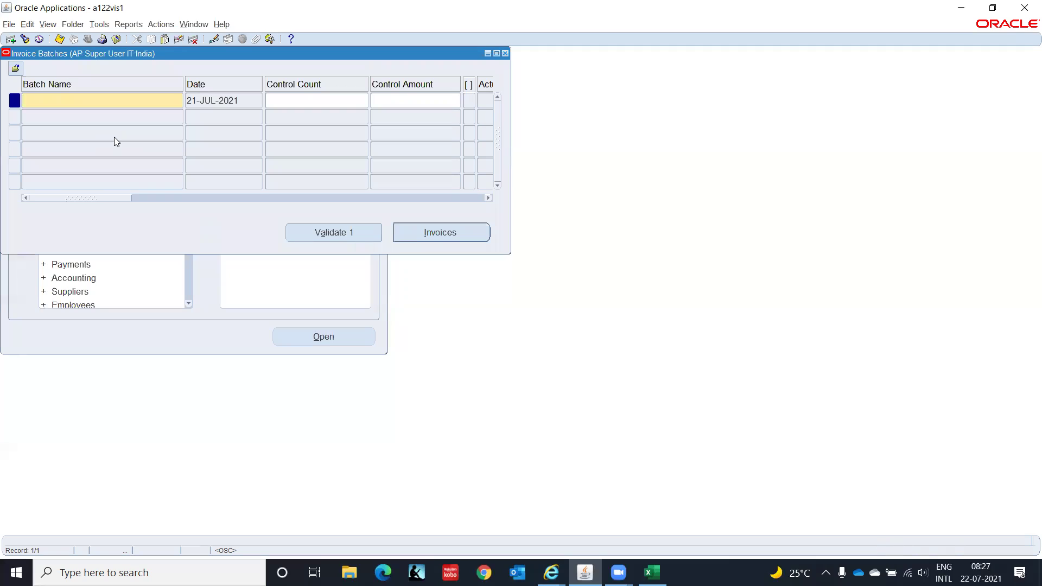
key("F11")
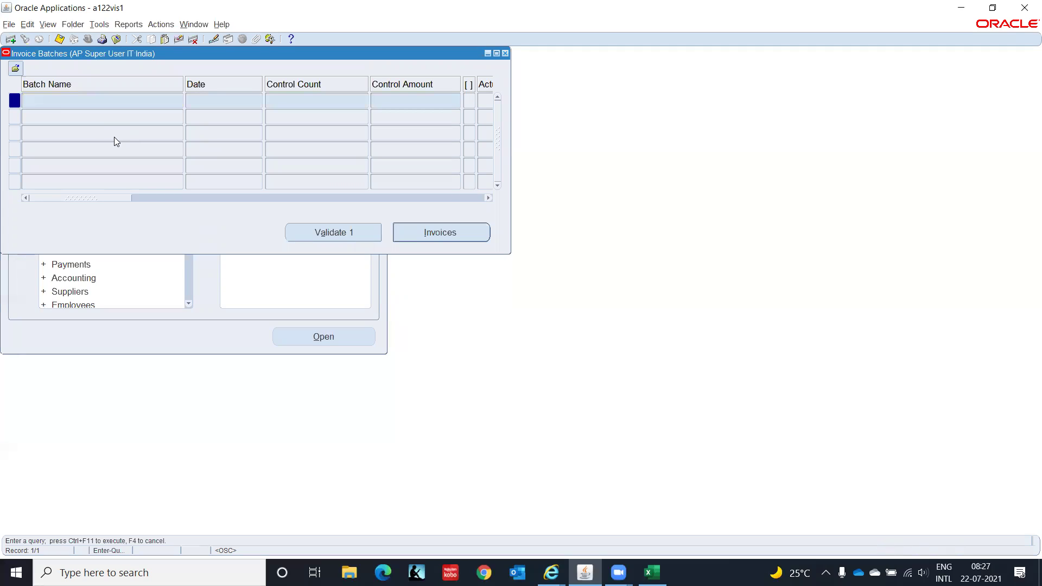
type("Hardware")
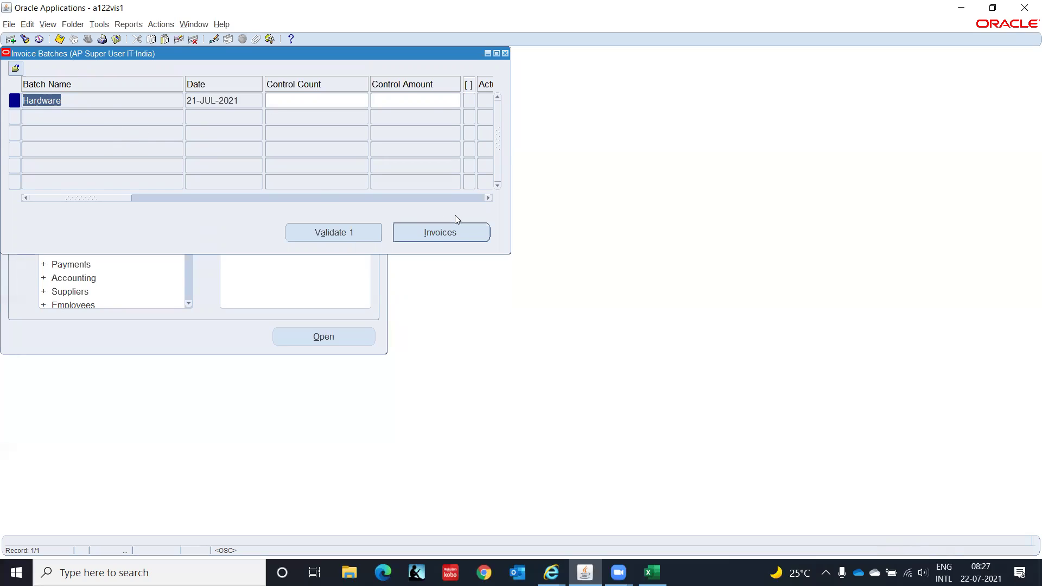
left_click(455, 230)
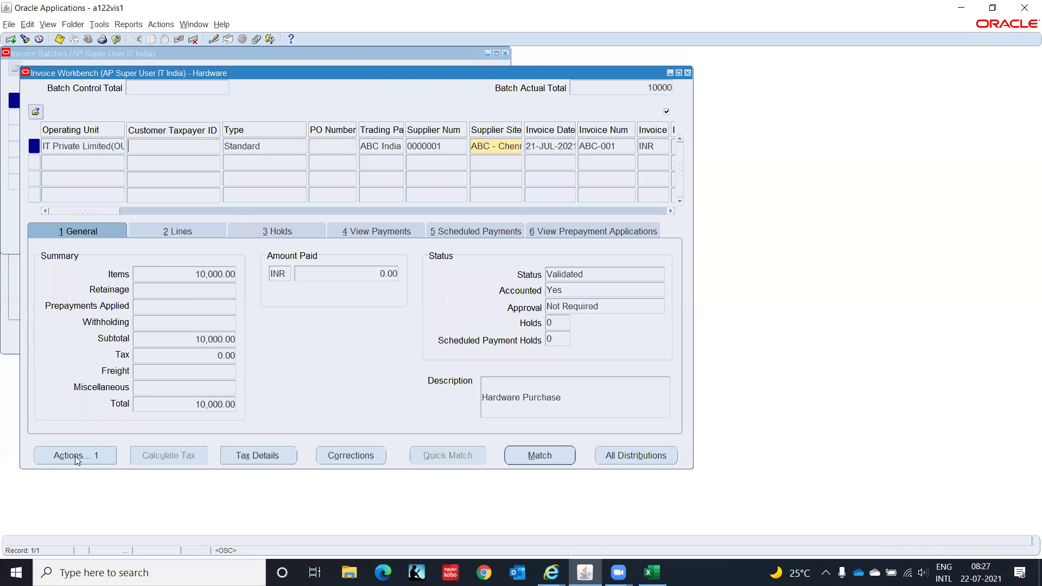
Check which invoice actions are available for invoice ABC-001, and close the invoice and batch windows
left_click(75, 456)
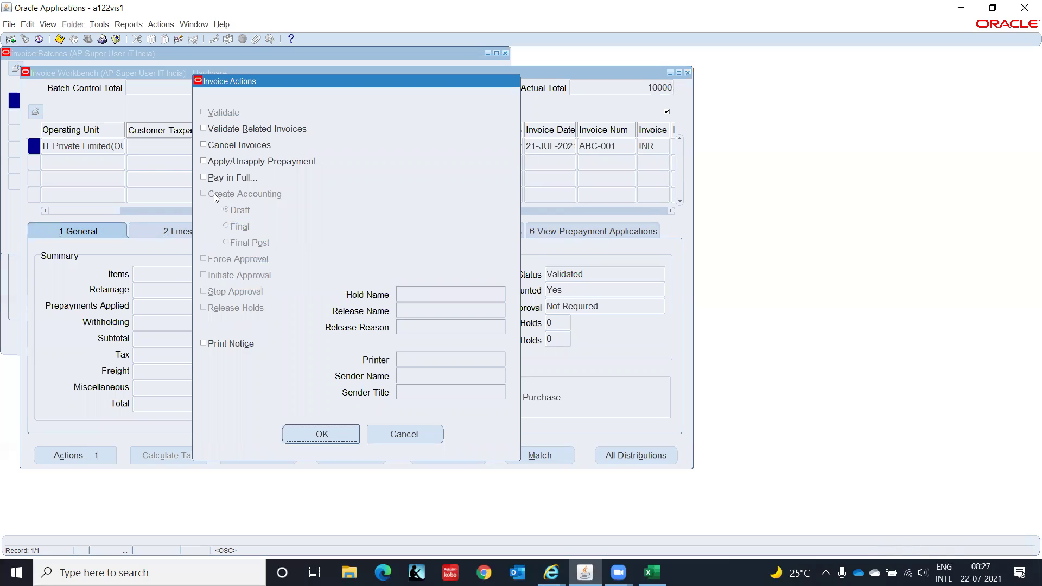
left_click(406, 438)
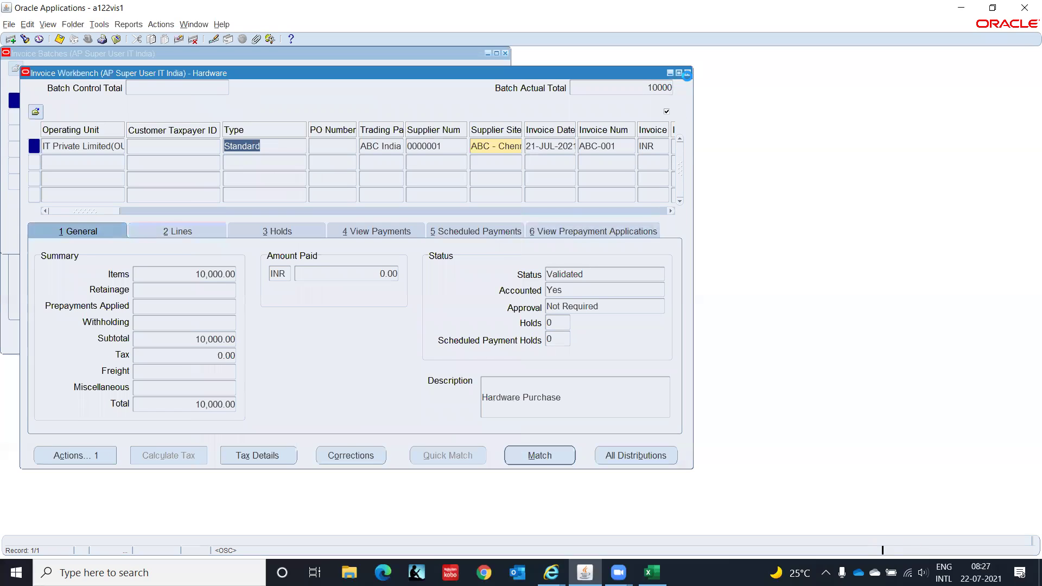
left_click(687, 73)
left_click(506, 53)
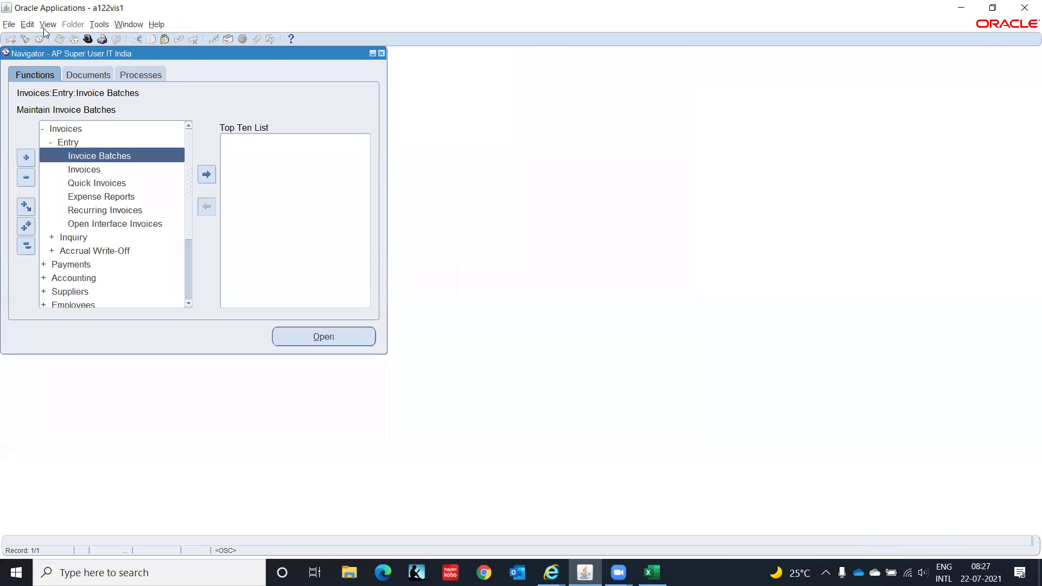
Start a new single request for the Transfer Journal Entries to GL program
left_click(48, 24)
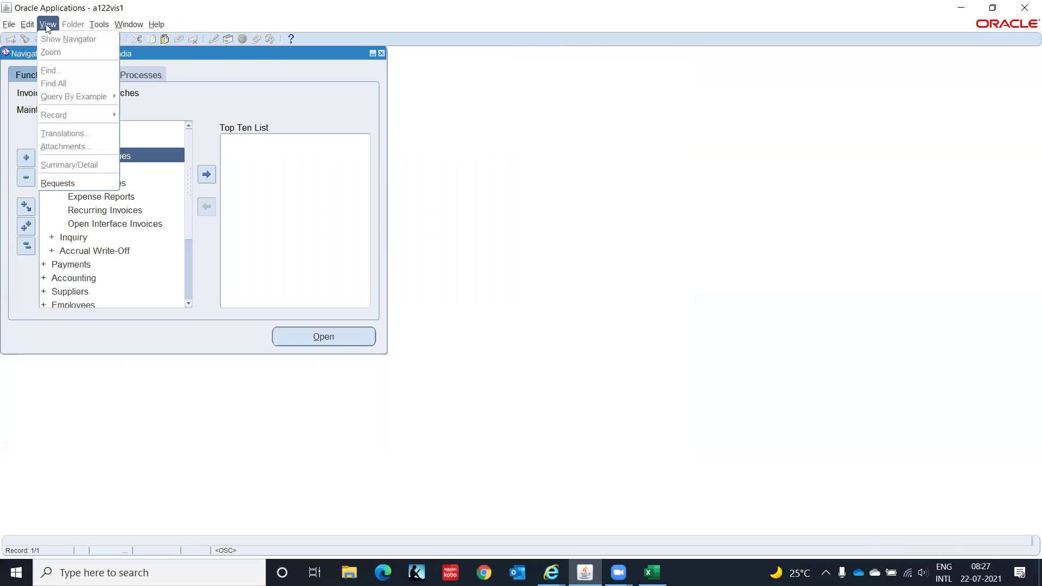
left_click(64, 182)
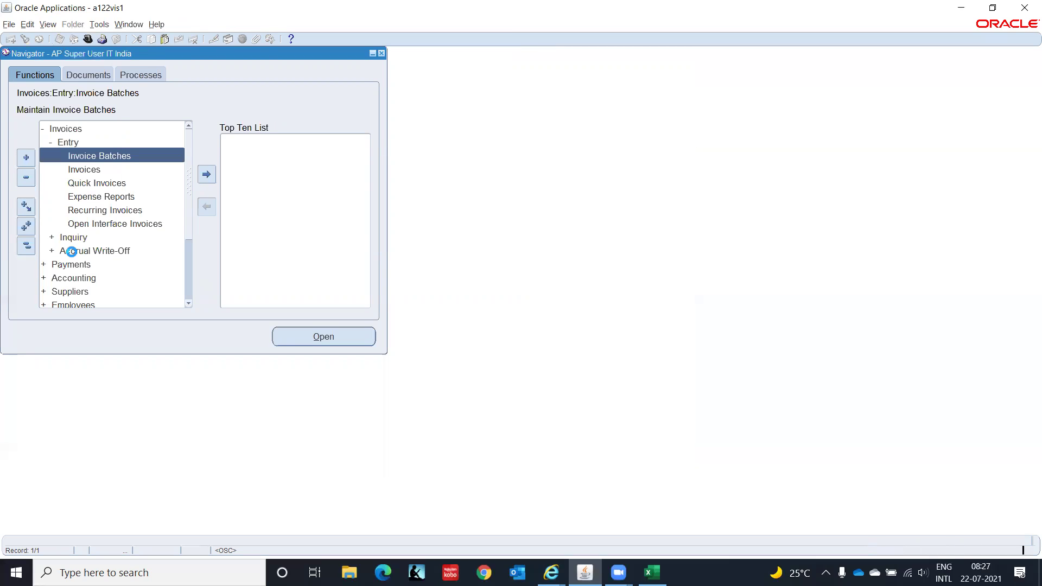
left_click(158, 374)
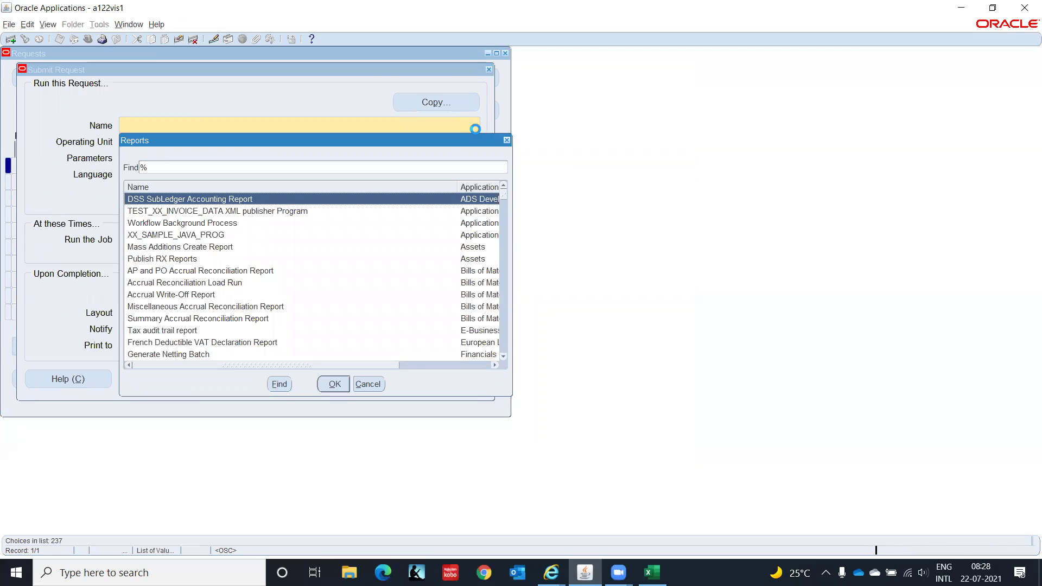
type("t")
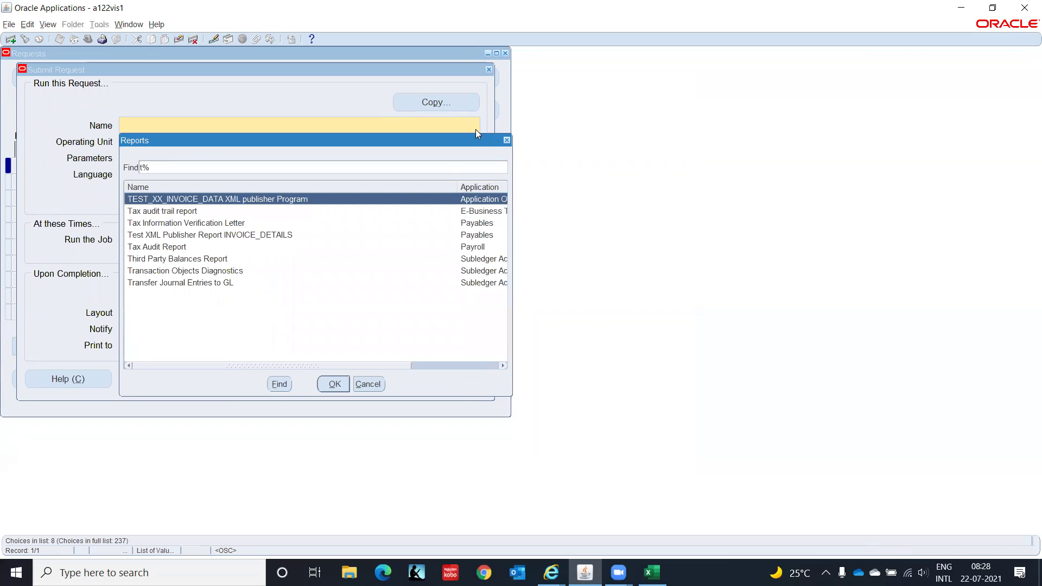
key("Down")
key("Down")
key("Down")
key("Down")
key("Down")
key("Down")
key("Down")
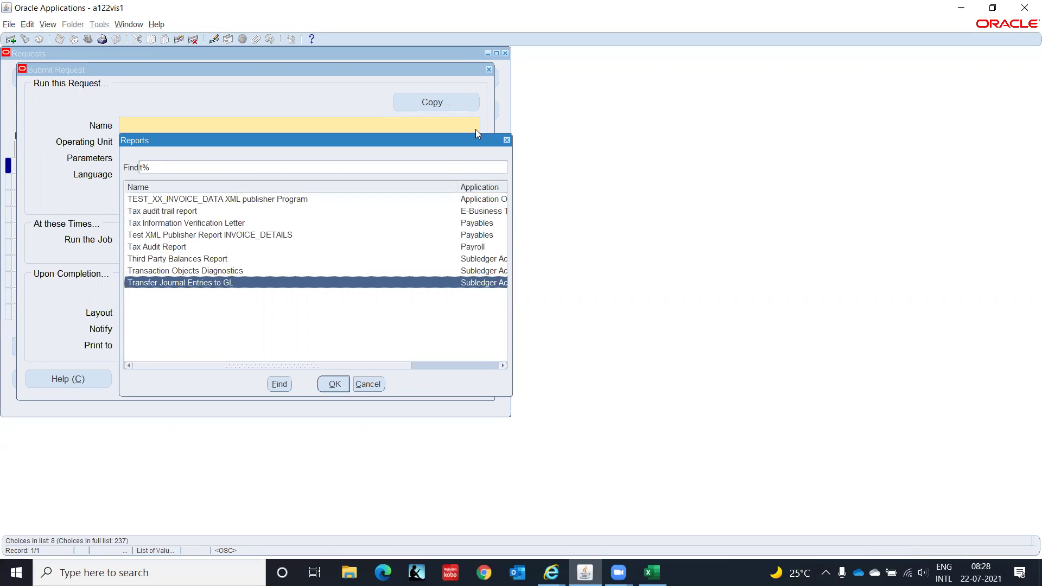
key("Return")
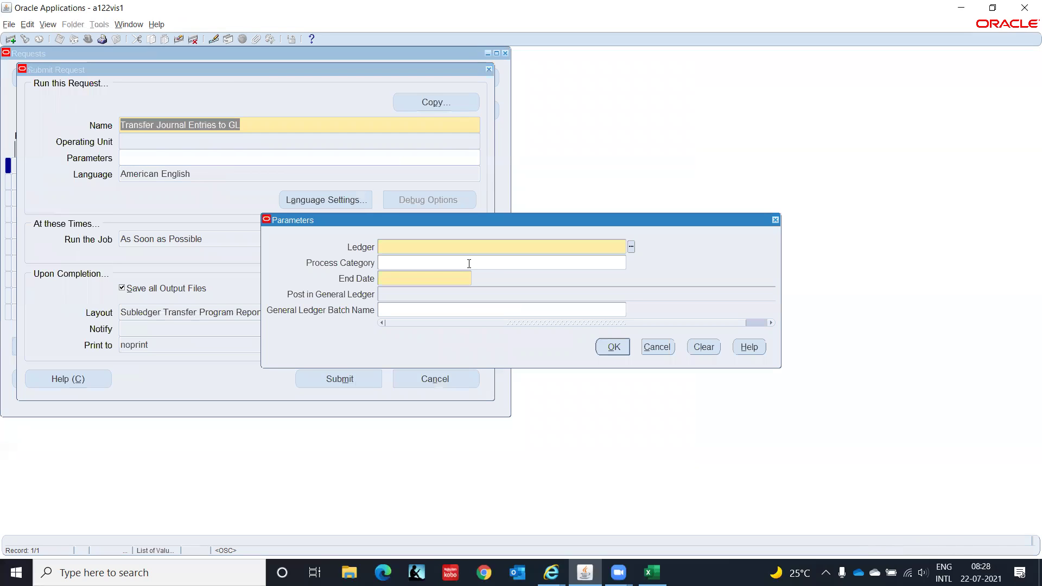
Set the transfer parameters to ledger IT INDIA LEDGER(INR), end date 22-JUL-2021 and Post in General Ledger Yes
left_click(632, 247)
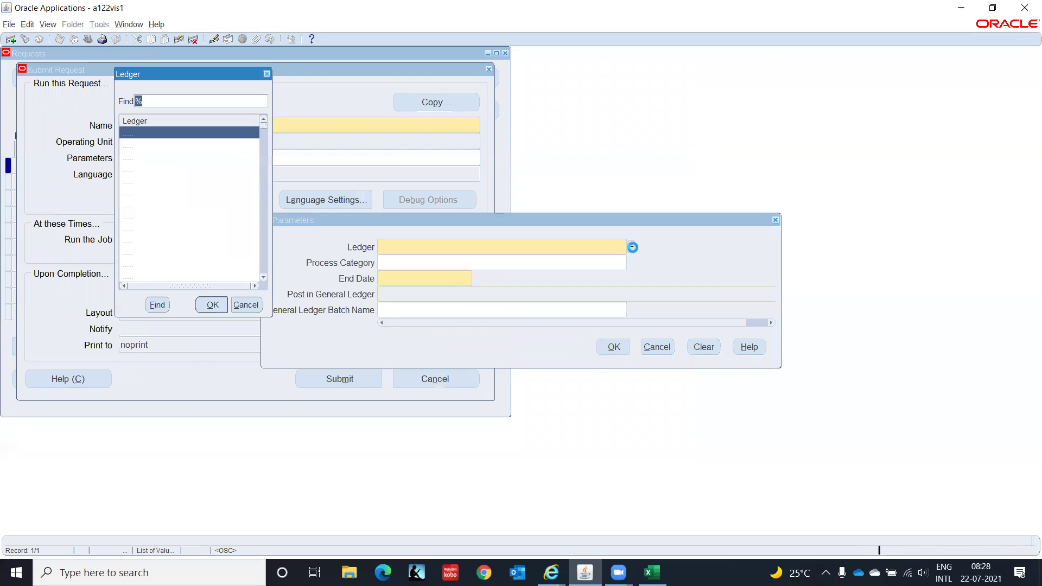
type("i")
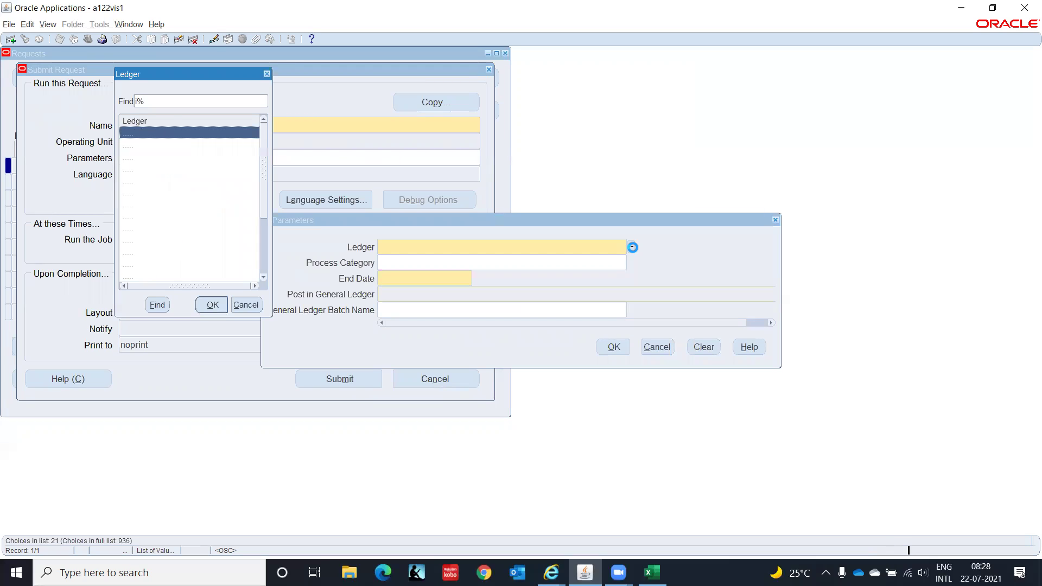
type("t")
key("Return")
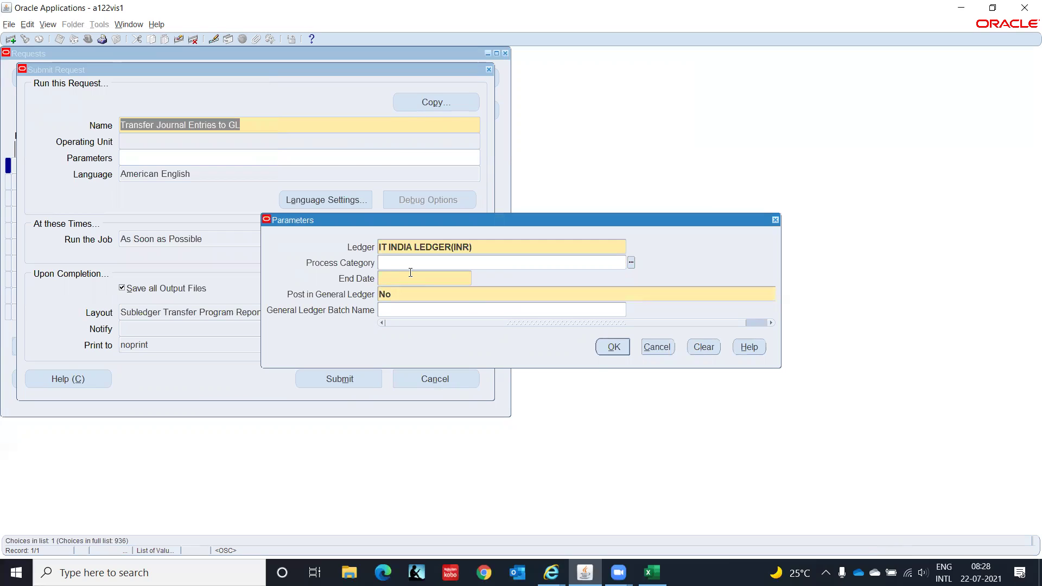
left_click(394, 283)
type("22jul2021")
key("Tab")
key("Return")
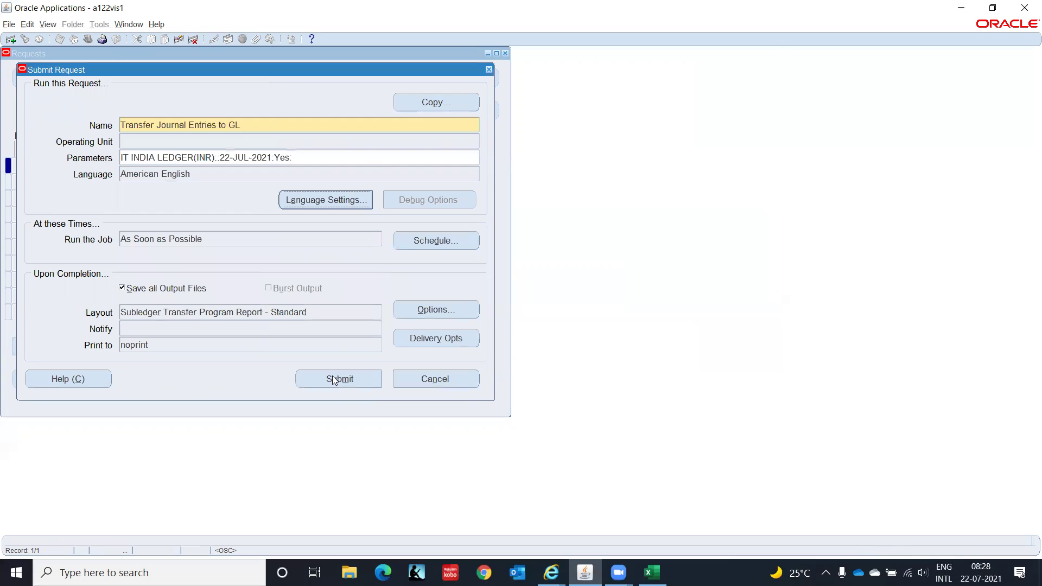
Submit the journal transfer request, decline another submission, and list the submitted requests
left_click(333, 379)
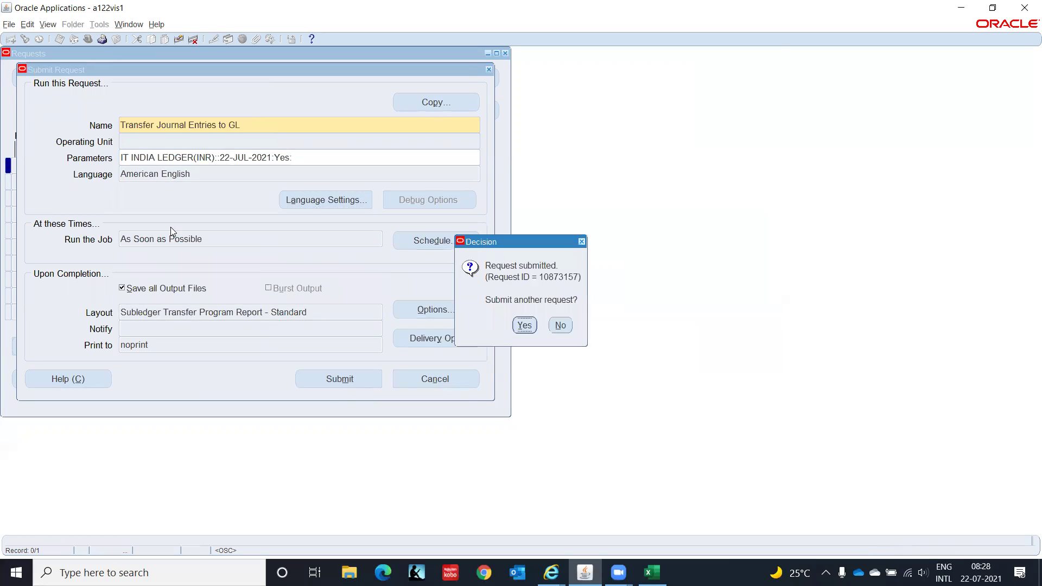
left_click(559, 324)
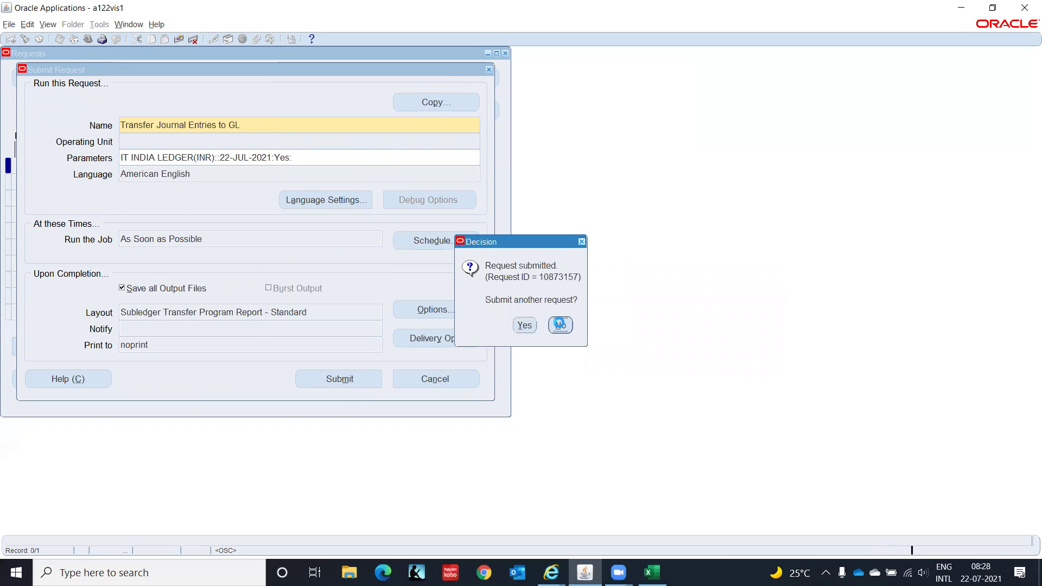
left_click(425, 367)
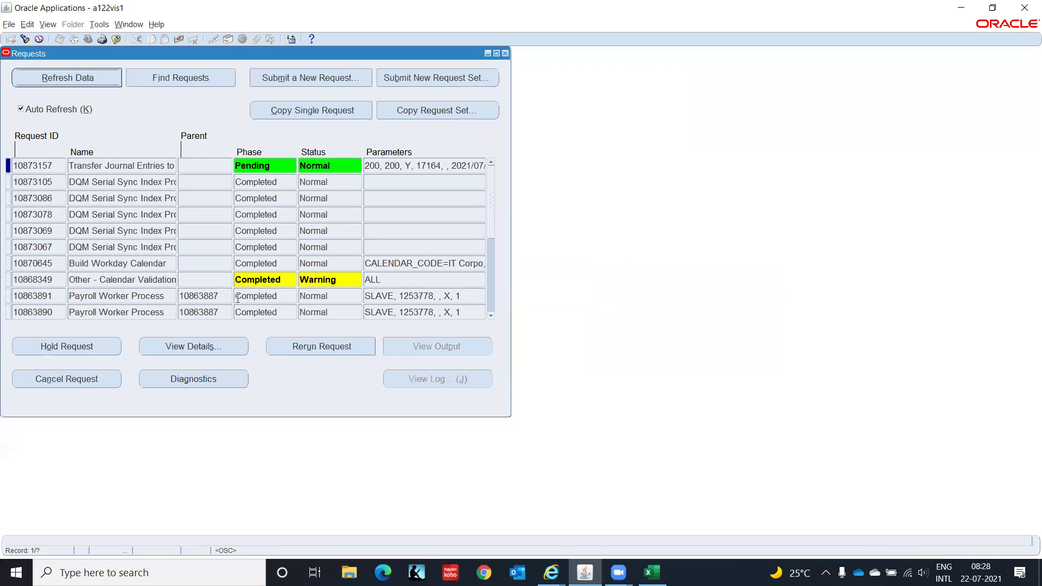
Refresh the request list to monitor the Transfer Journal Entries to GL, Journal Import and Posting requests, and close it
left_click(94, 75)
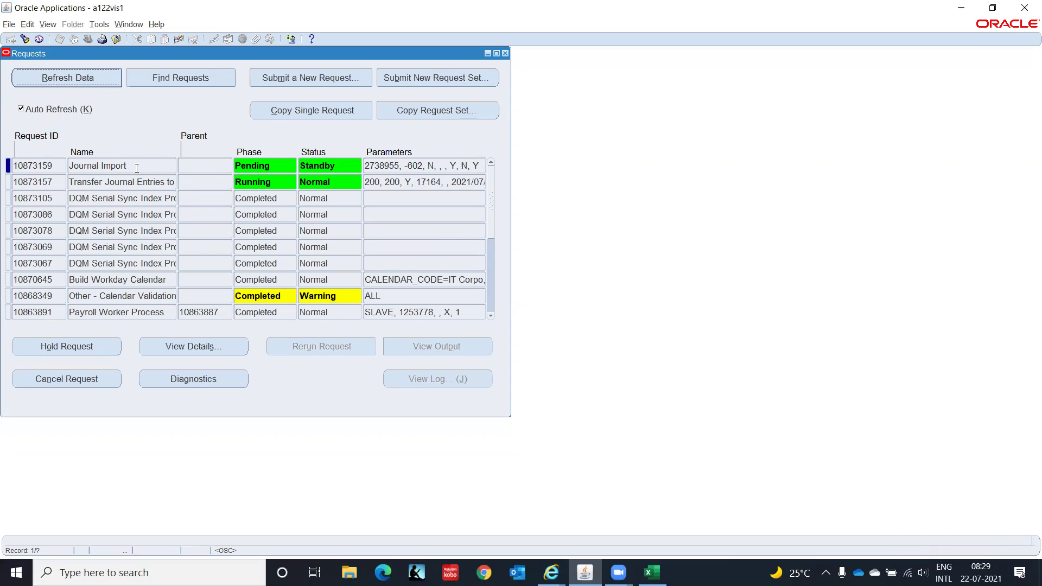
left_click(108, 81)
left_click(108, 80)
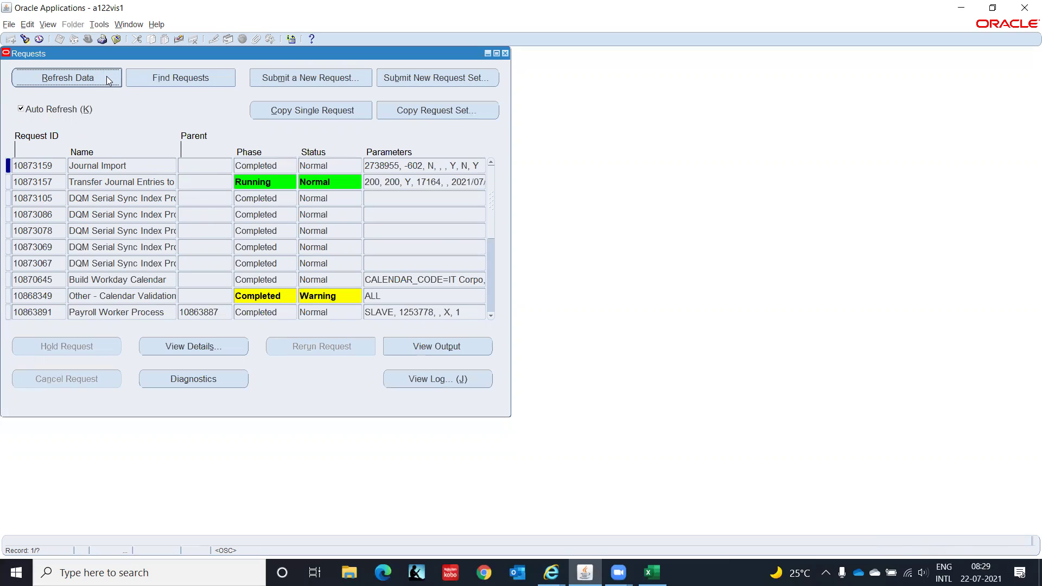
left_click(108, 81)
left_click(108, 80)
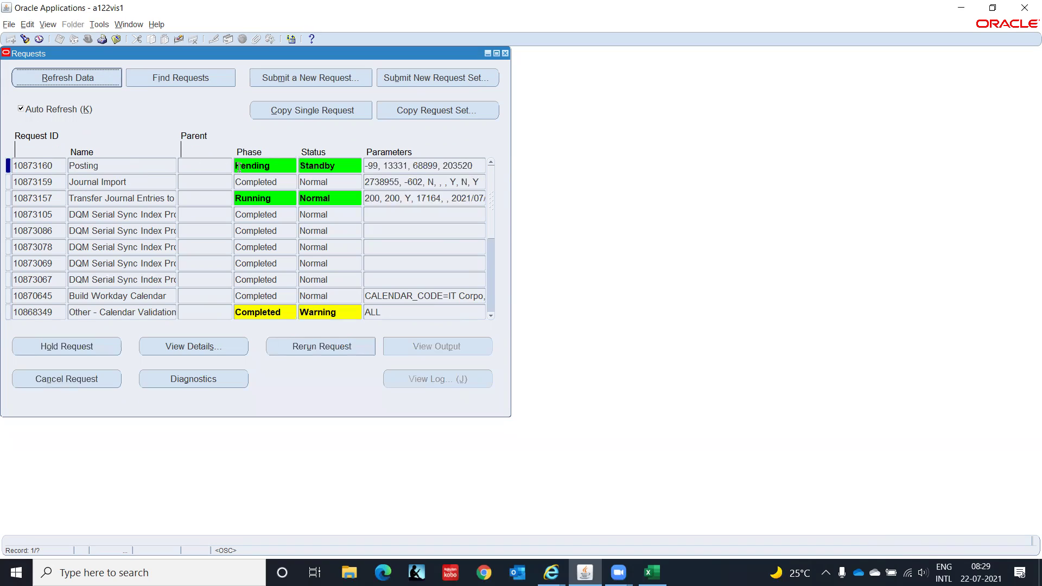
left_click(103, 77)
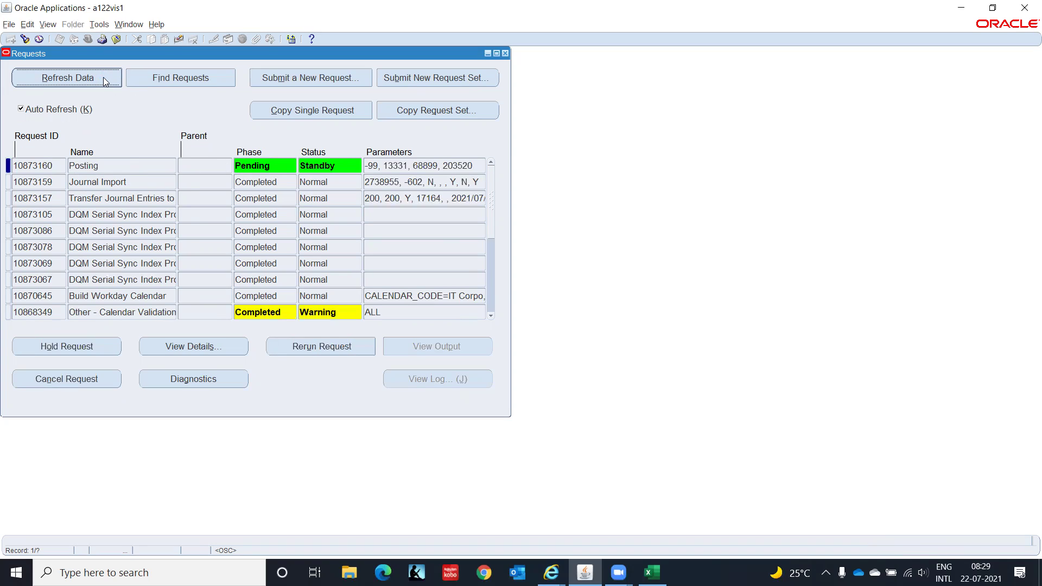
left_click(103, 77)
left_click(103, 77)
left_click(103, 77)
left_click(85, 79)
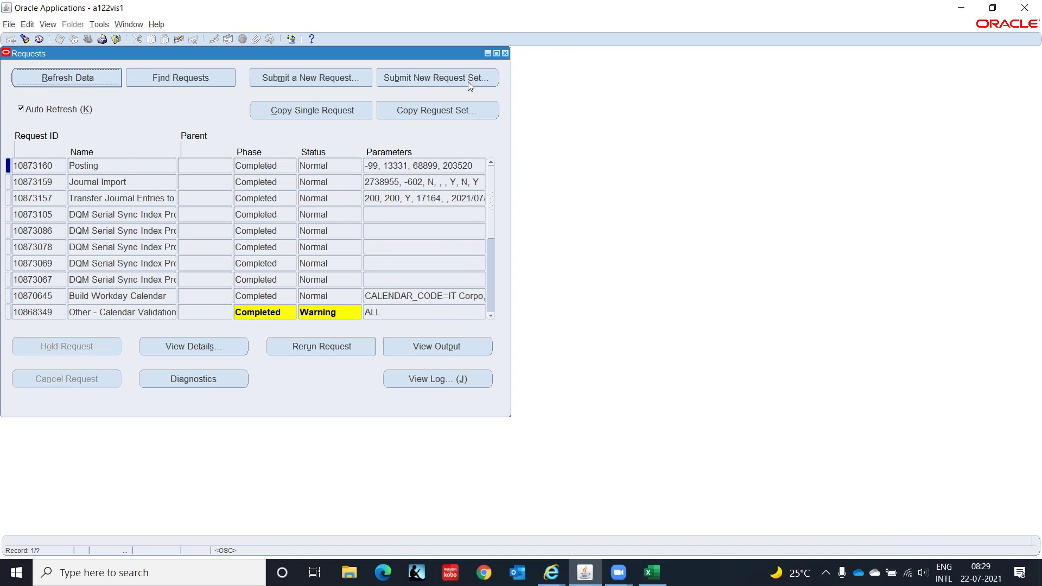
left_click(505, 53)
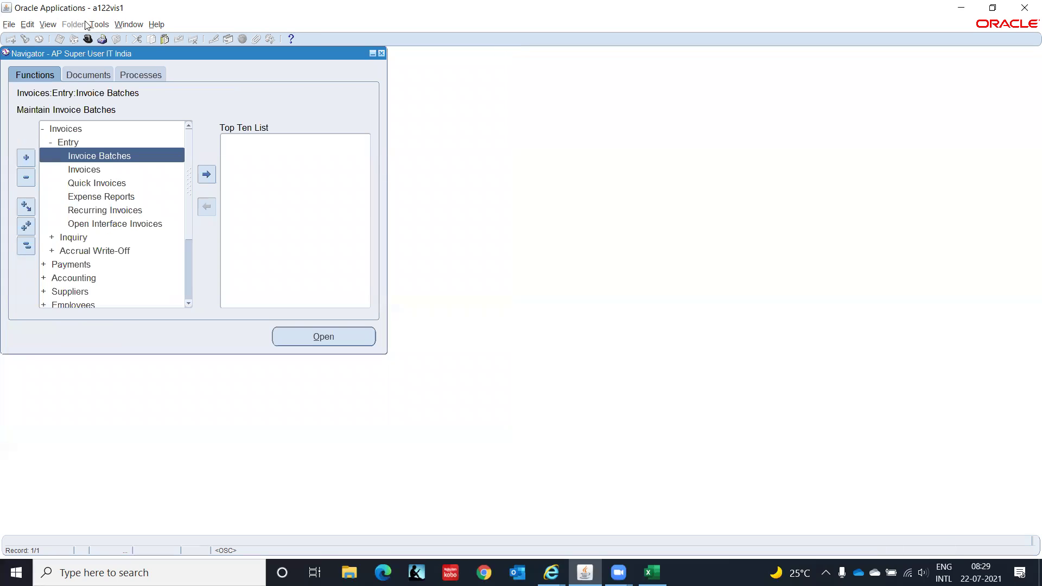
Switch the responsibility to GL Super User, IT India and open the Enter Journals form
left_click(87, 38)
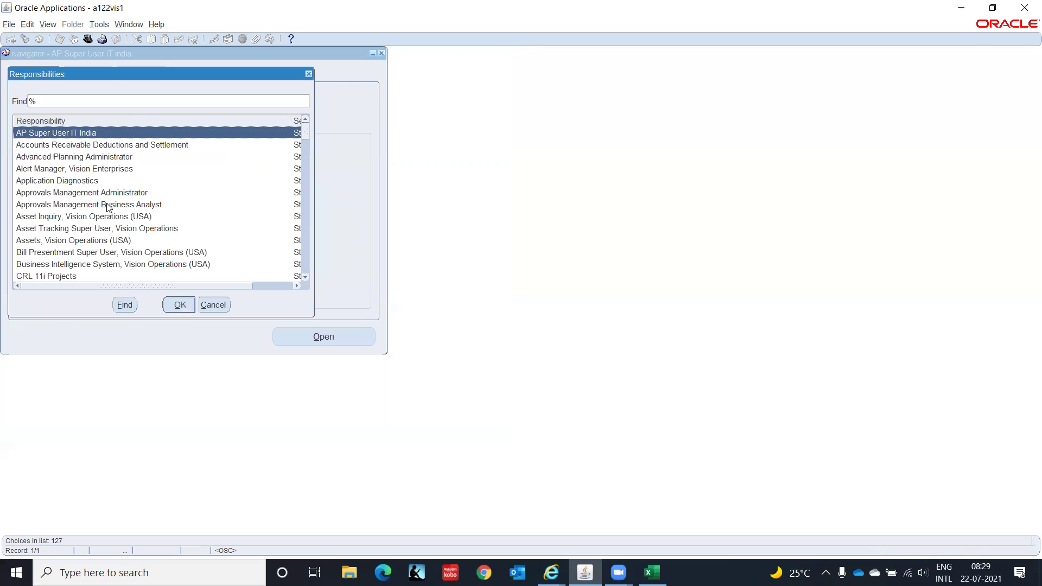
type("g")
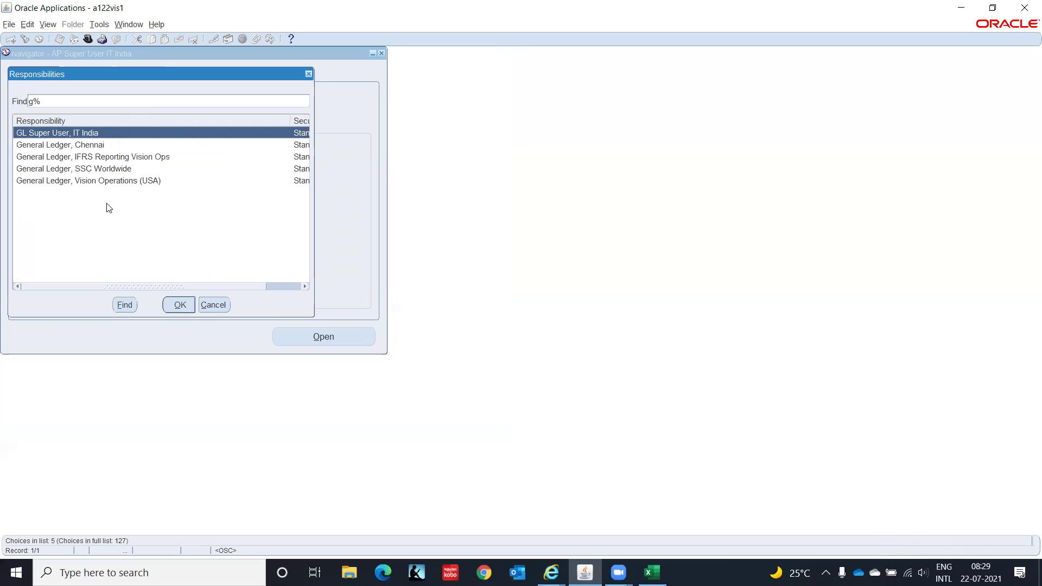
key("Return")
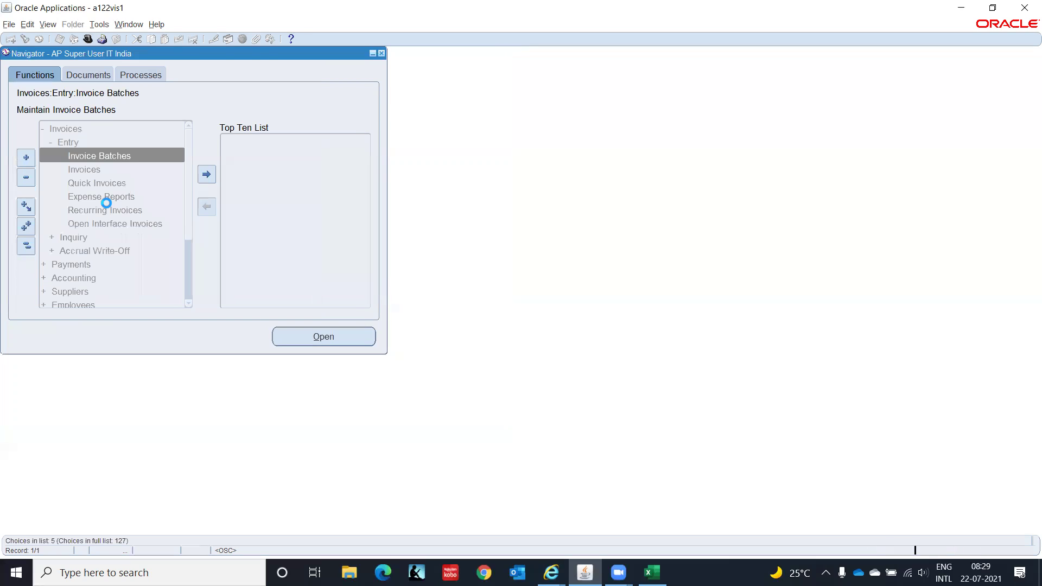
key("Return")
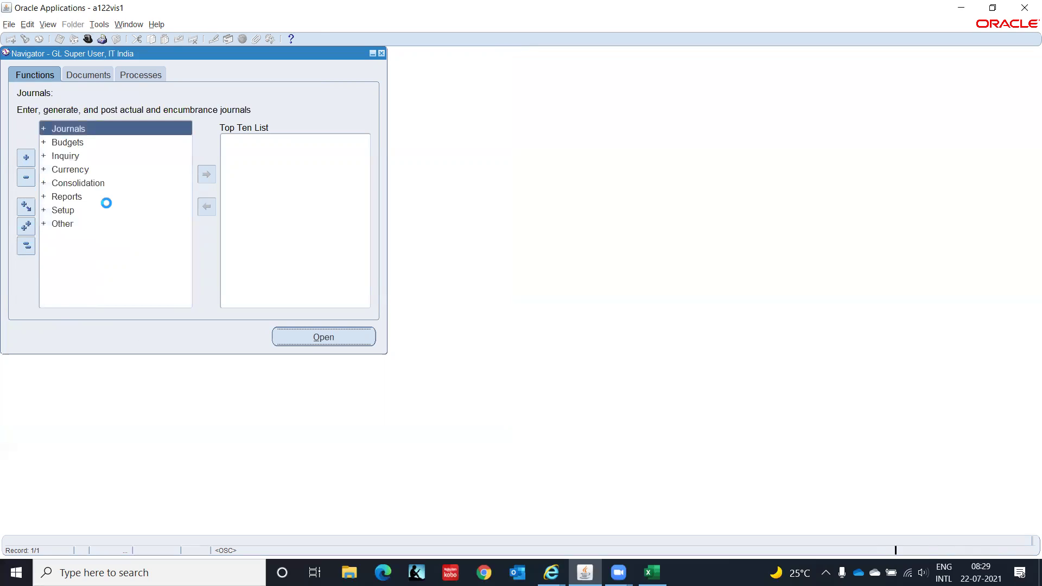
key("Return")
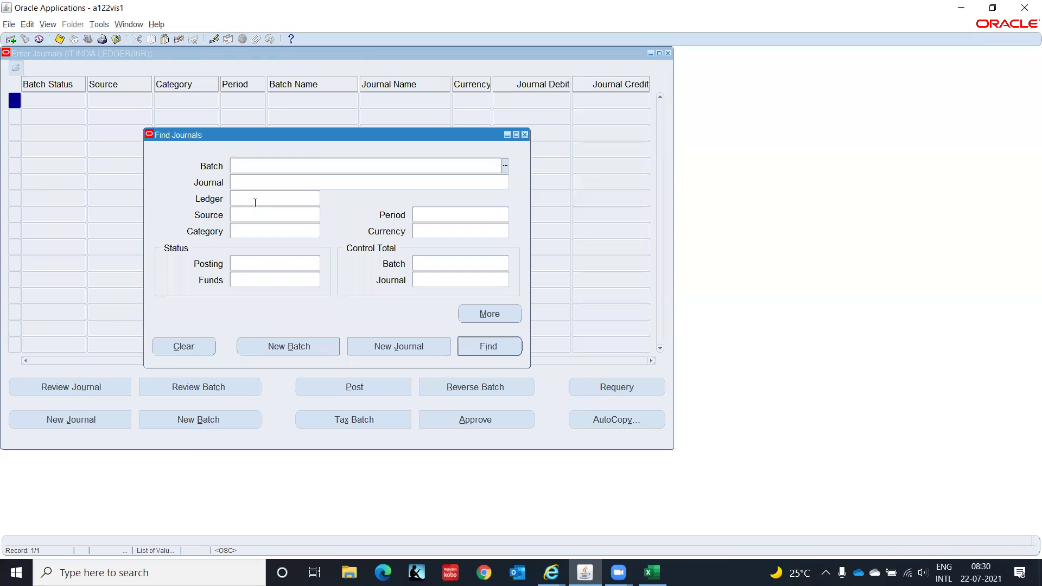
Set the journal search ledger to IT INDIA LEDGER(INR) and look up journal sources beginning with "Pay"
left_click(258, 201)
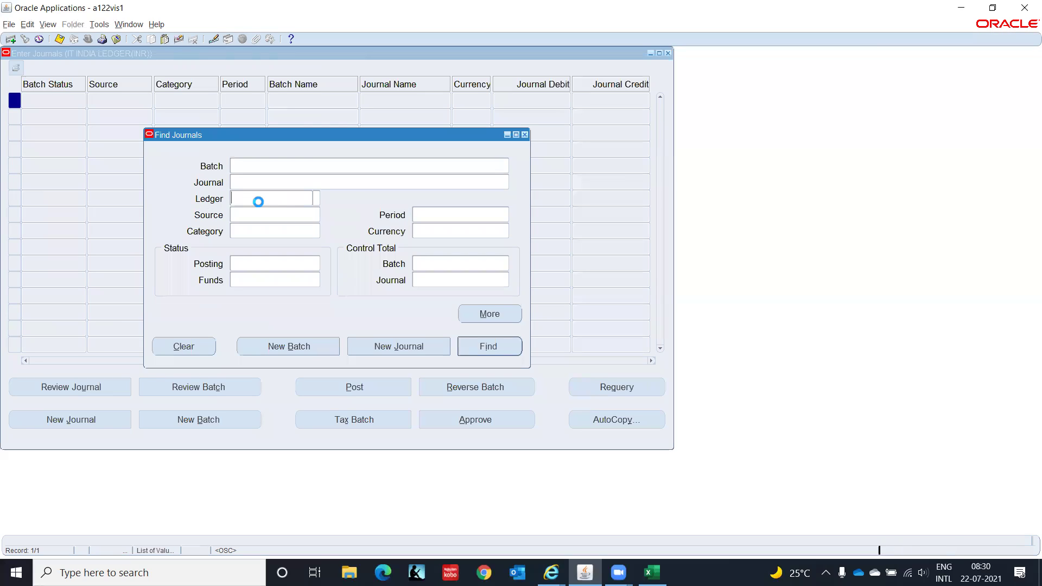
left_click(316, 199)
key("Return")
type("Pay")
key("Tab")
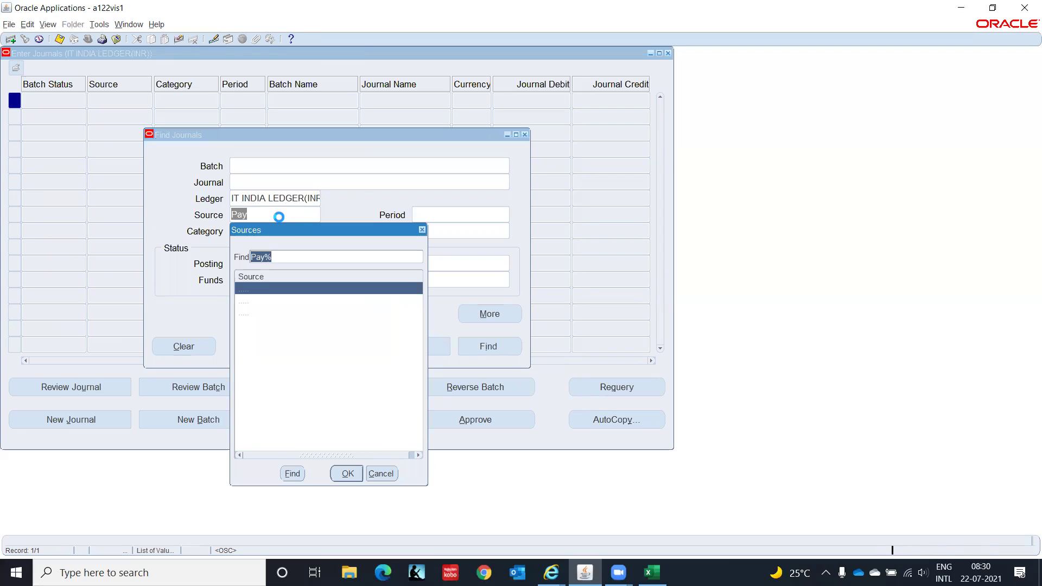